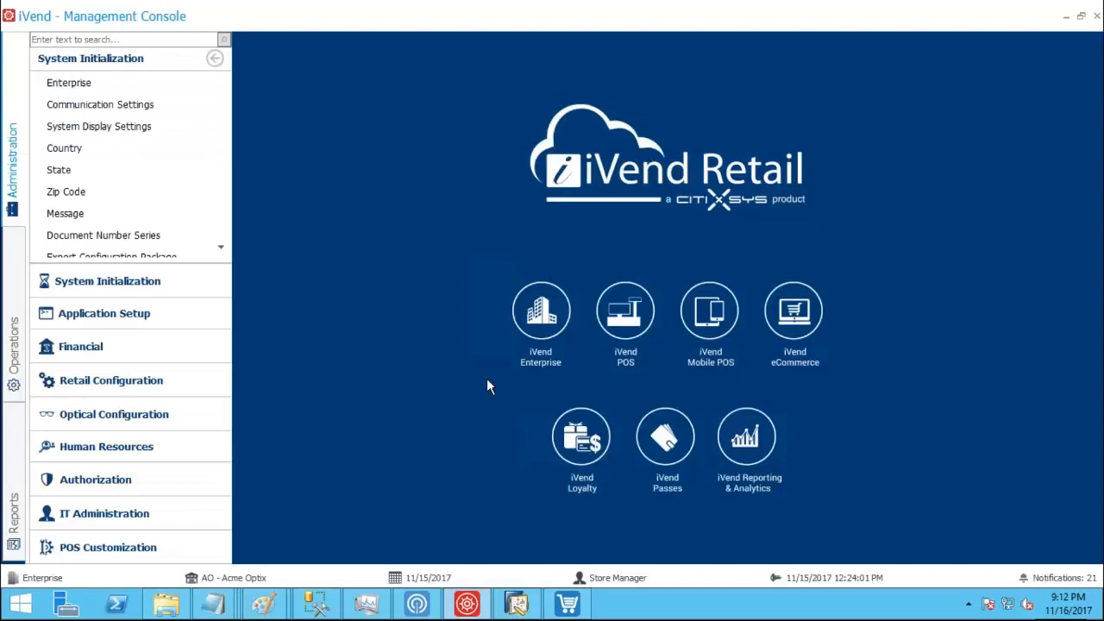
# Step: Look at SAP Business One, switch to iVend Retail Point of Sale and open its appointment booking calendar
pyautogui.click(526, 608)
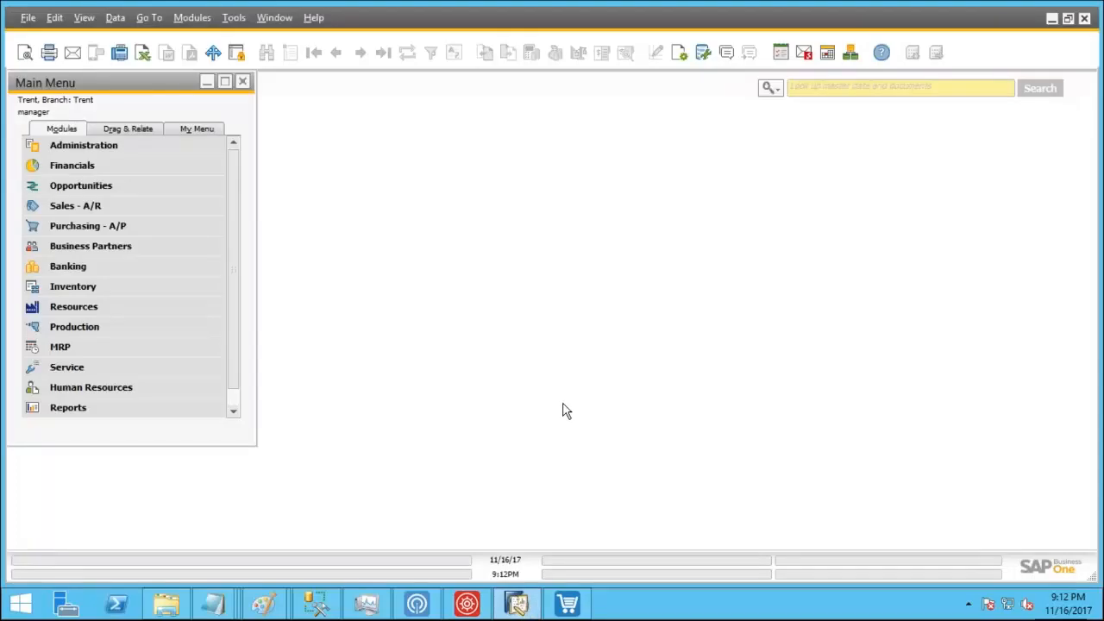
pyautogui.click(582, 609)
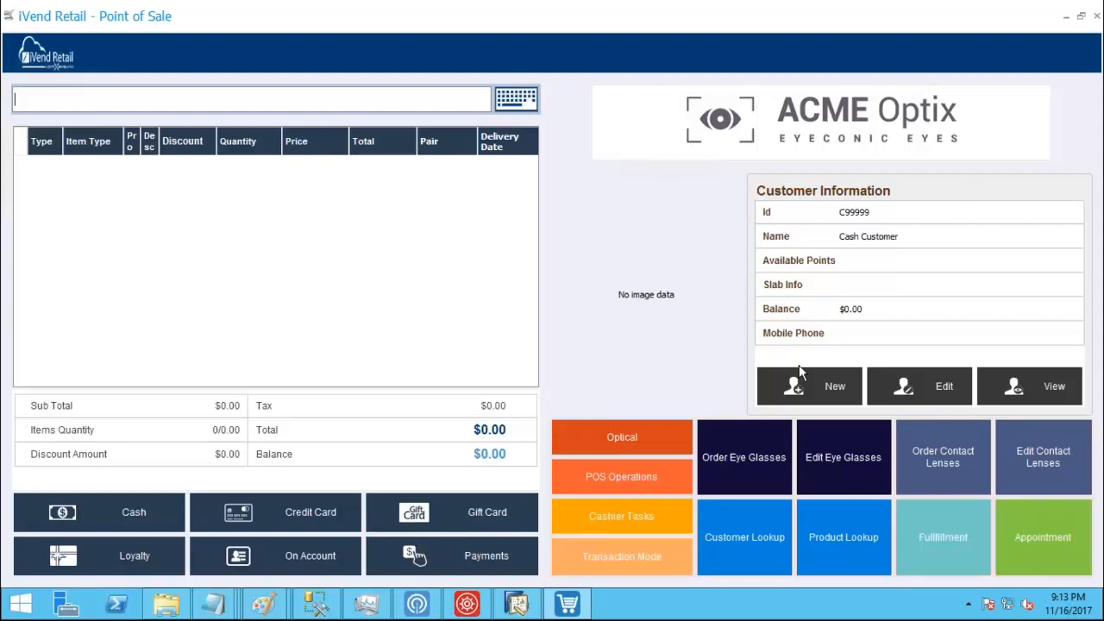
pyautogui.click(1050, 543)
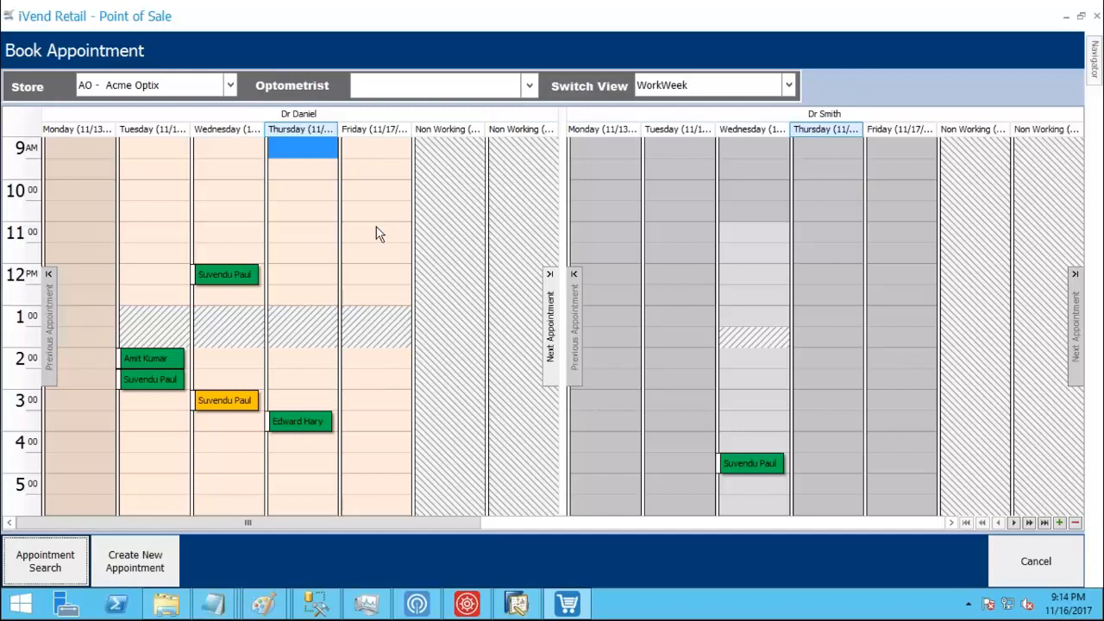
# Step: Switch to the iVend Management Console, open Optometrist Scheduling and display the week of December 11, 2017
pyautogui.click(467, 604)
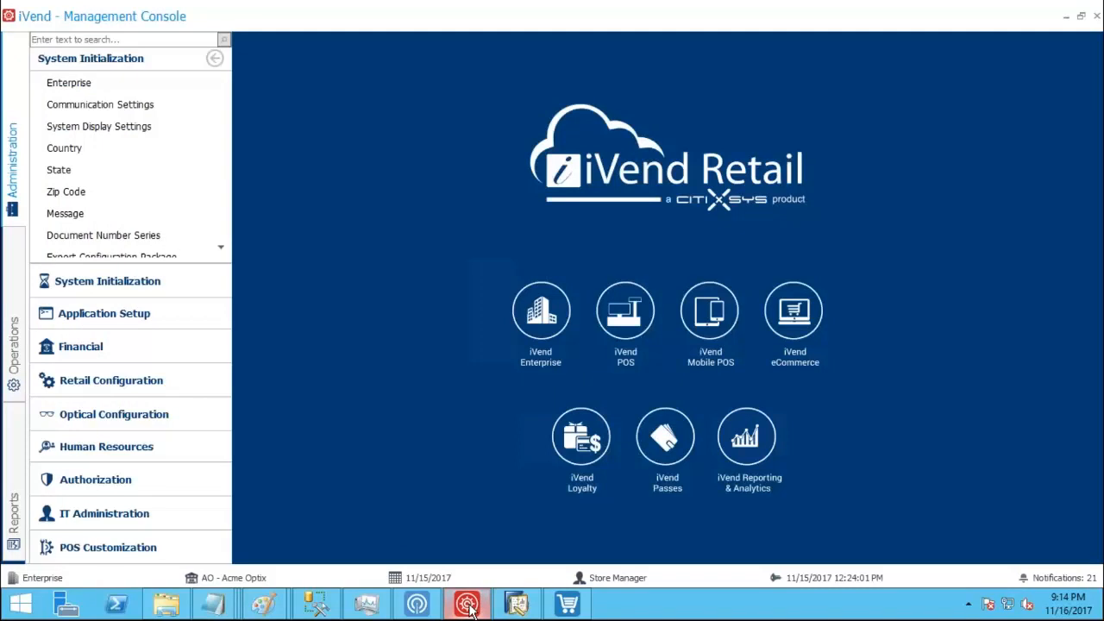
pyautogui.click(86, 418)
pyautogui.scroll(-3, 152, 223)
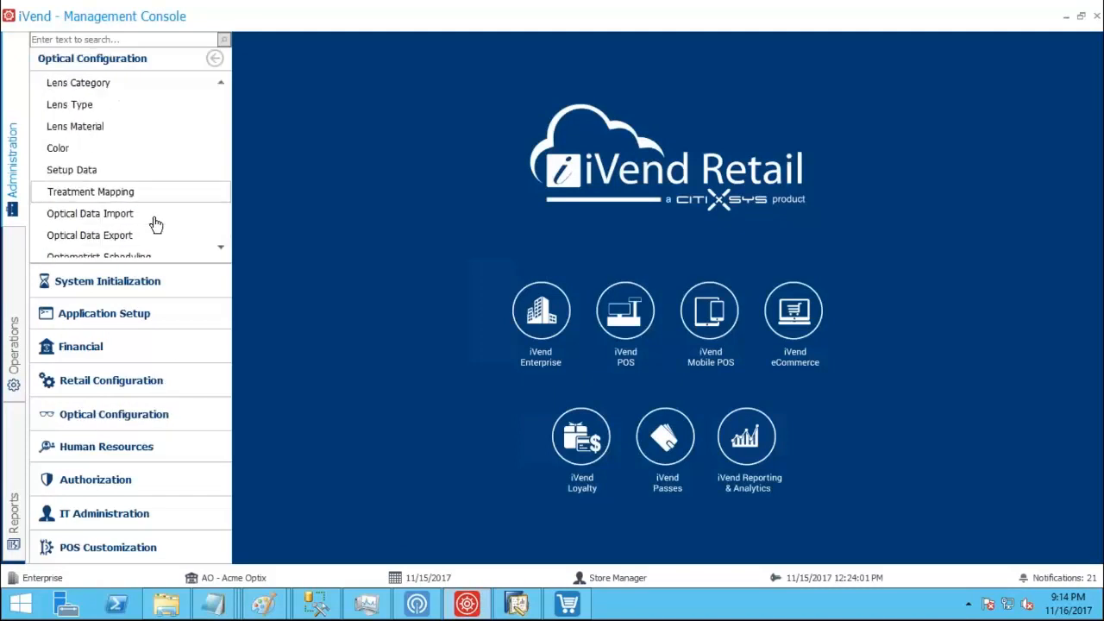
pyautogui.scroll(-1, 156, 222)
pyautogui.click(154, 214)
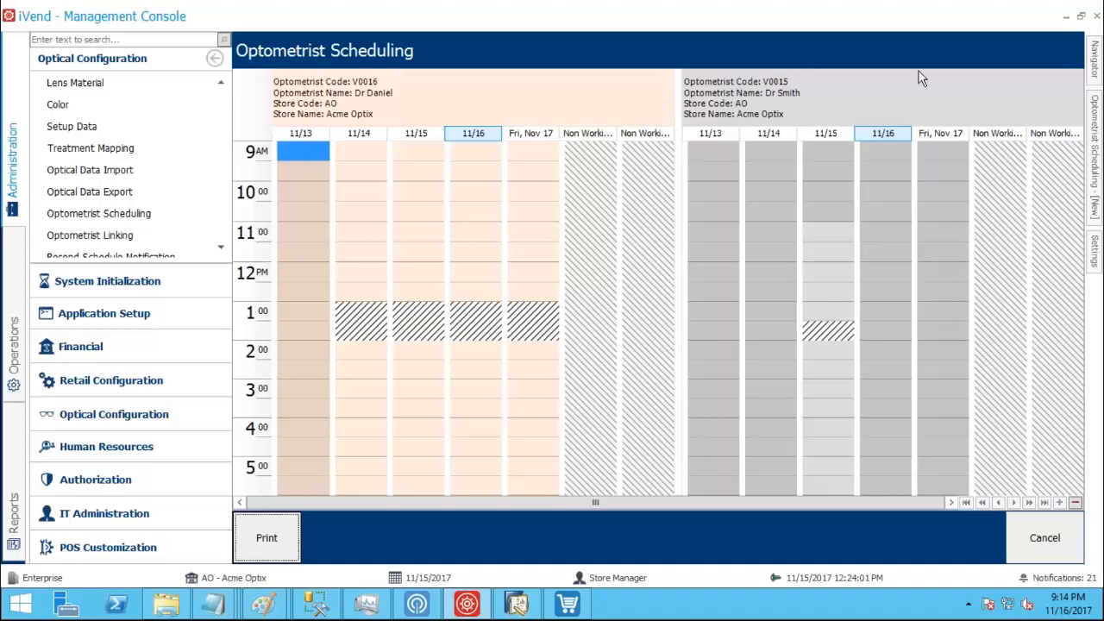
pyautogui.click(1098, 69)
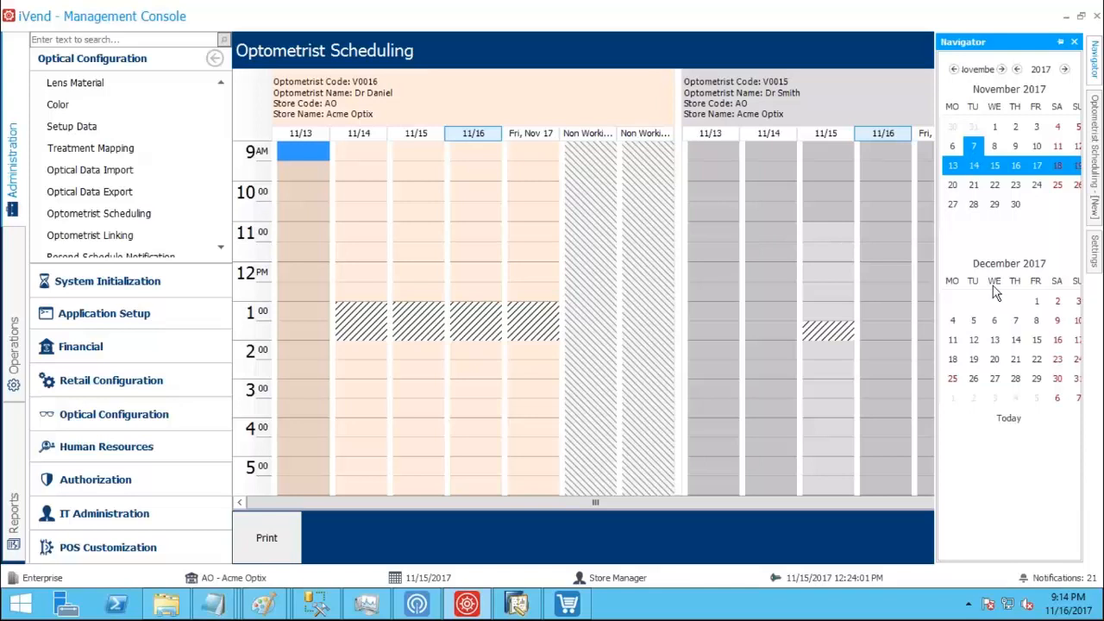
pyautogui.click(953, 345)
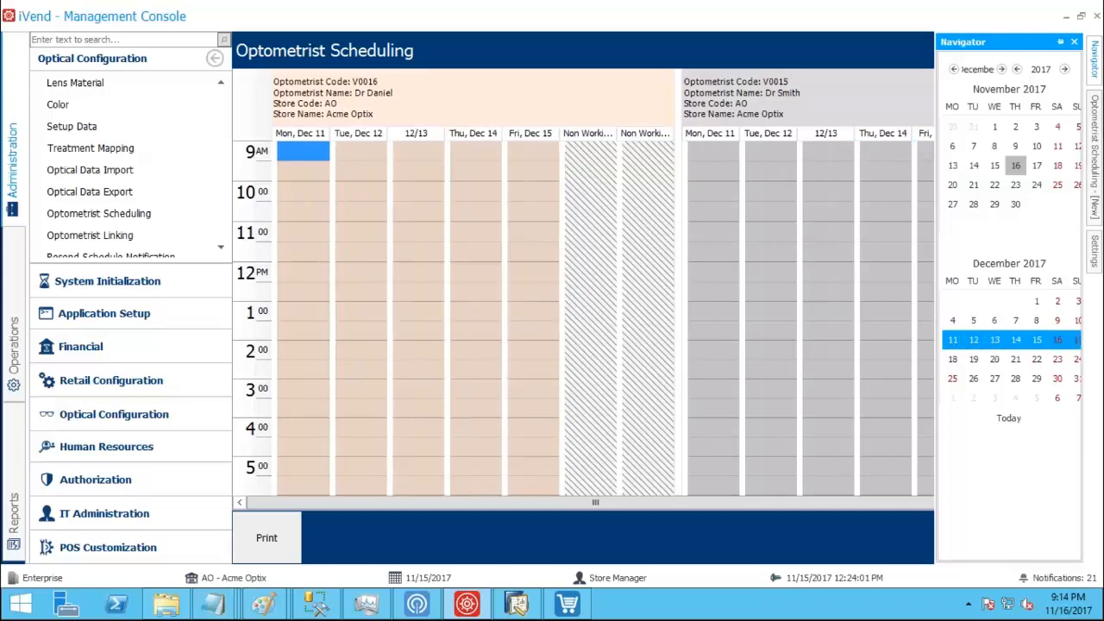
# Step: Start a new schedule at store AO - Acme Optix for the first listed optometrist, from 12/11/2017 to 12/15/2017
pyautogui.click(1089, 188)
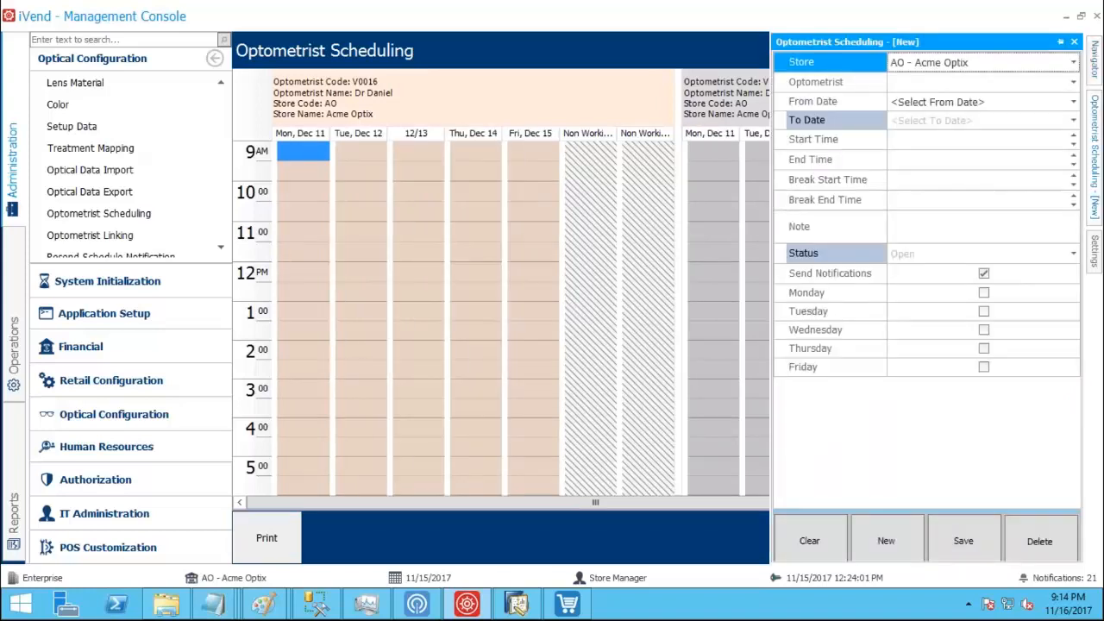
pyautogui.click(936, 82)
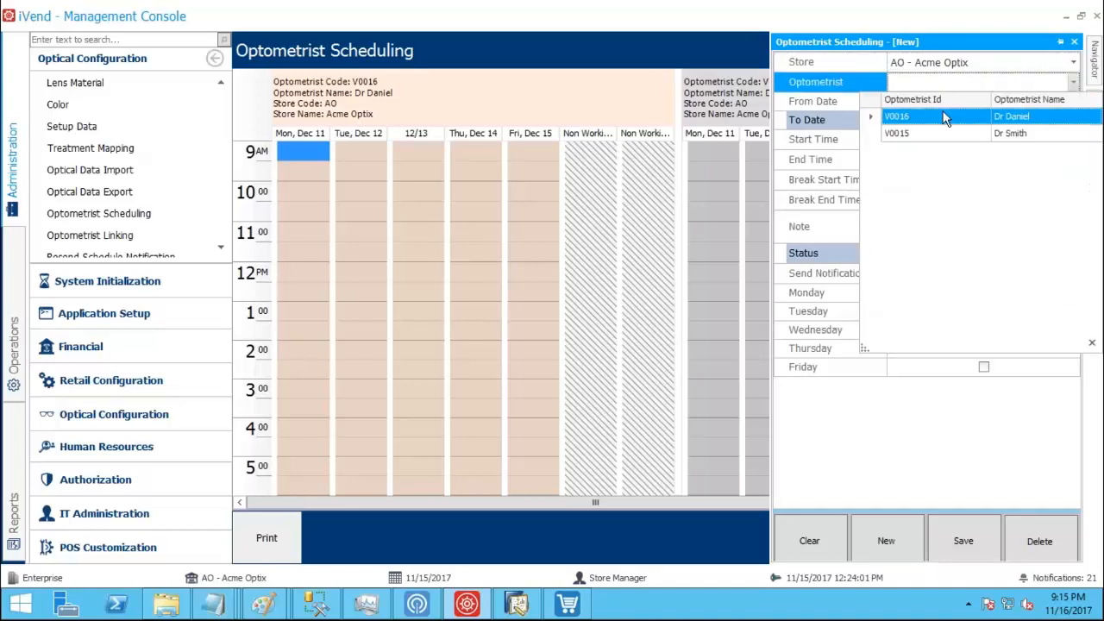
pyautogui.click(946, 118)
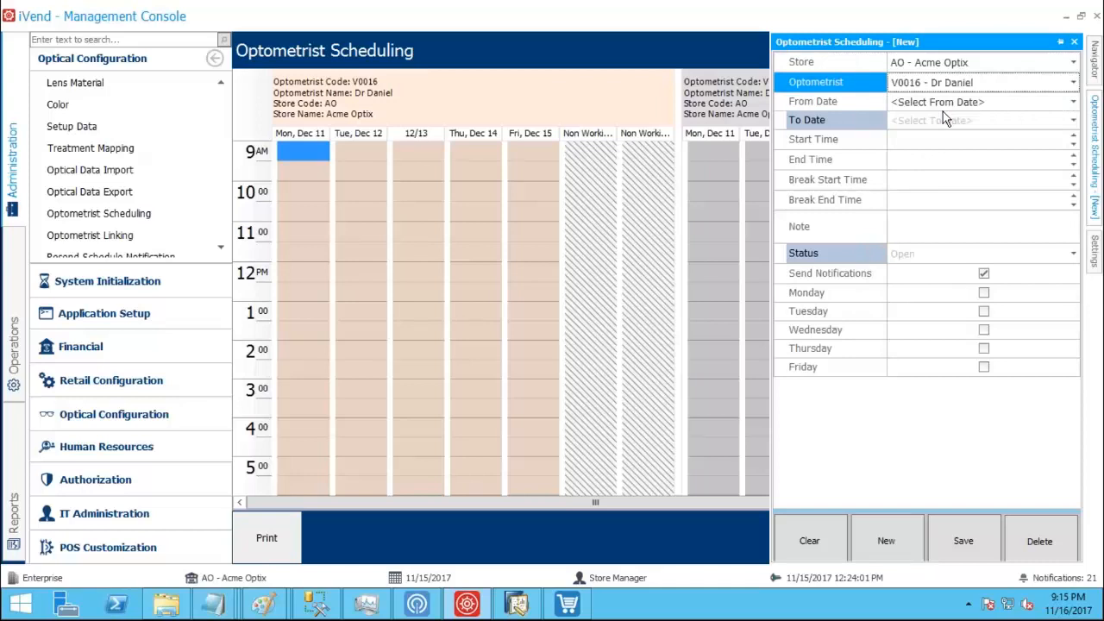
pyautogui.click(1074, 103)
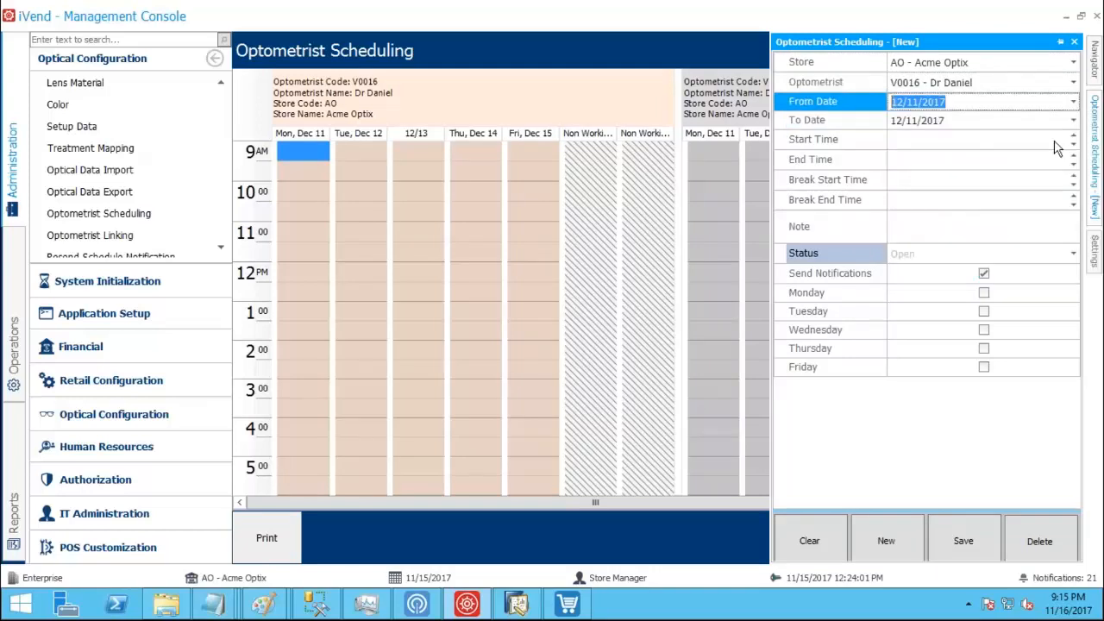
pyautogui.click(1073, 120)
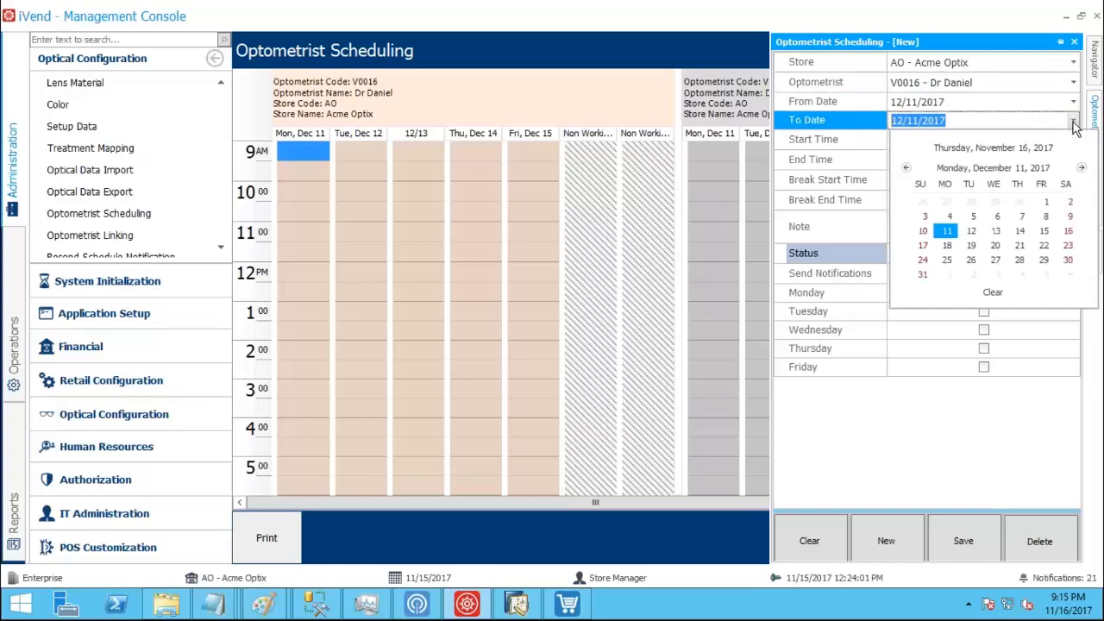
pyautogui.click(1050, 232)
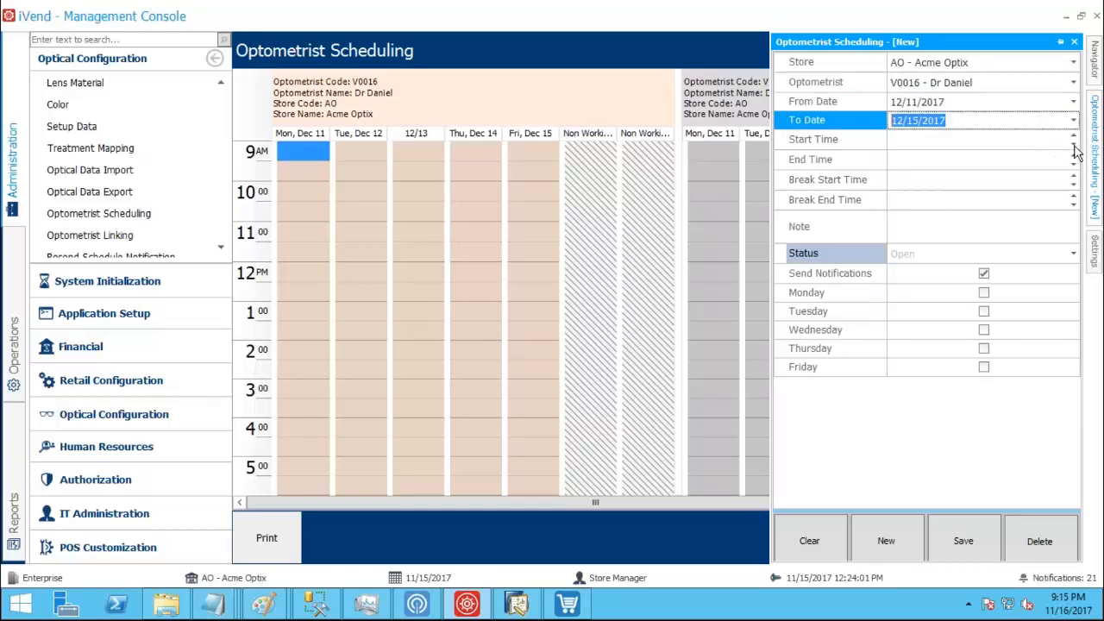
# Step: Set the schedule's working hours with start time 9:00 AM and end time 6:00 PM
pyautogui.click(956, 144)
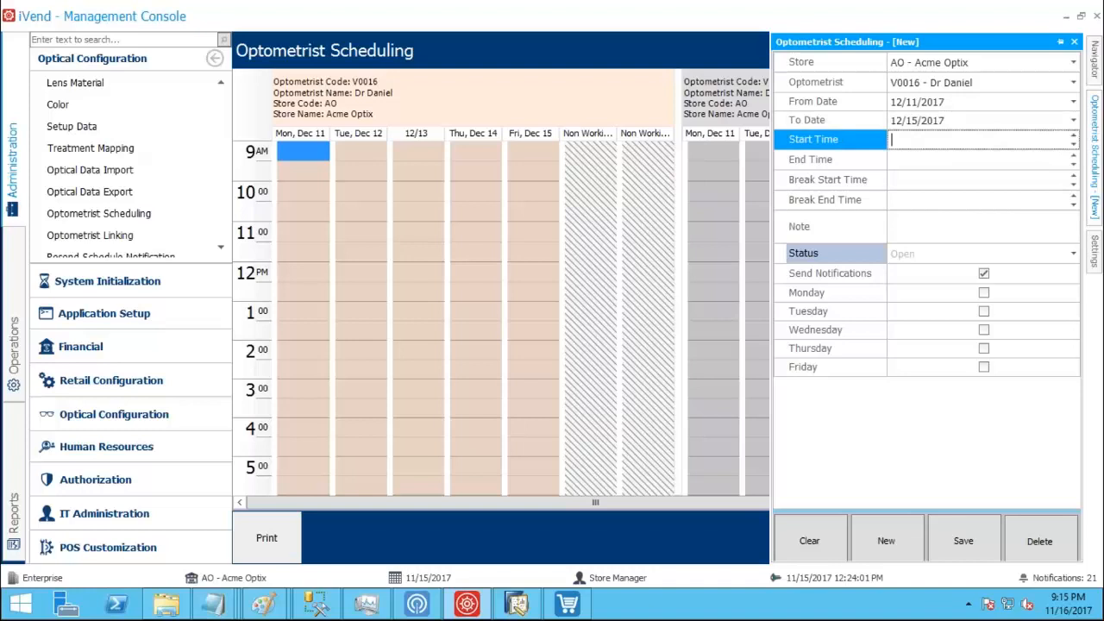
pyautogui.write('9:00 AM')
pyautogui.click(1066, 165)
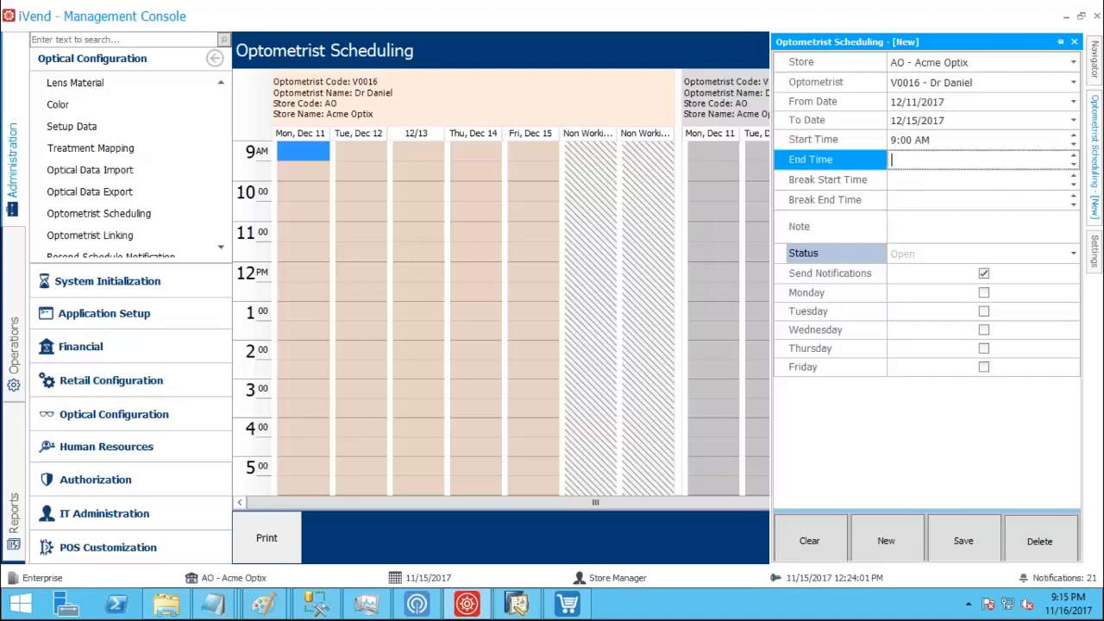
pyautogui.write('5')
pyautogui.click(922, 160)
pyautogui.write('p')
# Step: Set the schedule's break to start at 1:00 PM and end at 2:00 PM
pyautogui.click(997, 182)
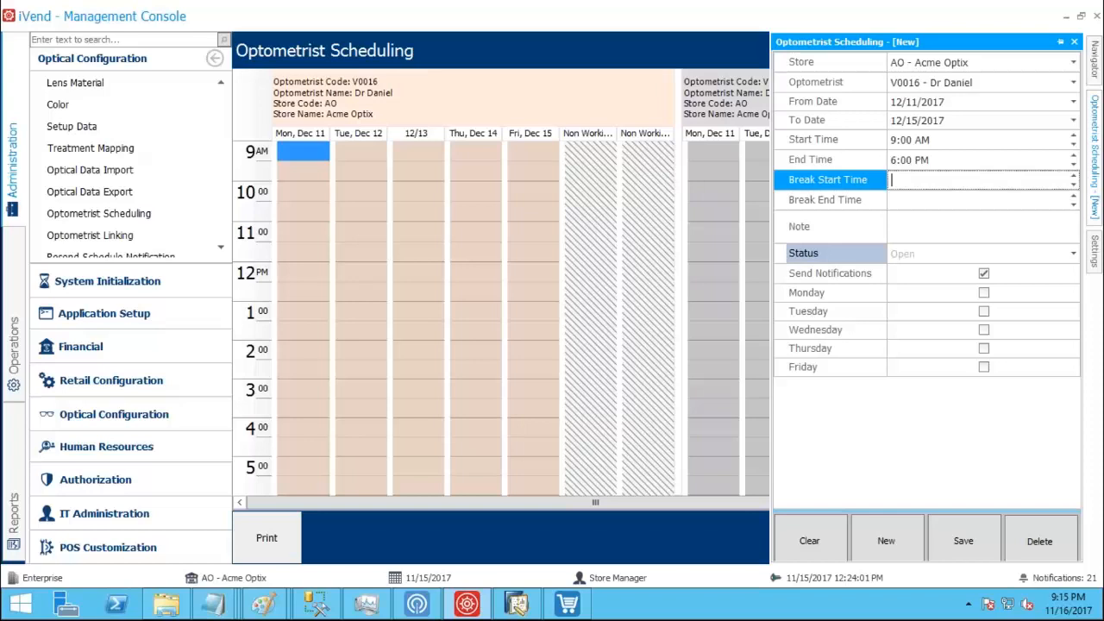
pyautogui.write('1:00 PM')
pyautogui.click(929, 184)
pyautogui.press('BackSpace')
pyautogui.write('p')
pyautogui.click(950, 201)
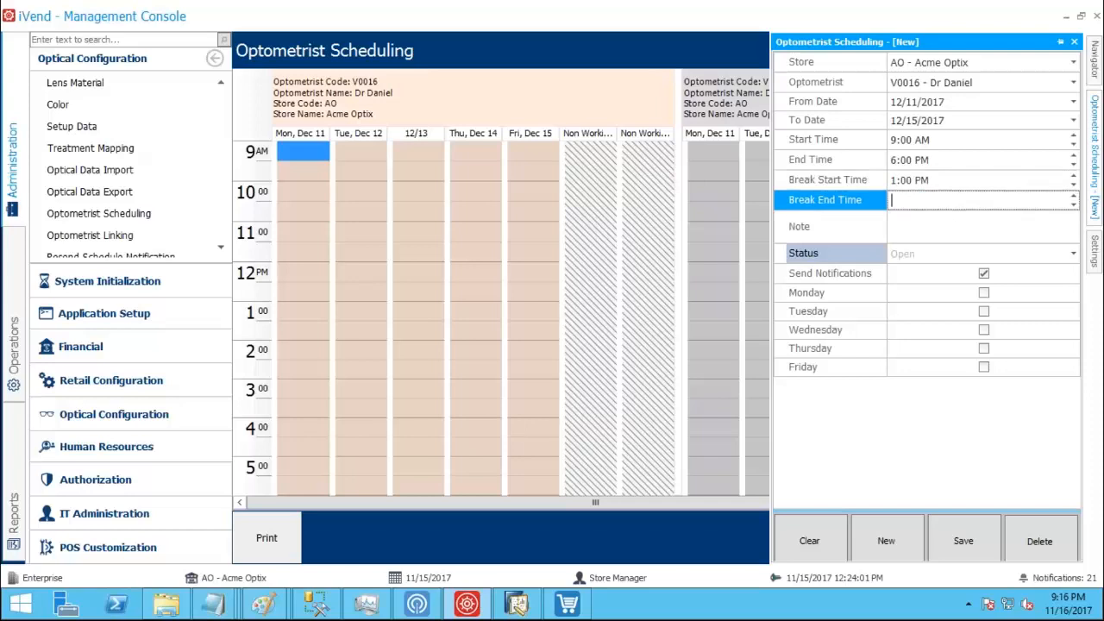
pyautogui.write('2:00 PM')
pyautogui.click(922, 200)
pyautogui.write('p')
# Step: Include every weekday from Monday to Friday in the schedule and save it
pyautogui.click(984, 293)
pyautogui.click(984, 311)
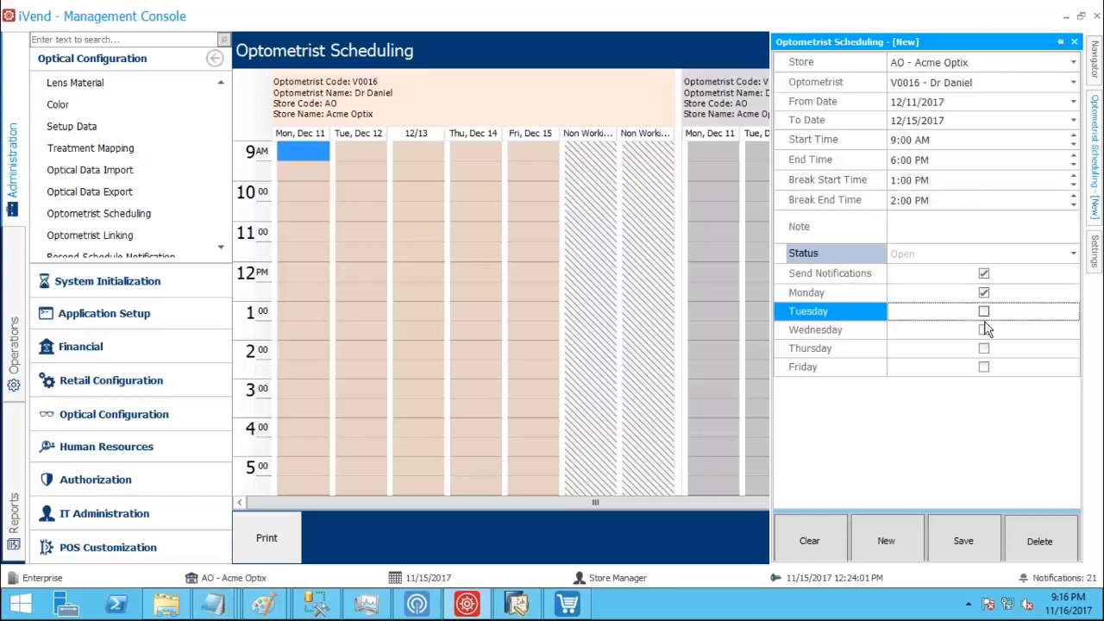
pyautogui.click(984, 331)
pyautogui.click(984, 349)
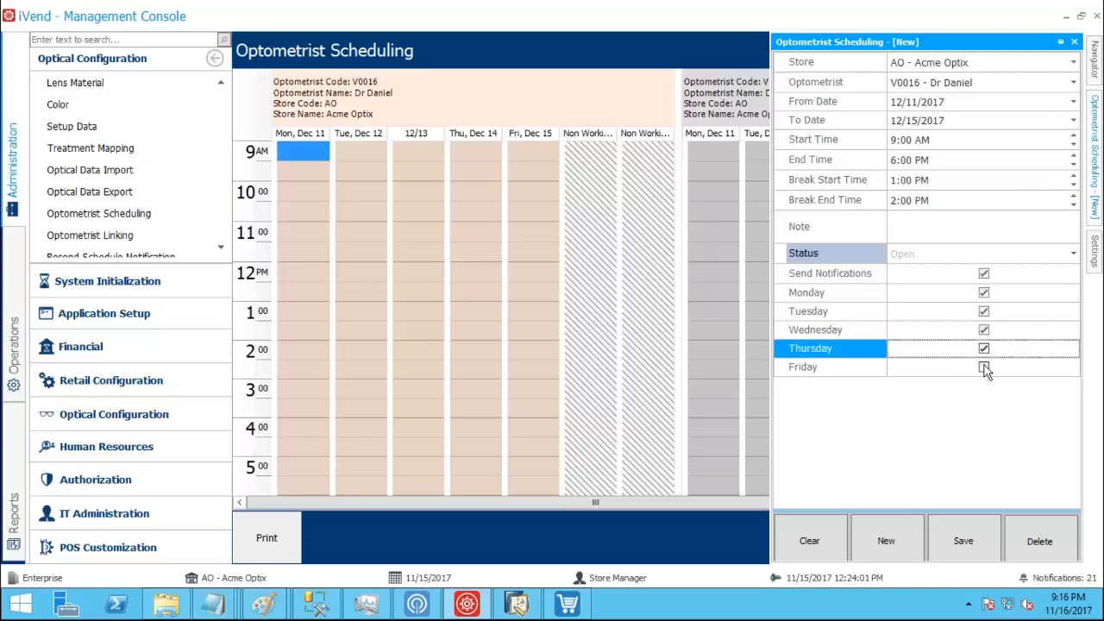
pyautogui.click(986, 366)
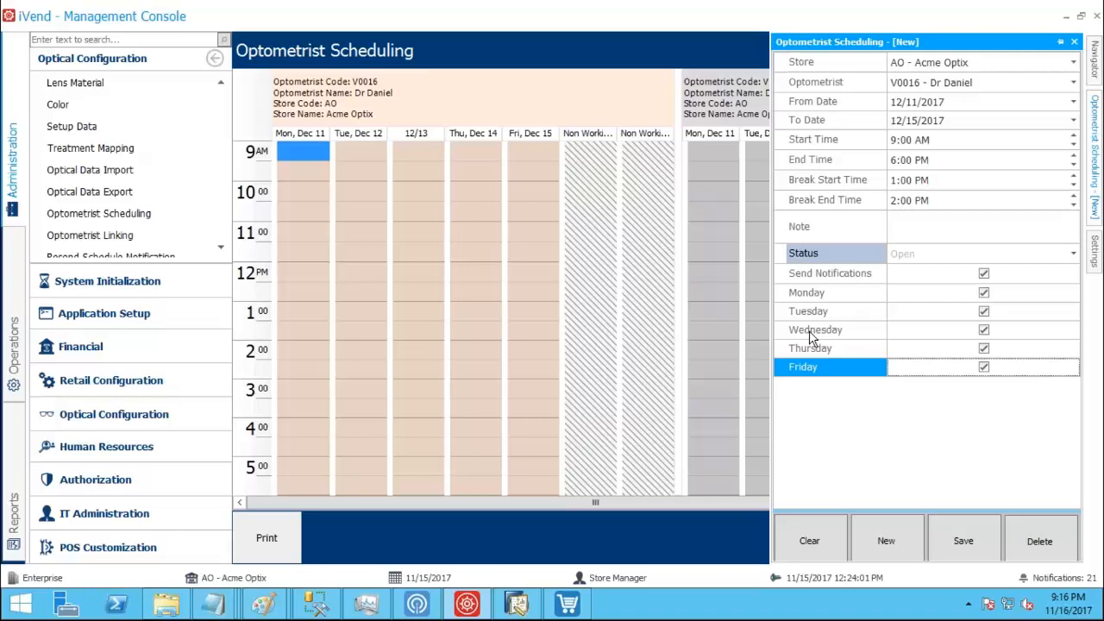
pyautogui.click(949, 538)
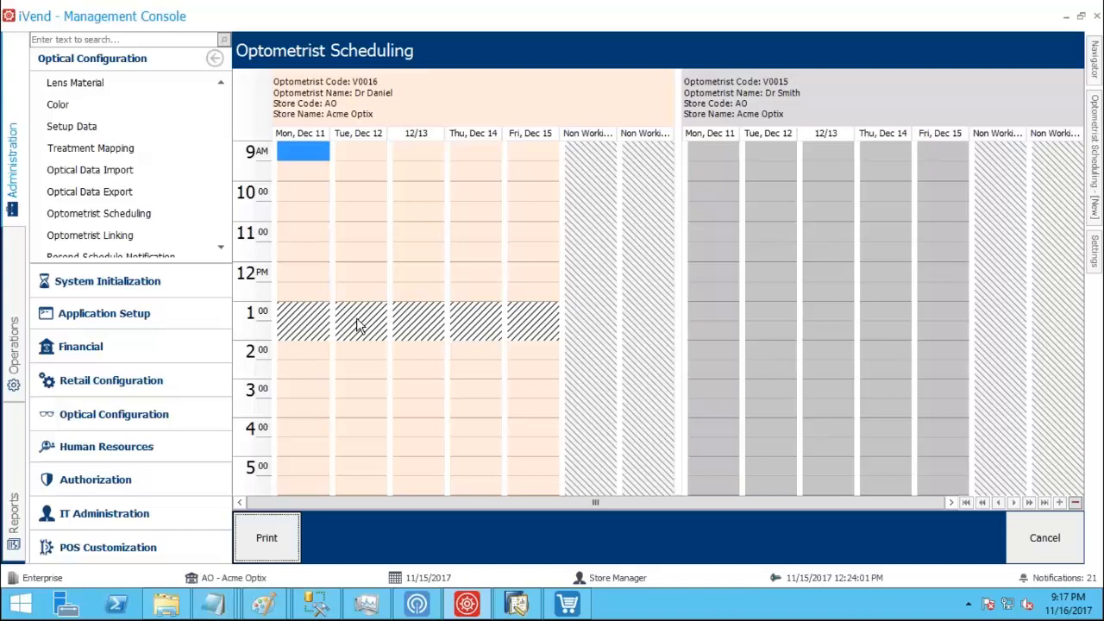
# Step: Switch back to iVend Point of Sale and create an appointment in the first optometrist's Friday 11/17 slot at 2:30 PM
pyautogui.click(570, 605)
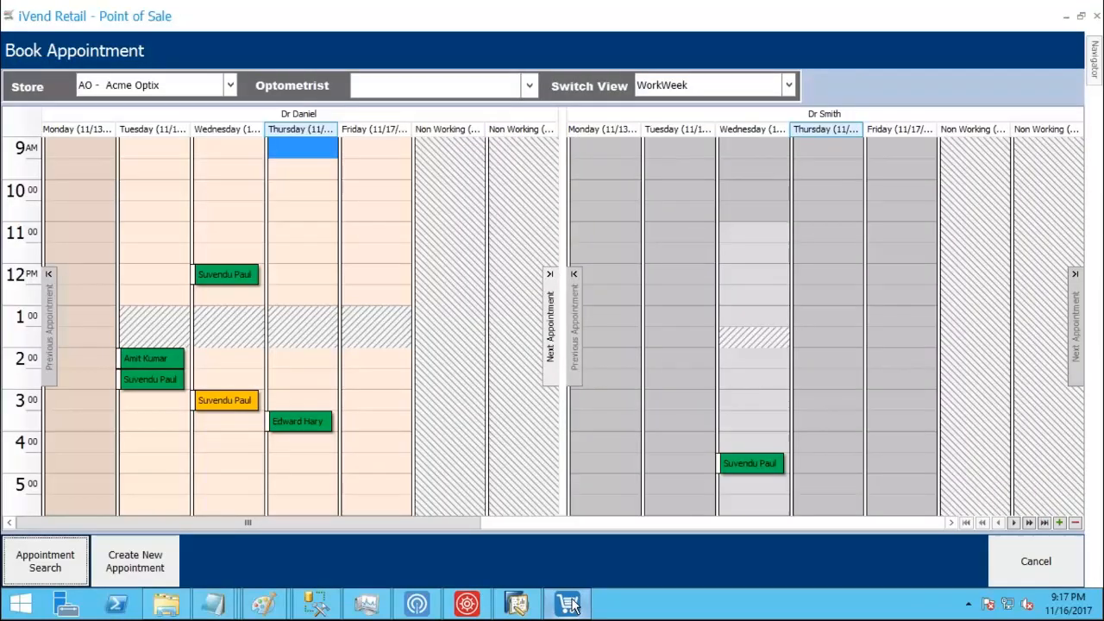
pyautogui.click(391, 385)
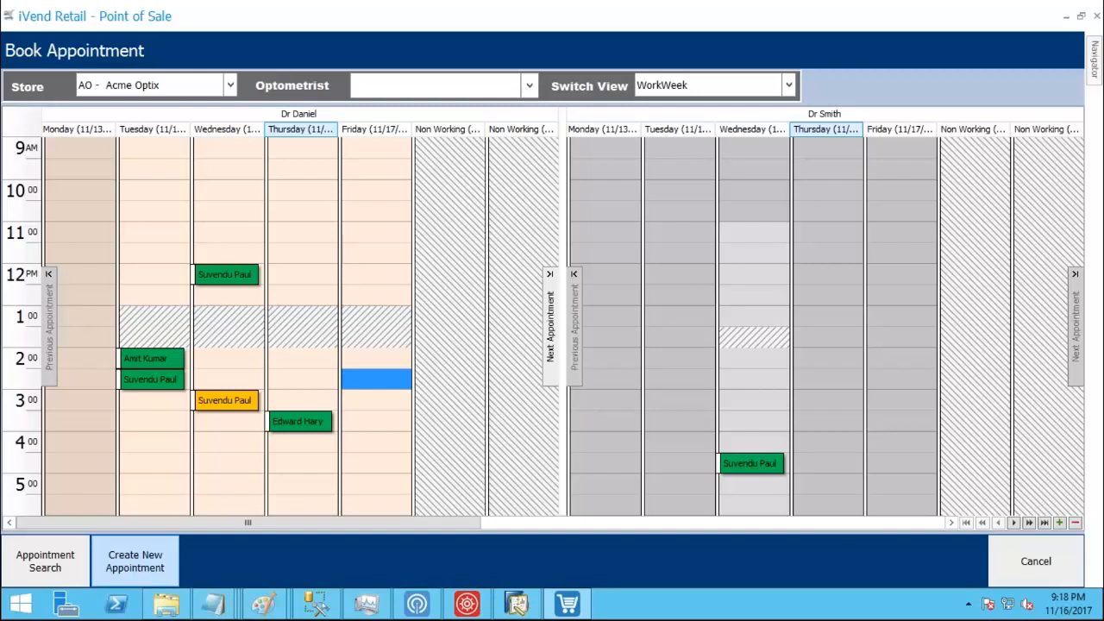
pyautogui.doubleClick(356, 393)
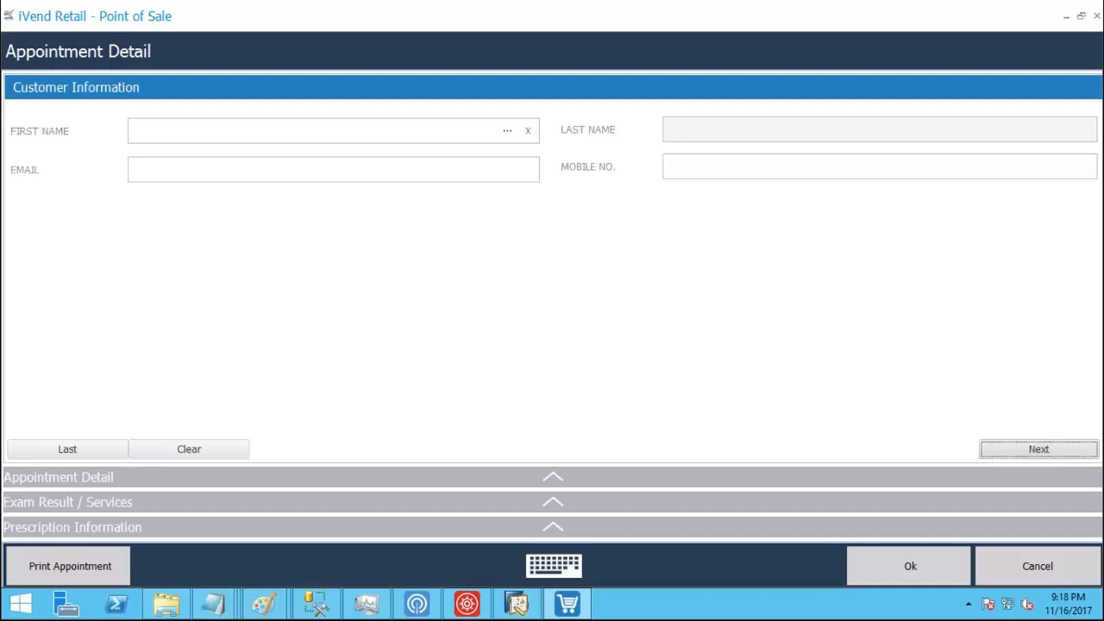
# Step: Search all customers without criteria and assign the sixth numbered customer, just below the fifth, to the appointment
pyautogui.click(512, 129)
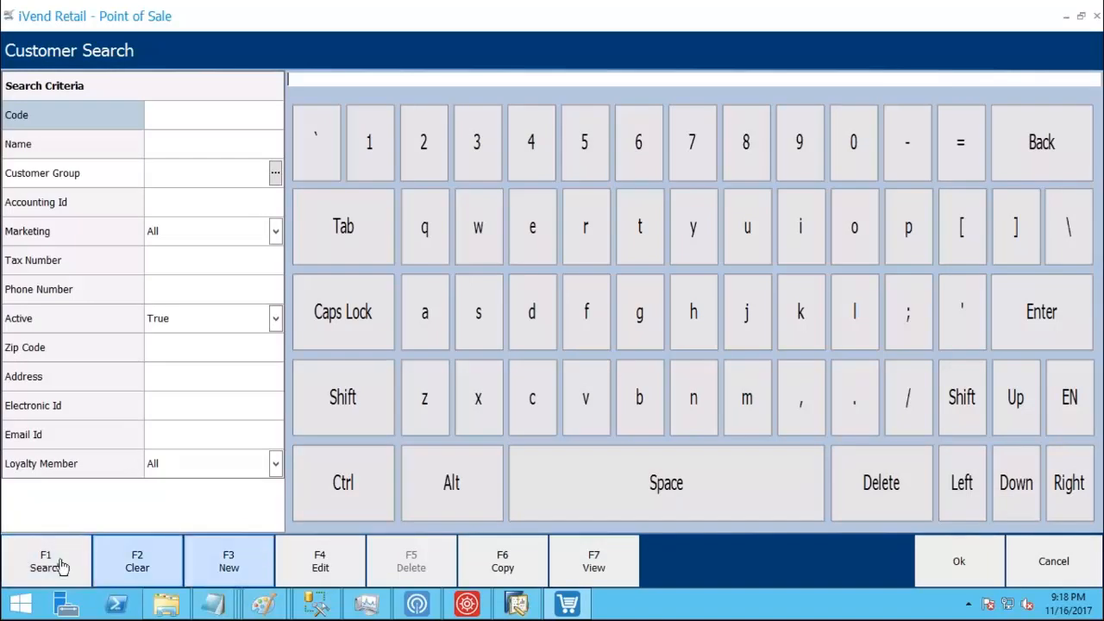
pyautogui.click(59, 566)
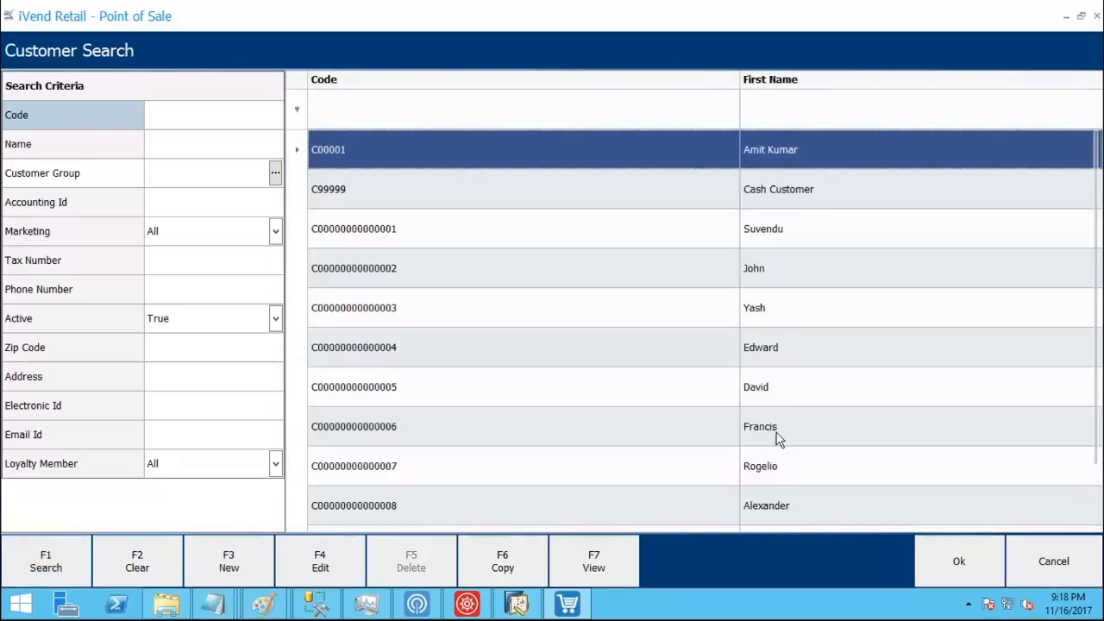
pyautogui.doubleClick(777, 439)
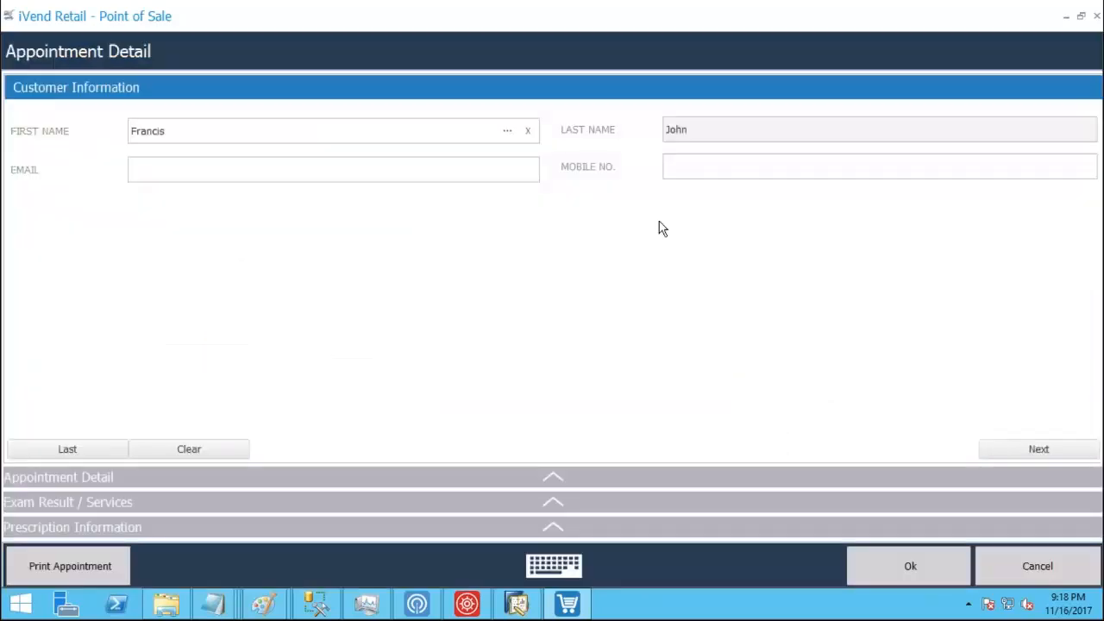
# Step: Advance to the appointment's details and set the appointment mode to WalkIn
pyautogui.click(1037, 448)
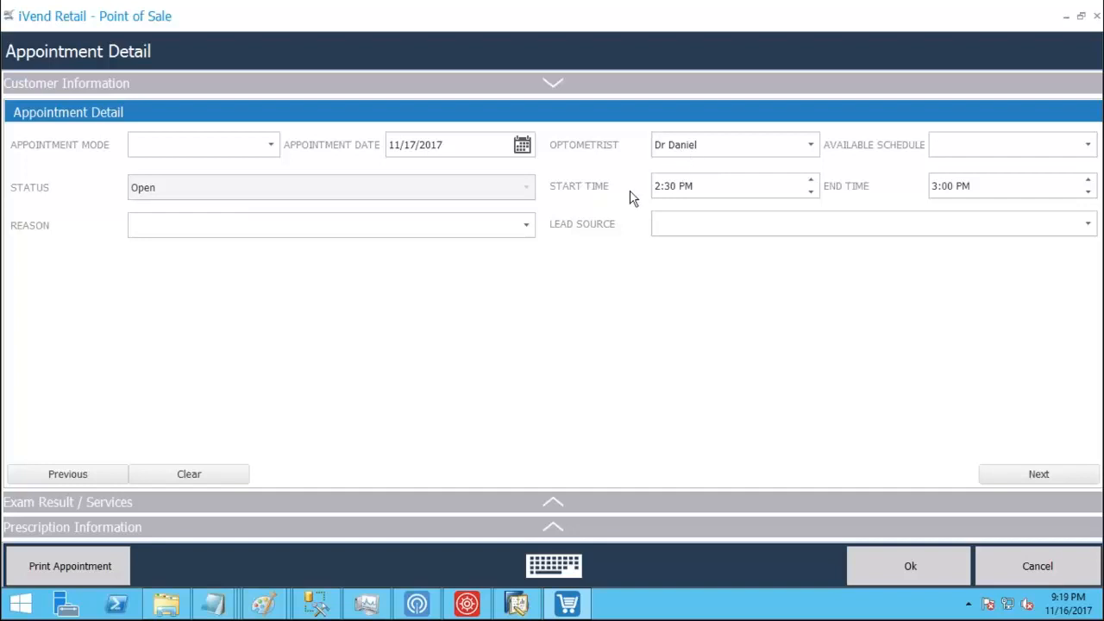
pyautogui.click(994, 160)
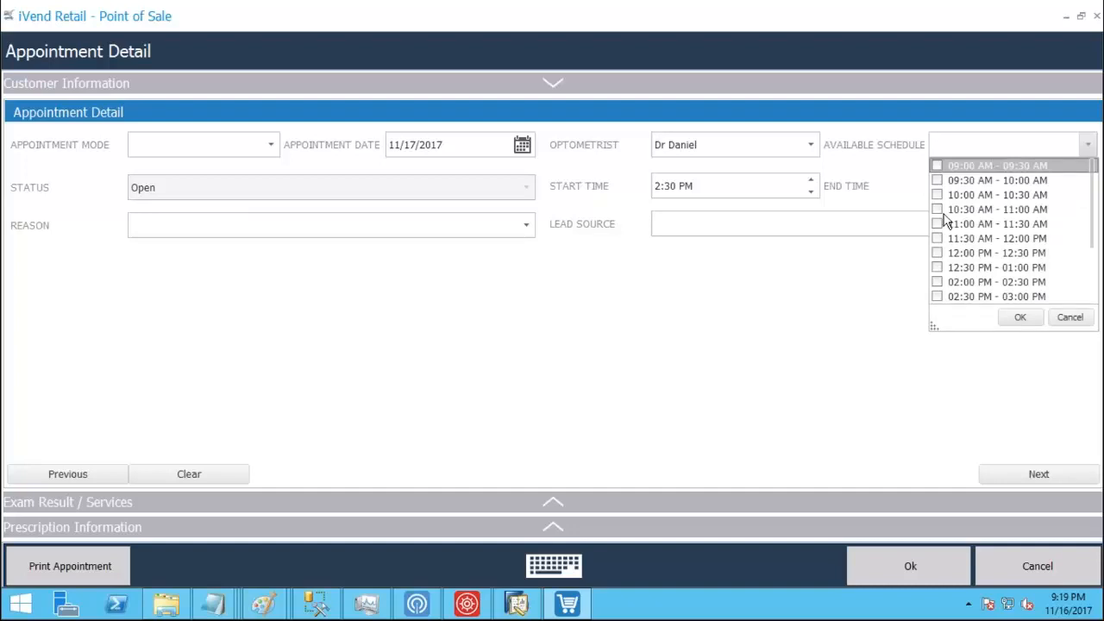
pyautogui.click(213, 151)
pyautogui.scroll(-2, 180, 250)
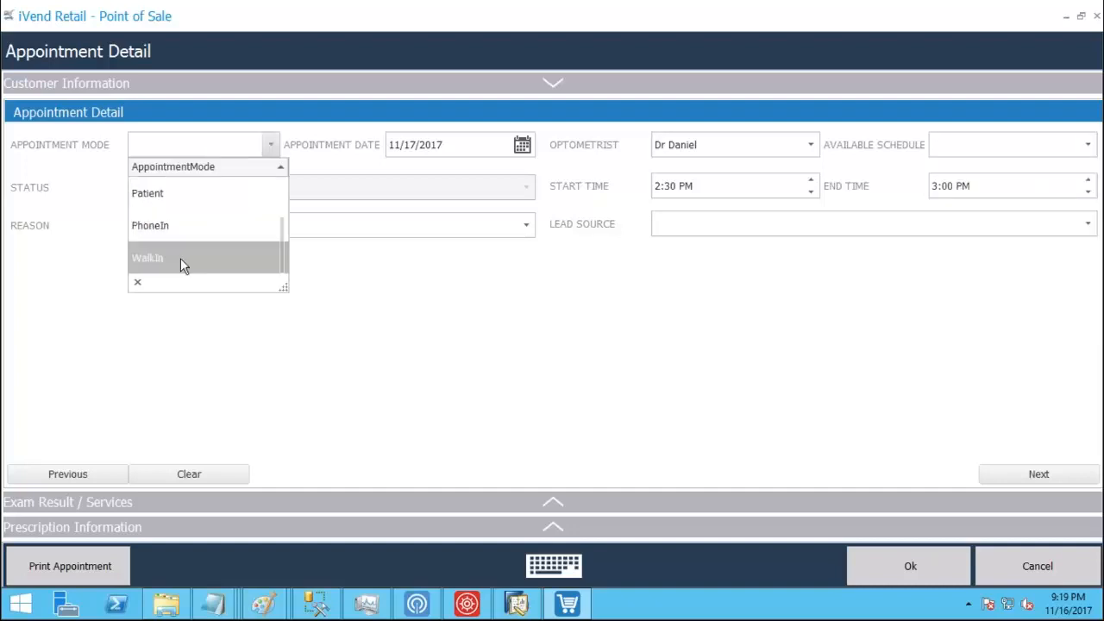
pyautogui.click(180, 258)
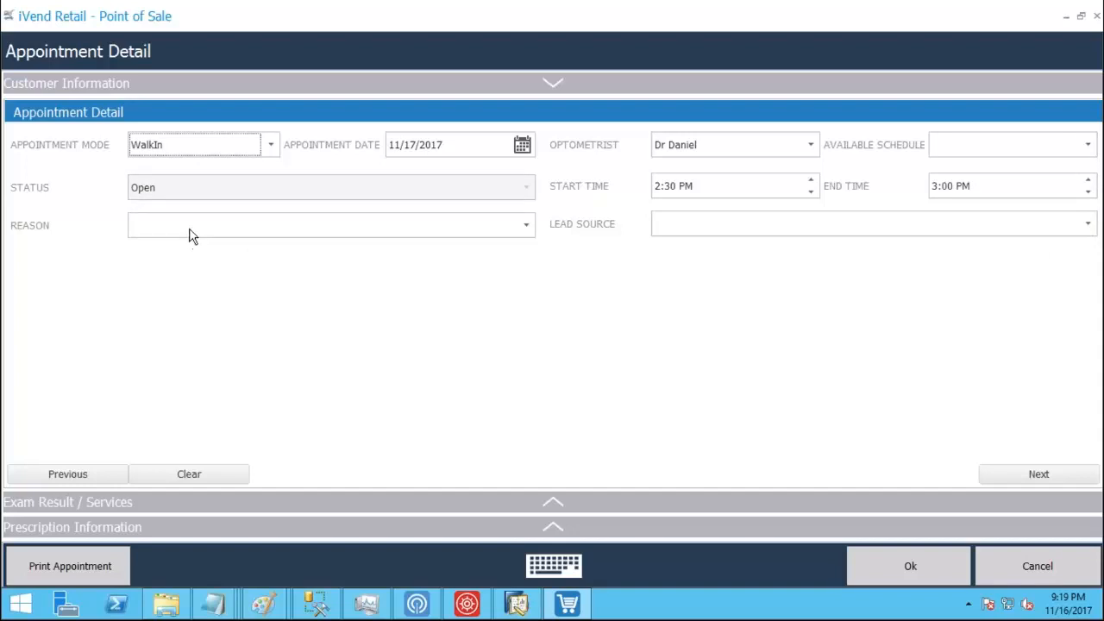
# Step: Set the appointment's reason to Eye Exam - normal and its lead source to EMail
pyautogui.click(190, 233)
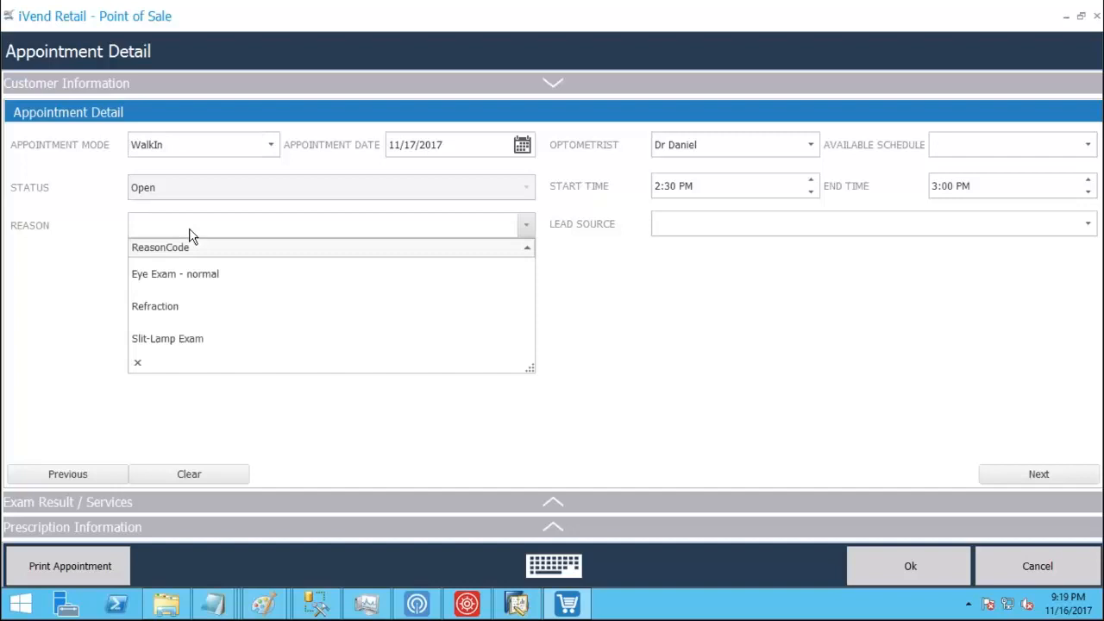
pyautogui.click(192, 274)
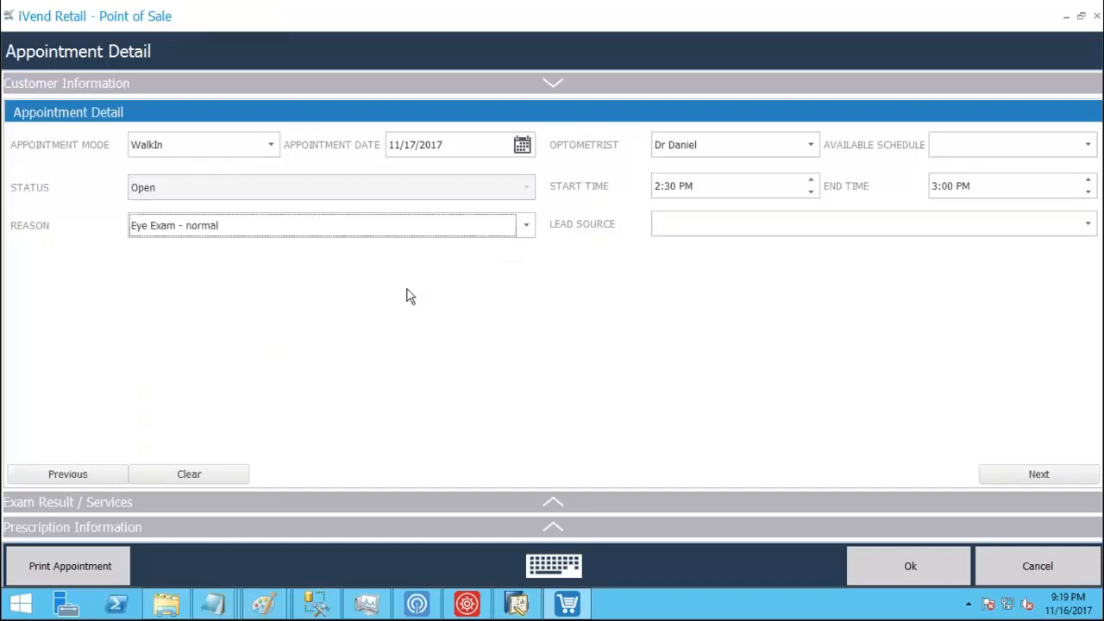
pyautogui.click(699, 231)
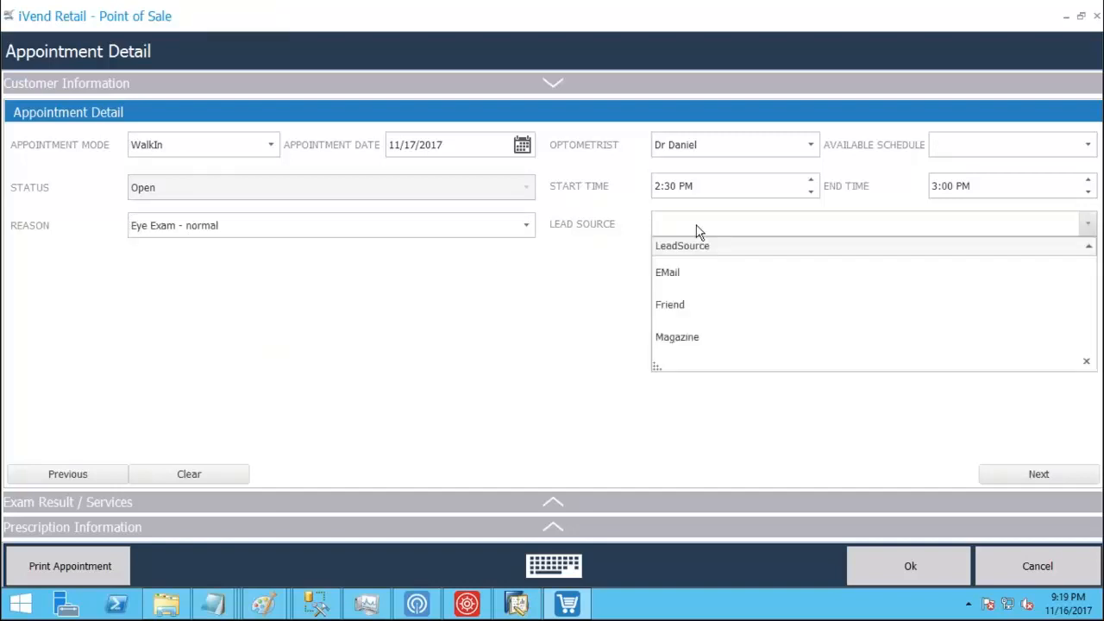
pyautogui.click(677, 276)
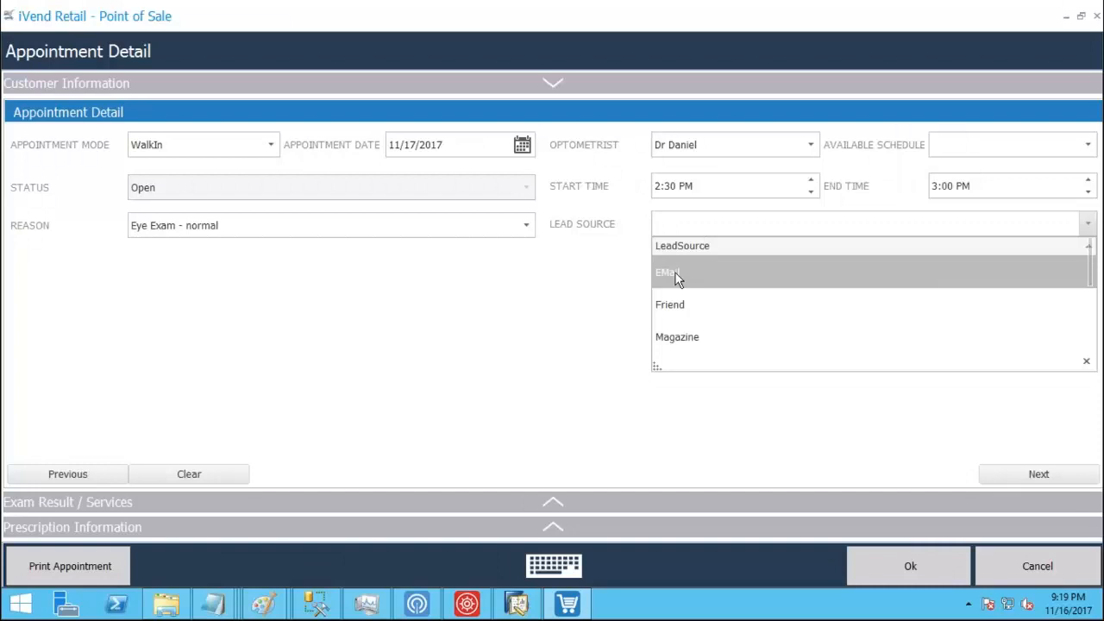
pyautogui.click(677, 276)
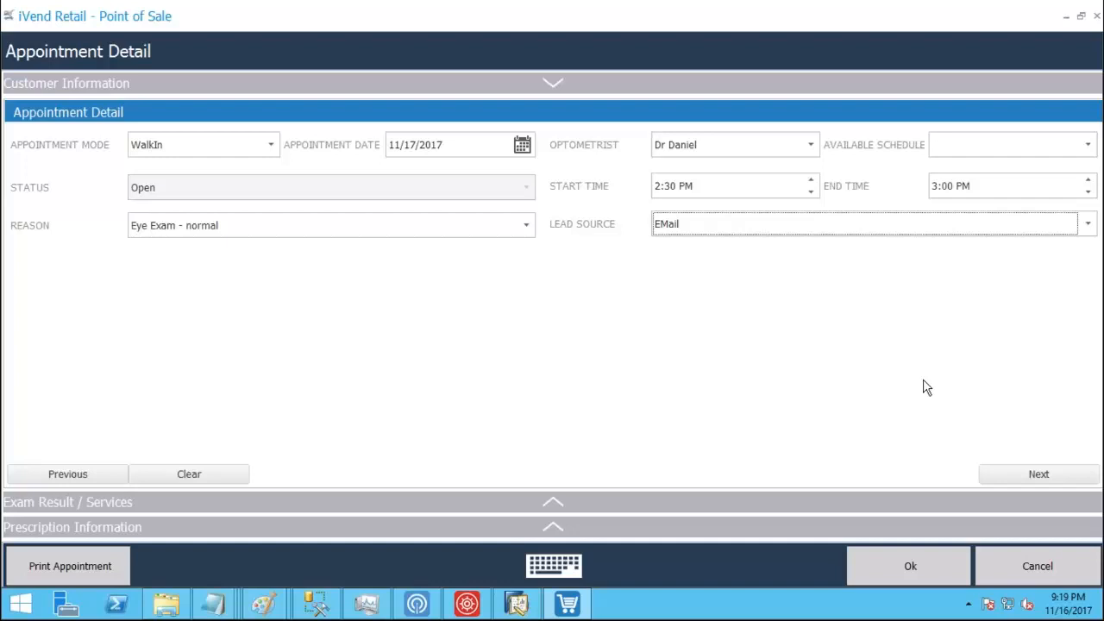
# Step: Save the appointment with a printout, and close the printout preview and the booking calendar
pyautogui.click(913, 566)
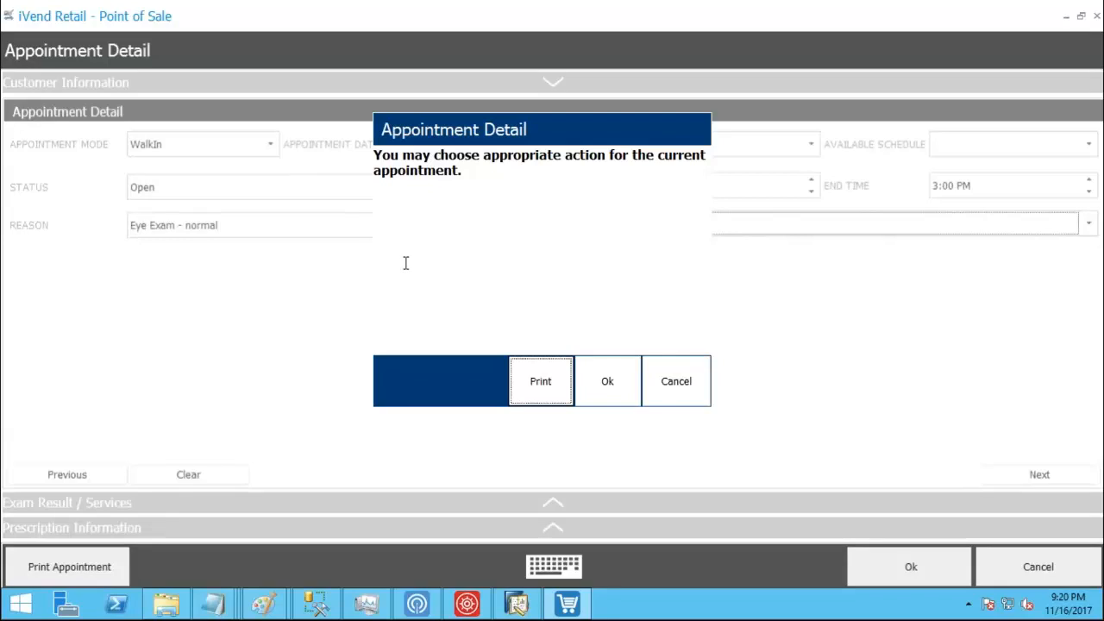
pyautogui.click(540, 380)
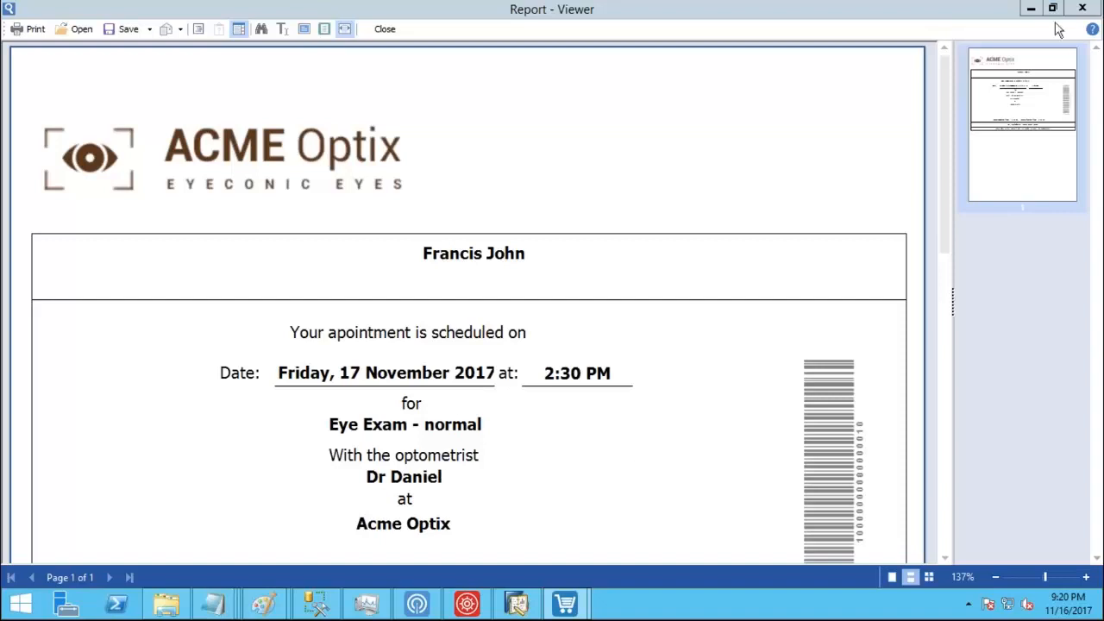
pyautogui.click(1082, 8)
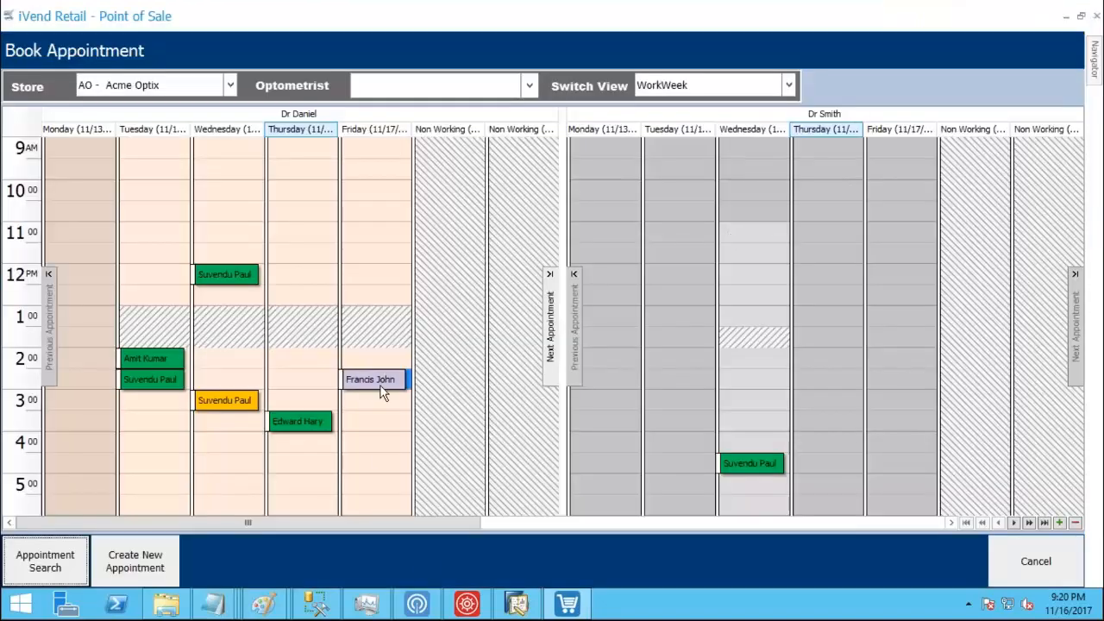
pyautogui.moveTo(366, 388)
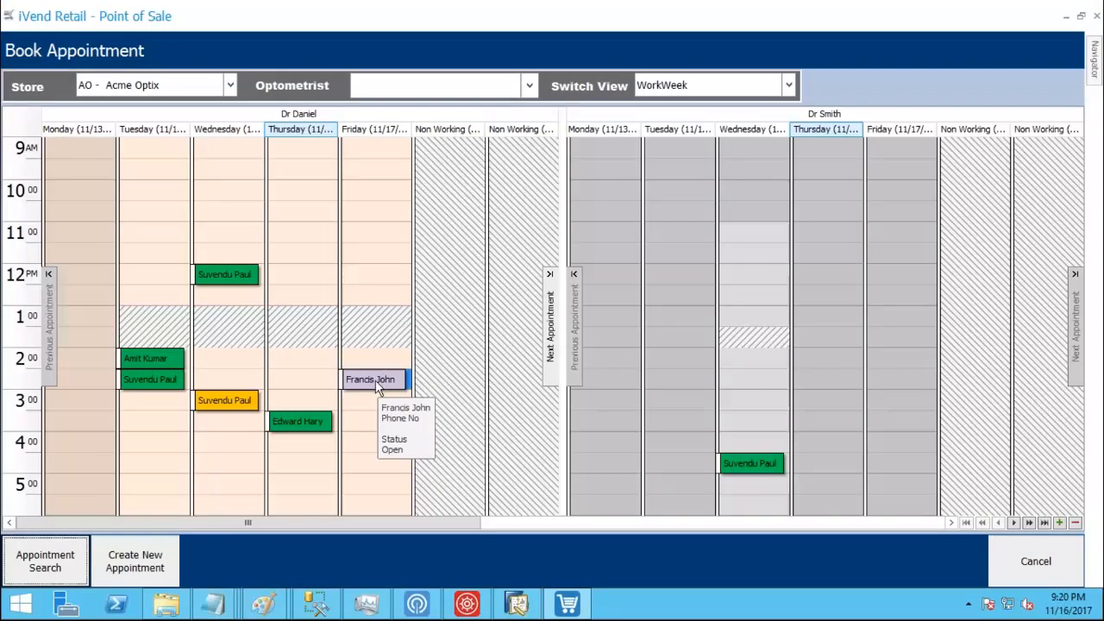
pyautogui.click(1045, 557)
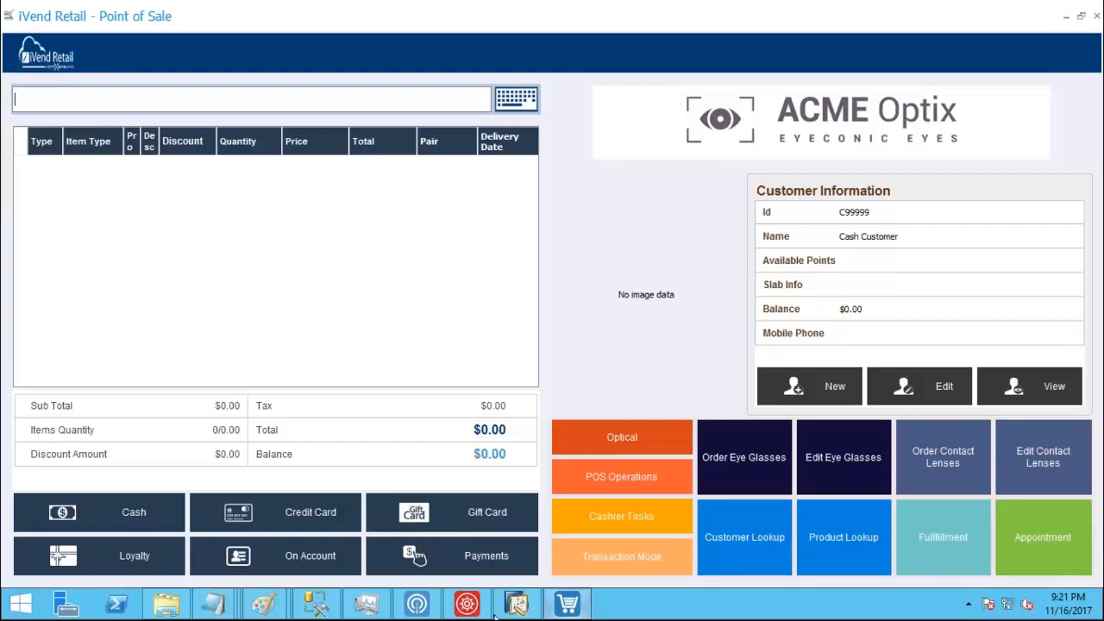
# Step: Switch to iVend Management Console and open the Appointment - Optical report from the Special Order / Layaway reports
pyautogui.click(456, 608)
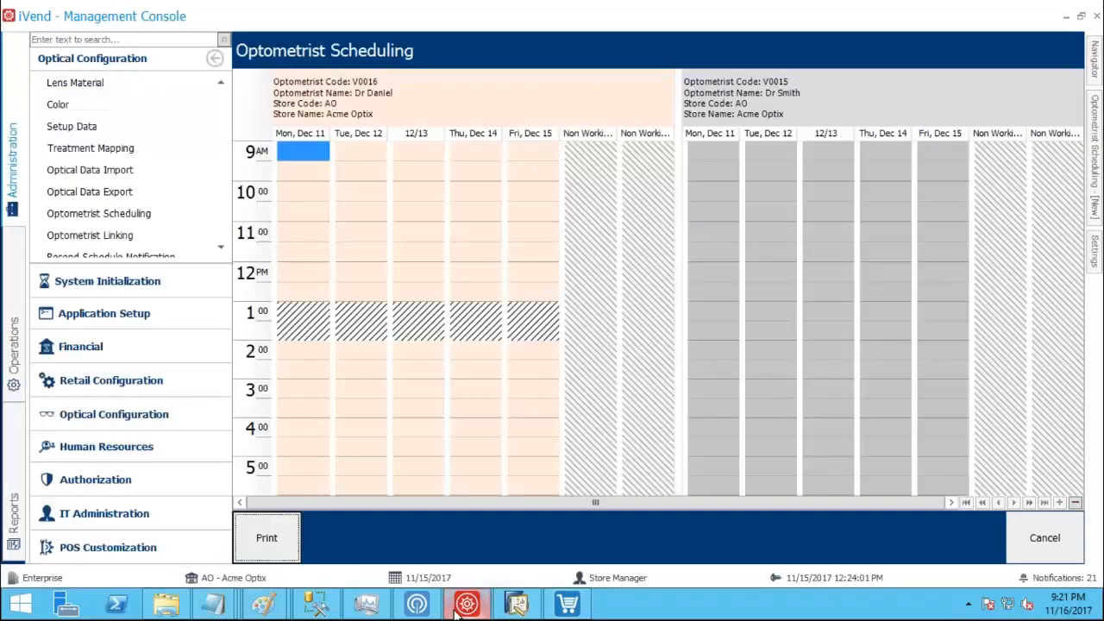
pyautogui.click(13, 513)
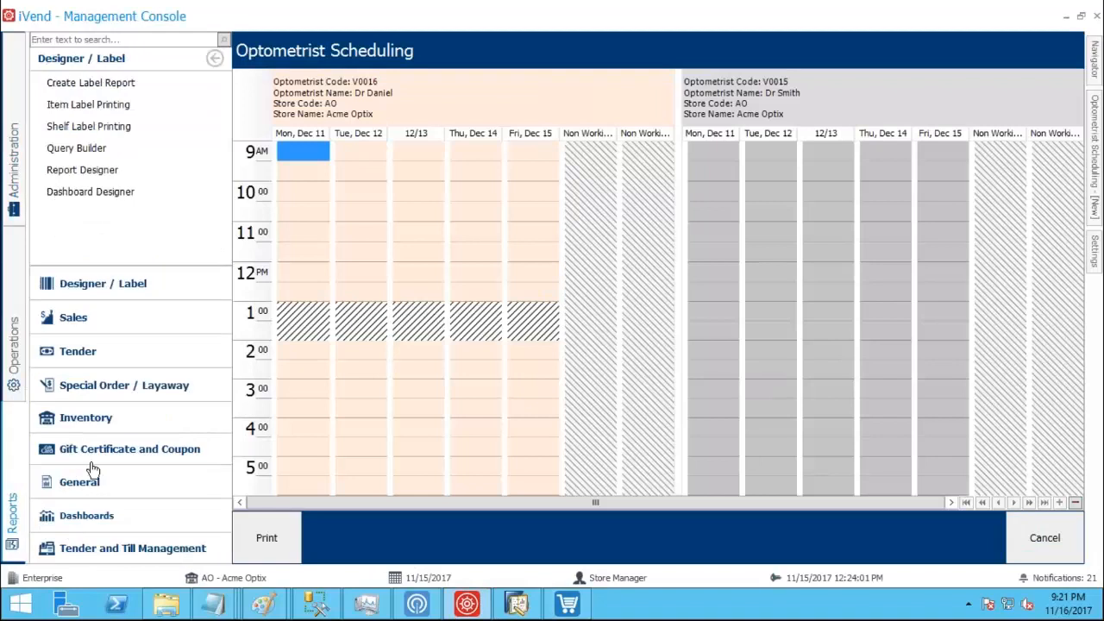
pyautogui.click(118, 387)
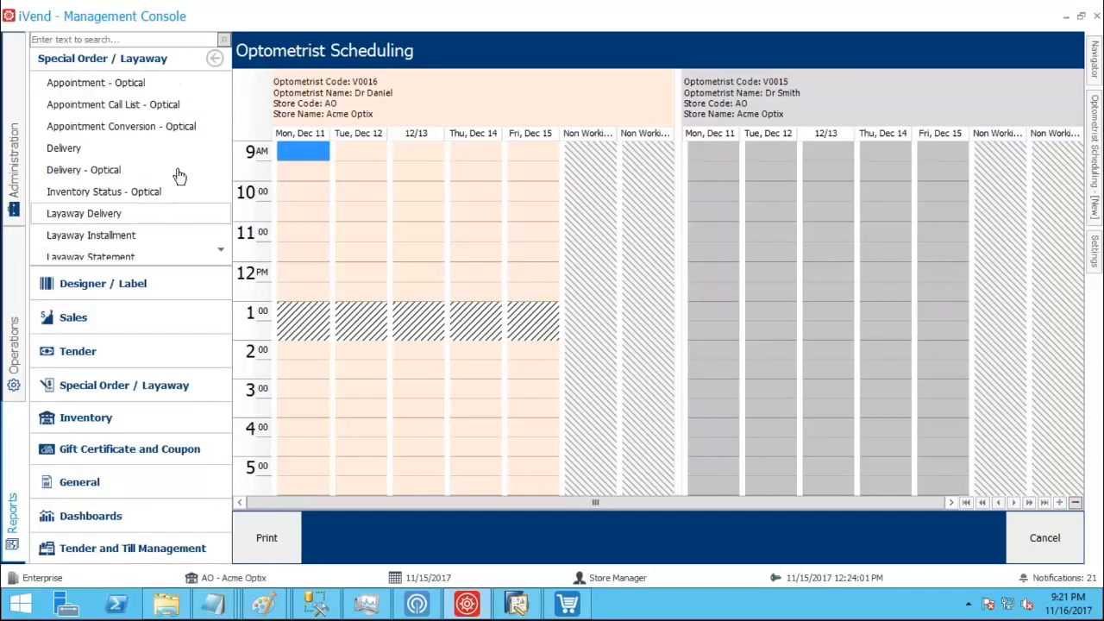
pyautogui.click(140, 82)
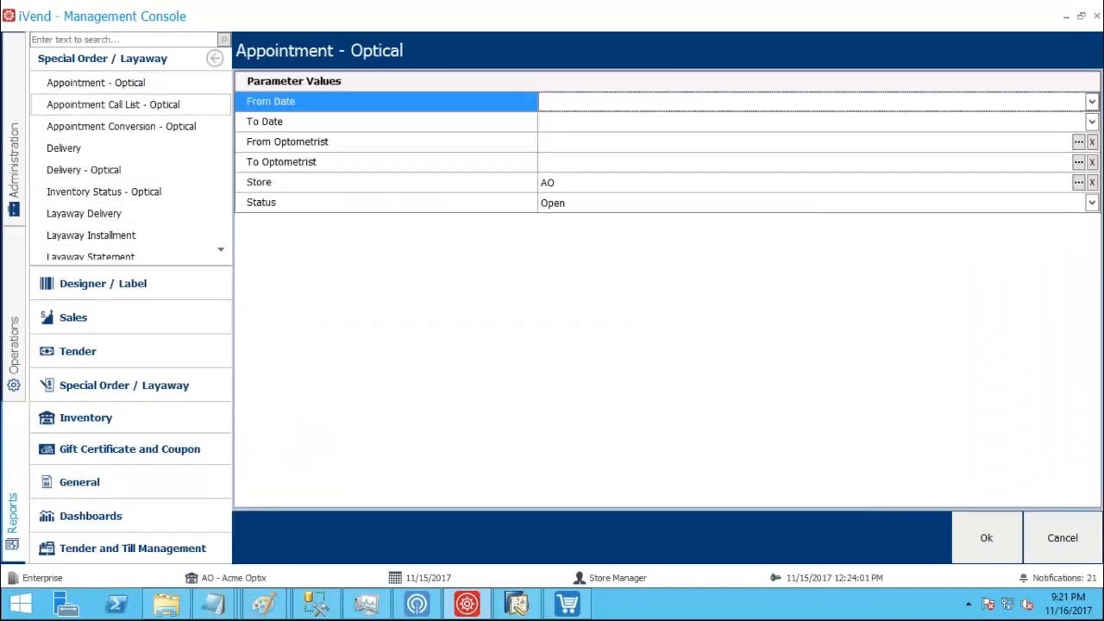
# Step: Run the report from 11/15/2017 to 11/18/2017, review the listed open appointments and close it
pyautogui.click(1091, 101)
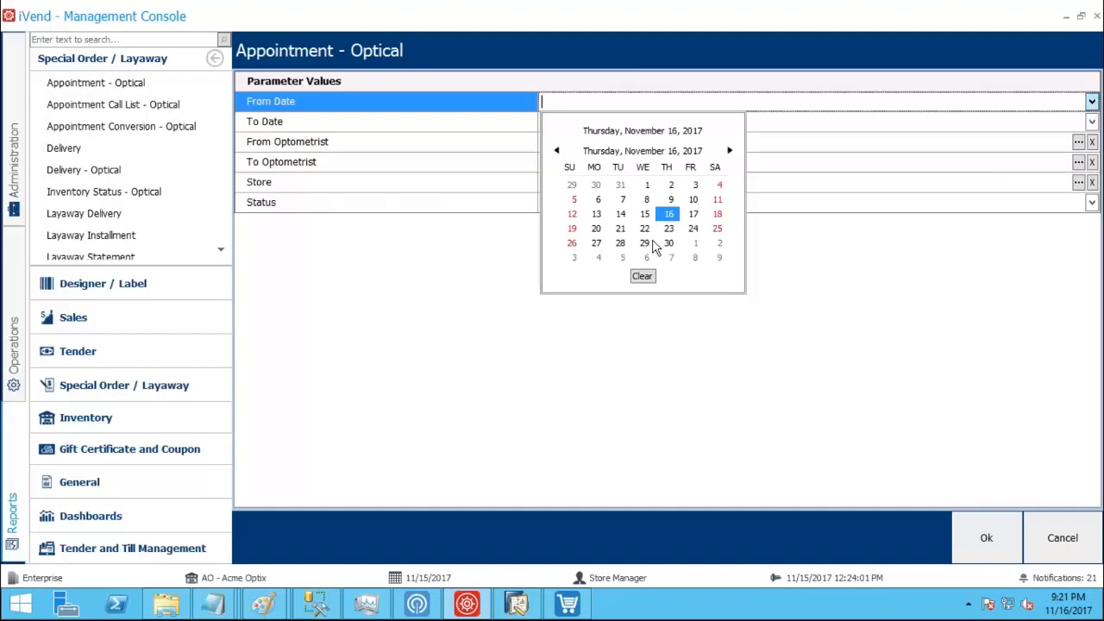
pyautogui.click(644, 214)
pyautogui.click(717, 234)
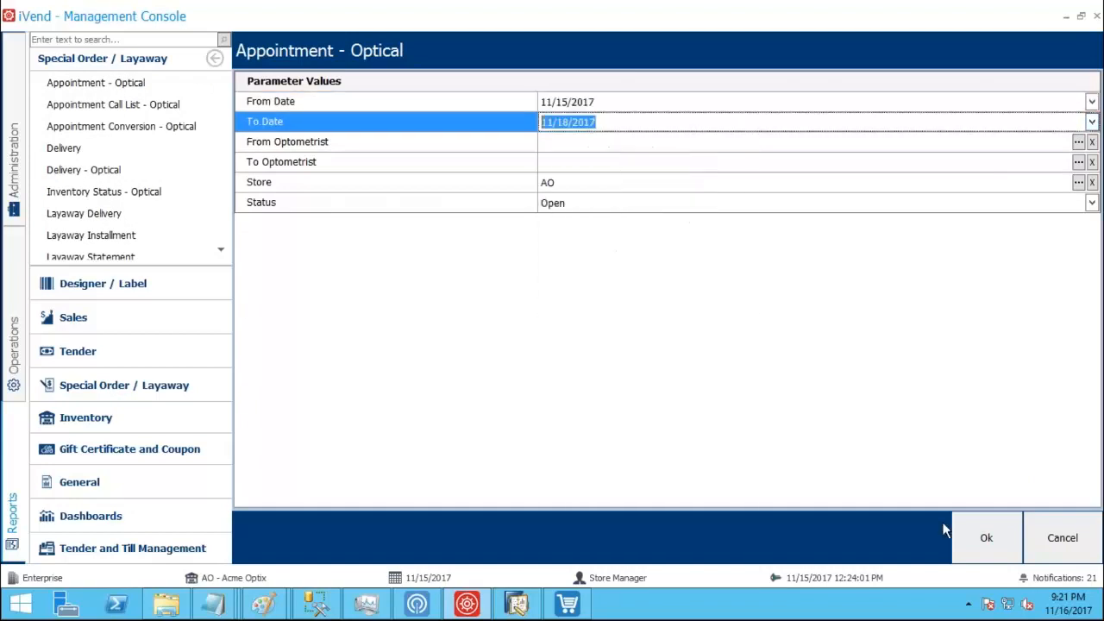
pyautogui.click(991, 543)
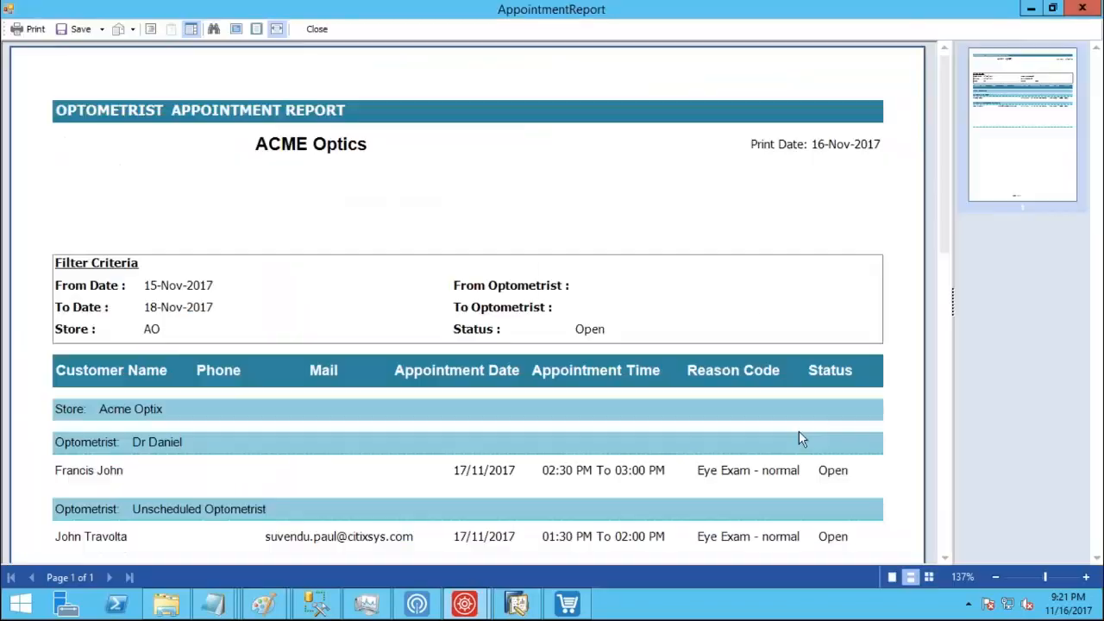
pyautogui.scroll(-3, 799, 439)
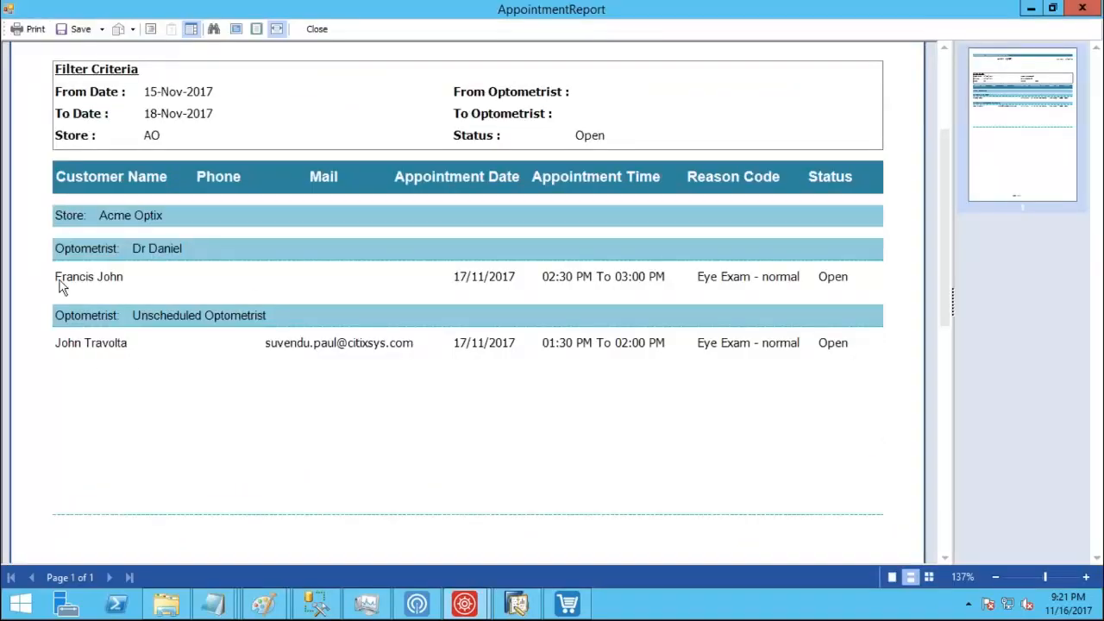
pyautogui.moveTo(59, 279); pyautogui.dragTo(119, 280)
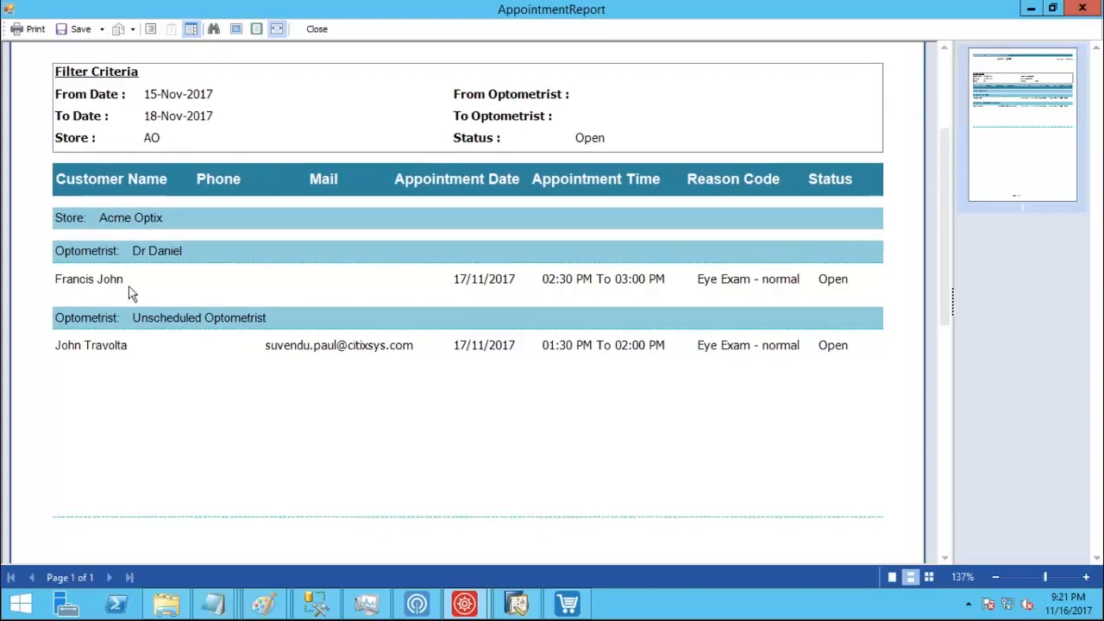
pyautogui.scroll(1, 129, 289)
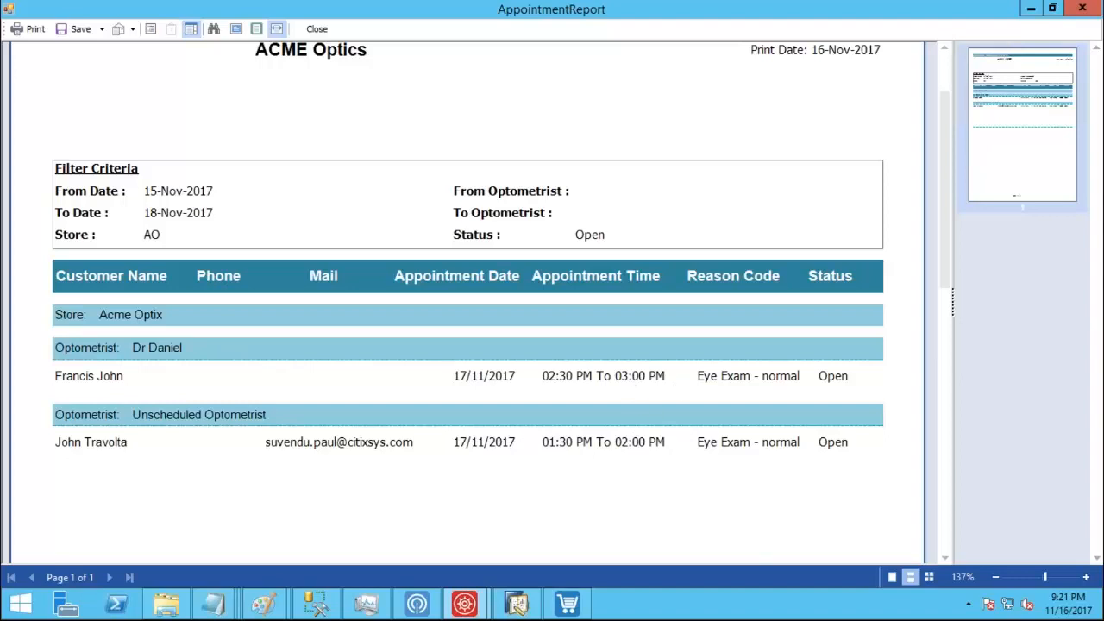
pyautogui.click(1082, 10)
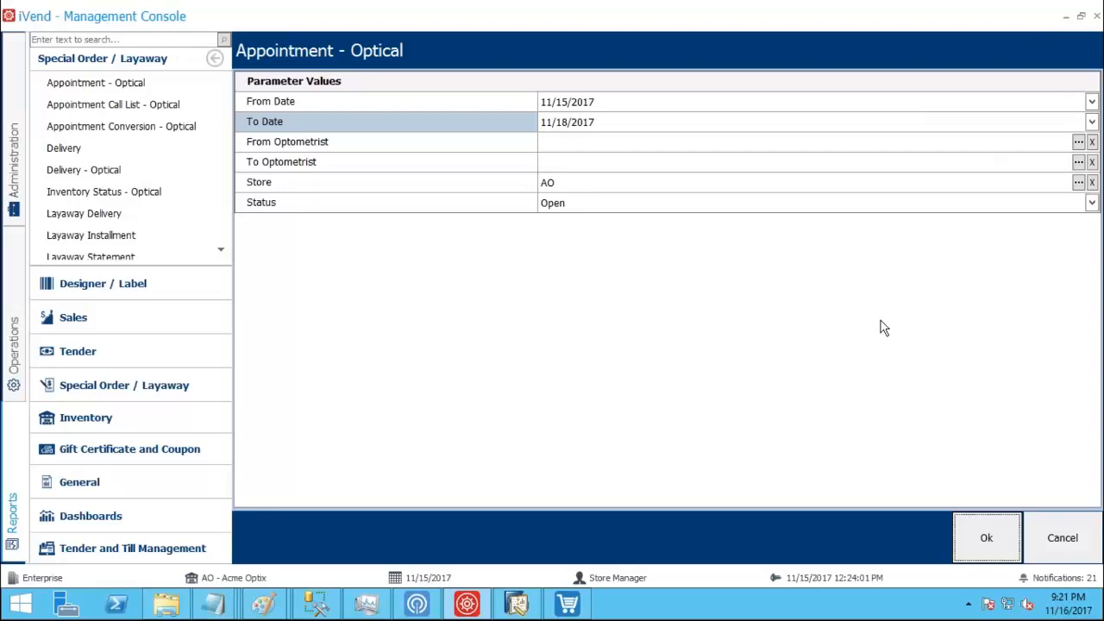
# Step: Switch back to iVend Point of Sale and open the first optometrist's Friday 11/17 appointment at 2:30 PM
pyautogui.click(567, 608)
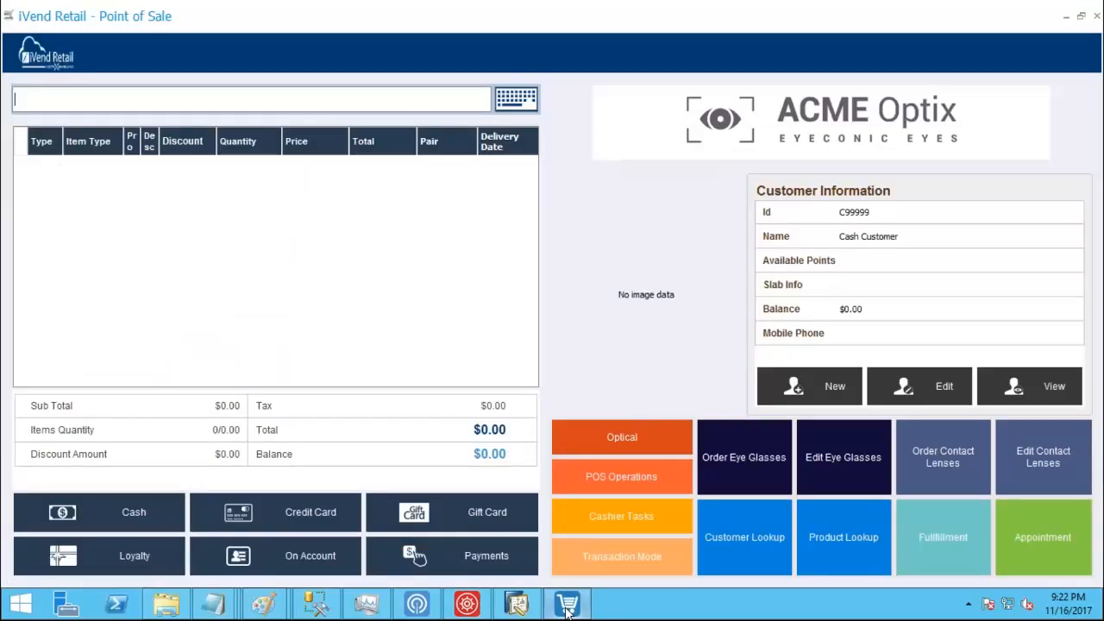
pyautogui.click(1022, 548)
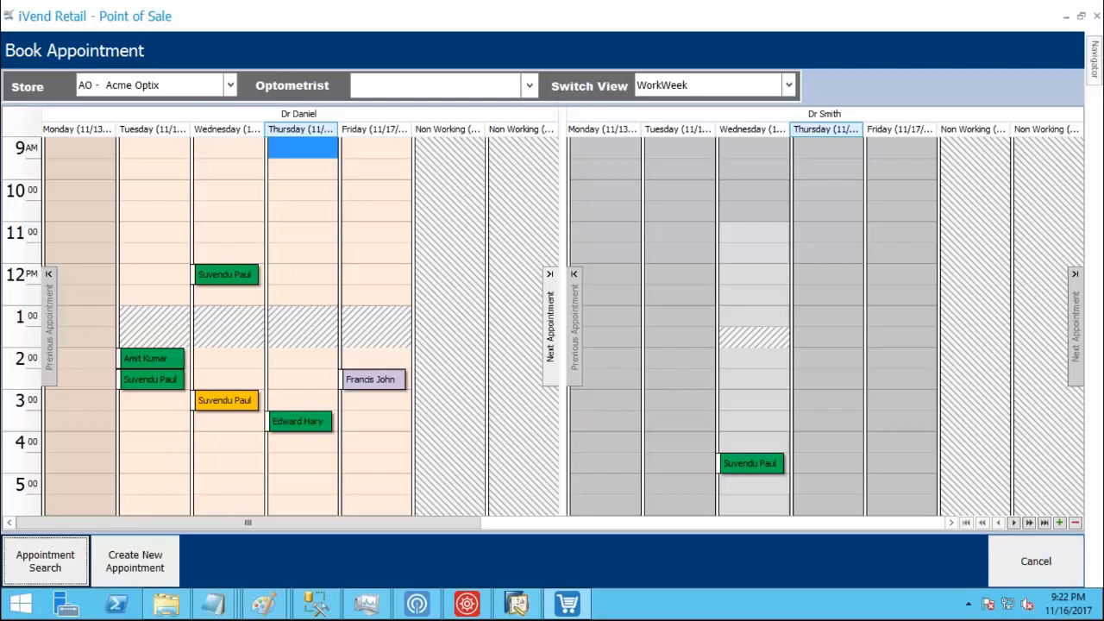
pyautogui.doubleClick(391, 380)
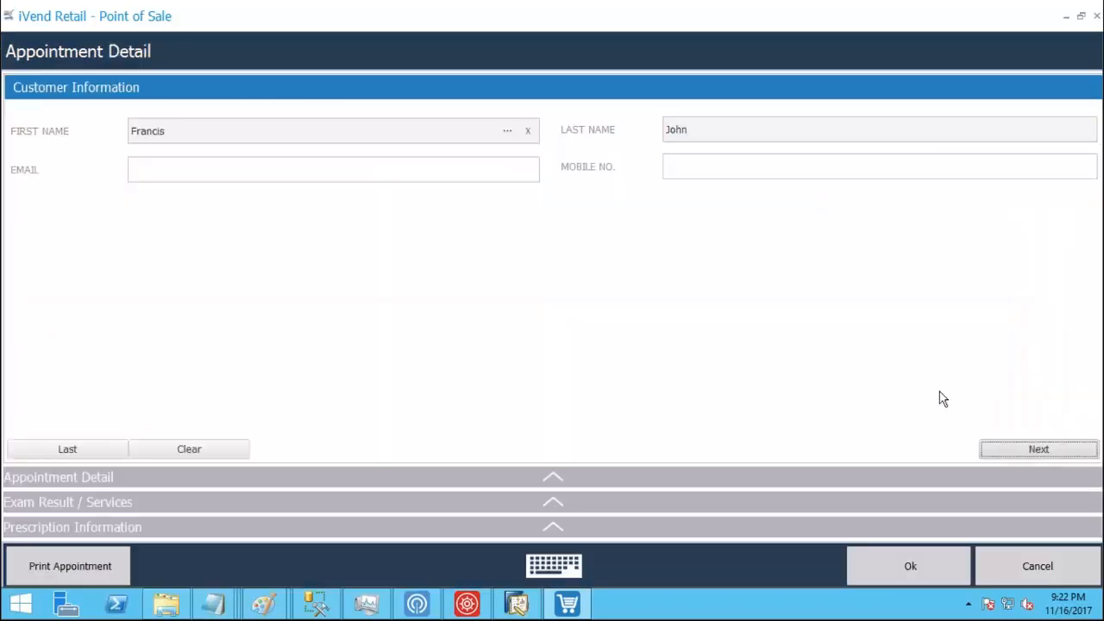
# Step: Mark Eye Exam - normal as a rendered service in the appointment's exam results
pyautogui.click(1039, 449)
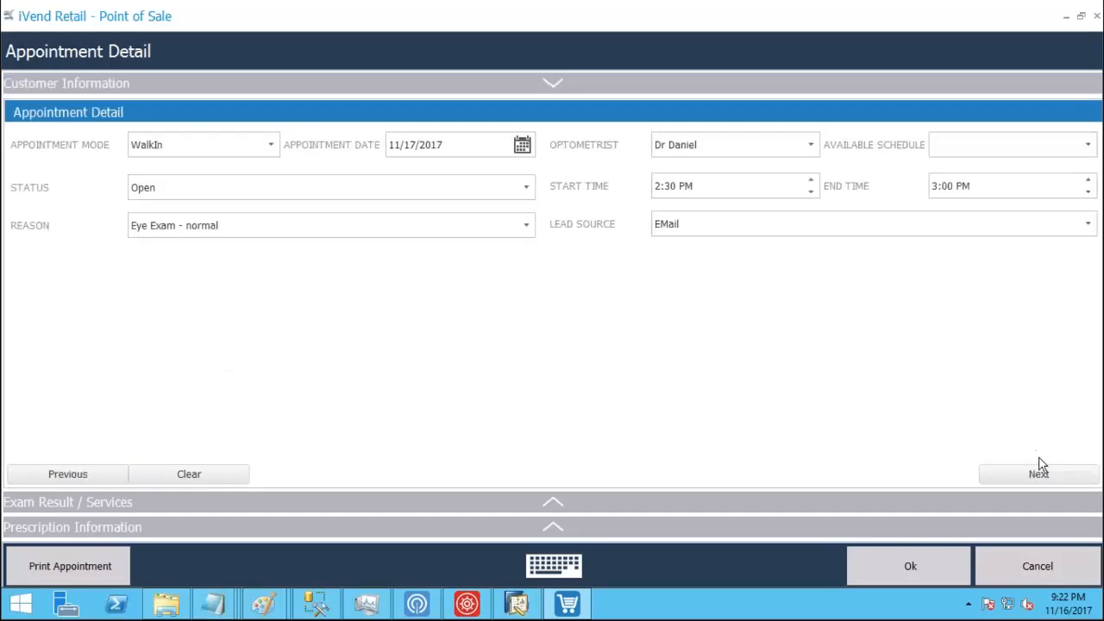
pyautogui.click(1039, 475)
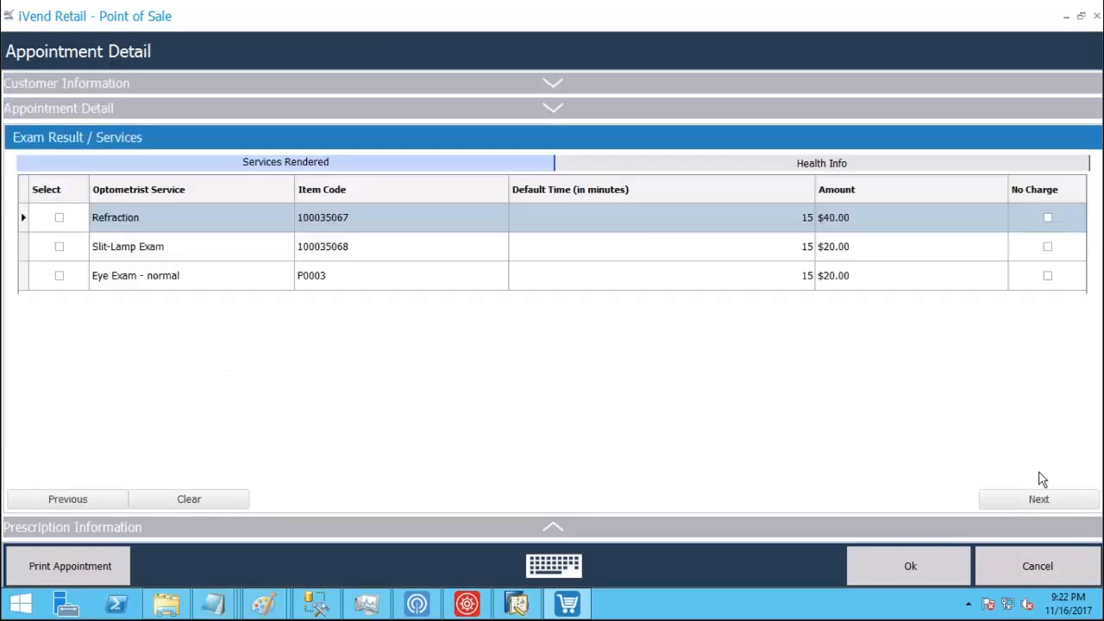
pyautogui.click(60, 276)
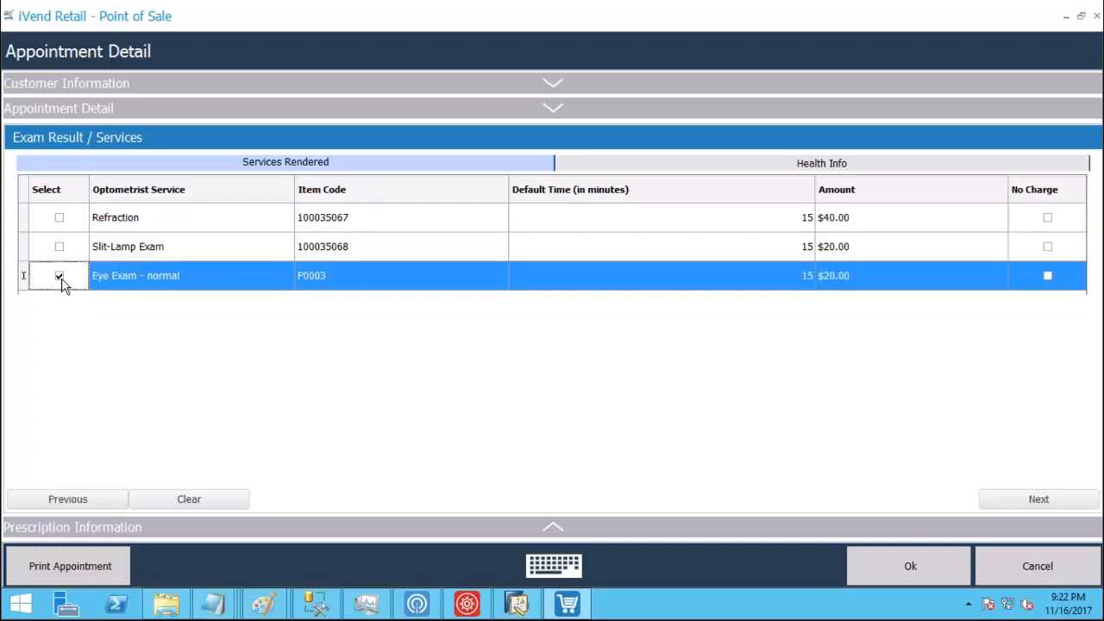
# Step: Include both the right eye (RE) and left eye (LE) in the appointment's eye glass prescription
pyautogui.click(1035, 500)
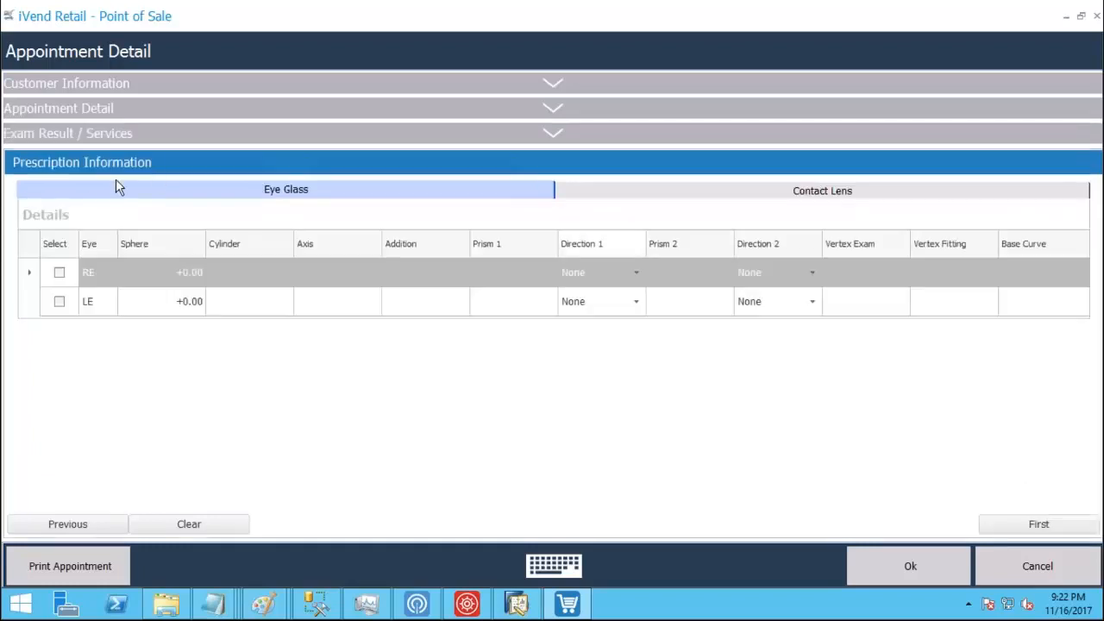
pyautogui.click(59, 274)
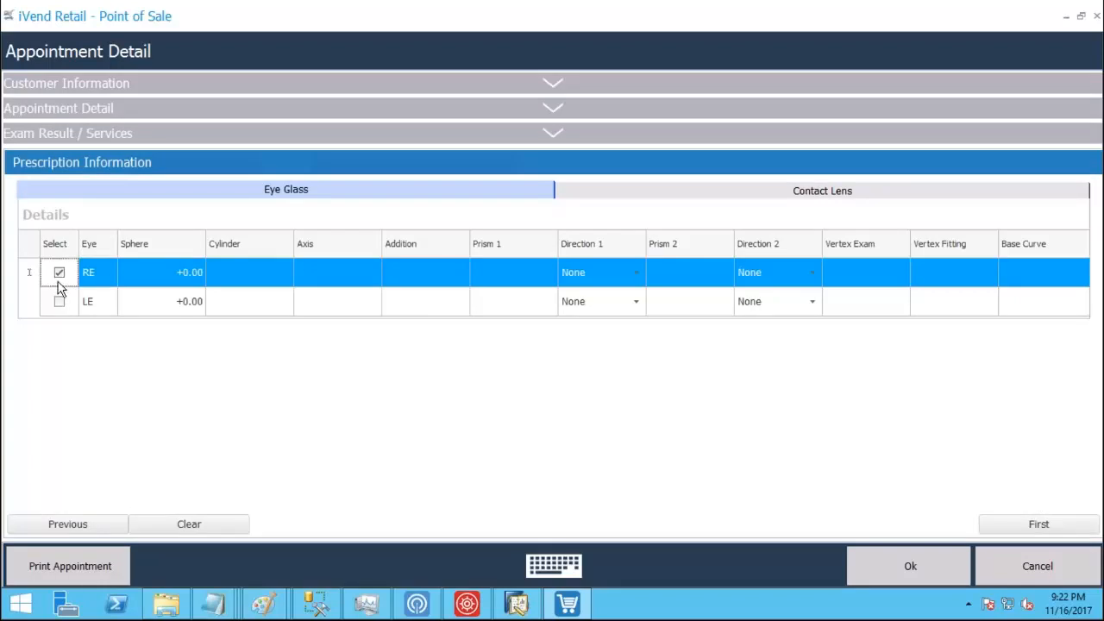
pyautogui.click(59, 303)
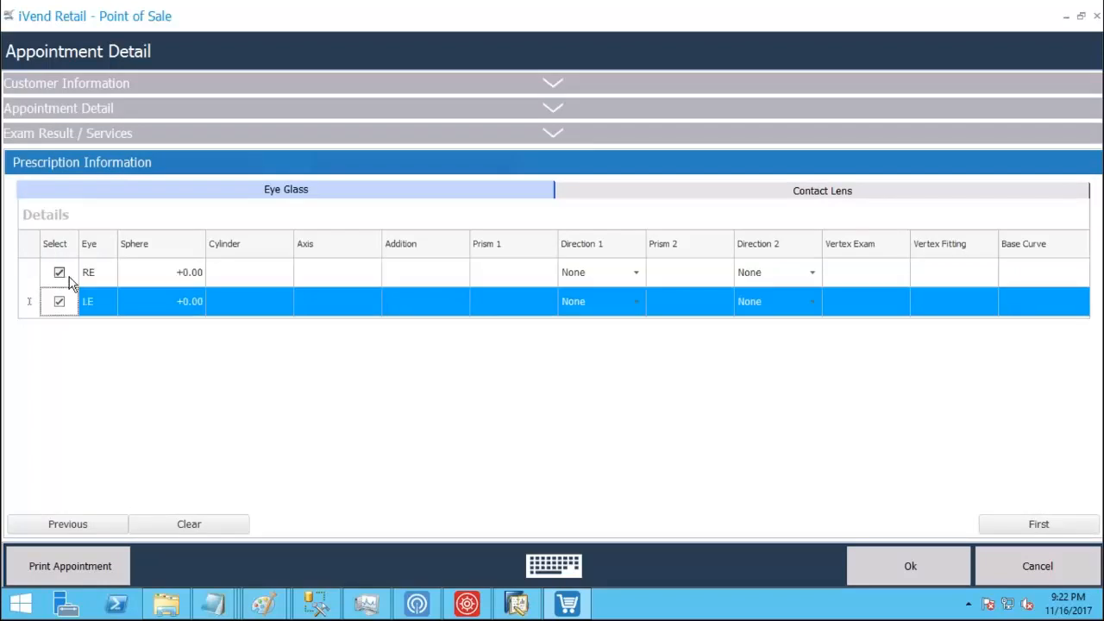
# Step: Enter sphere -2.25, cylinder -1.25 and axis 80 for both the right and left eye in the eye glass prescription
pyautogui.click(177, 276)
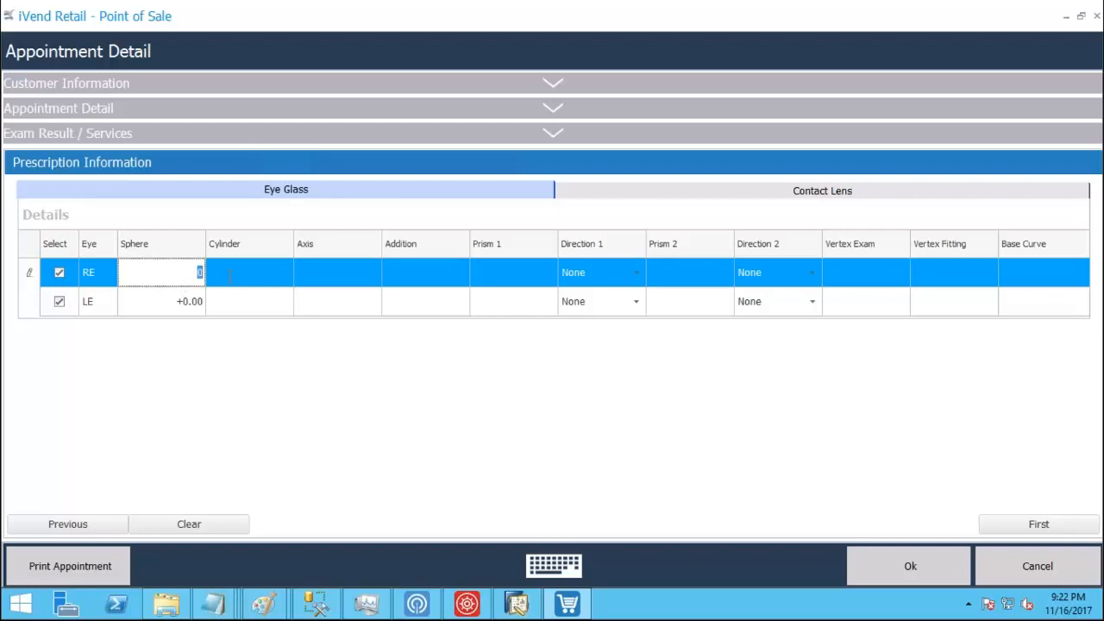
pyautogui.write('-2.25')
pyautogui.press('Tab')
pyautogui.write('-1.25')
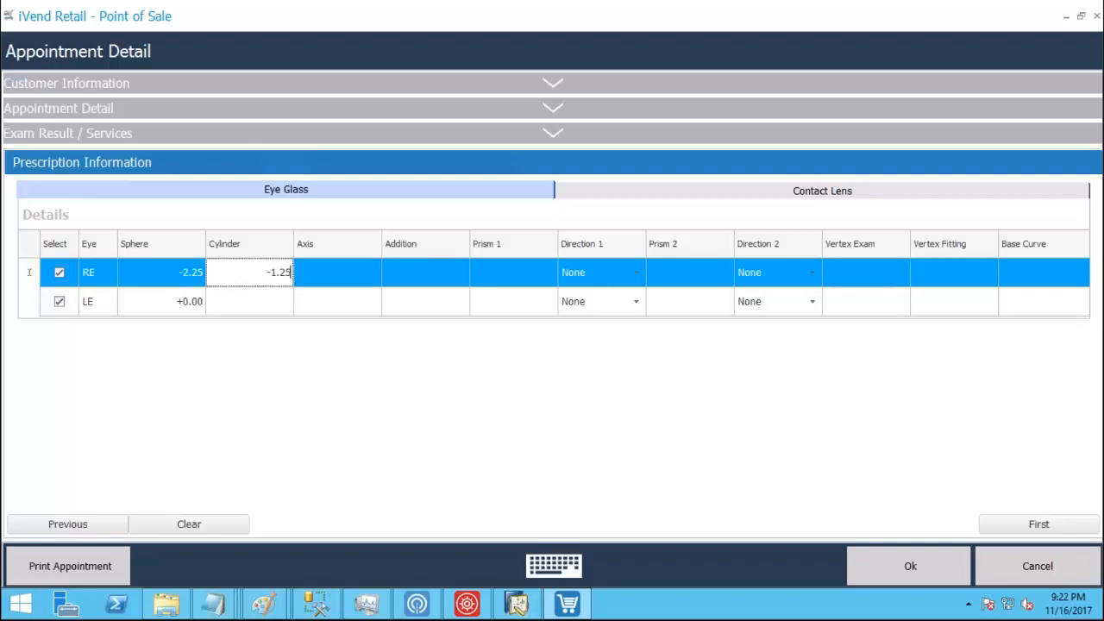
pyautogui.press('Tab')
pyautogui.write('80')
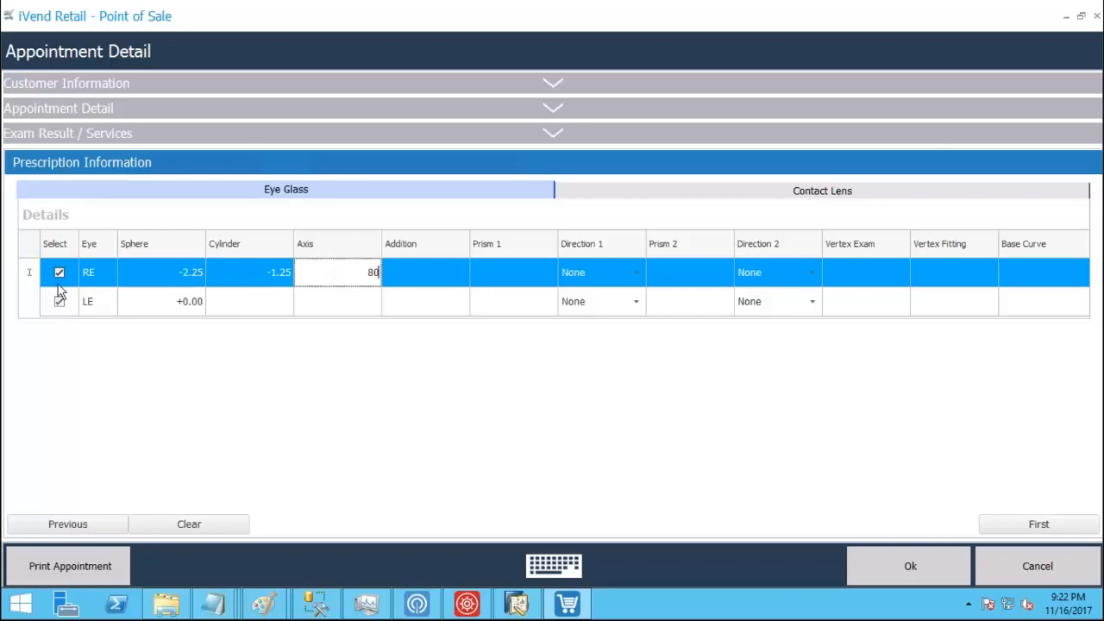
pyautogui.click(59, 299)
pyautogui.press('Return')
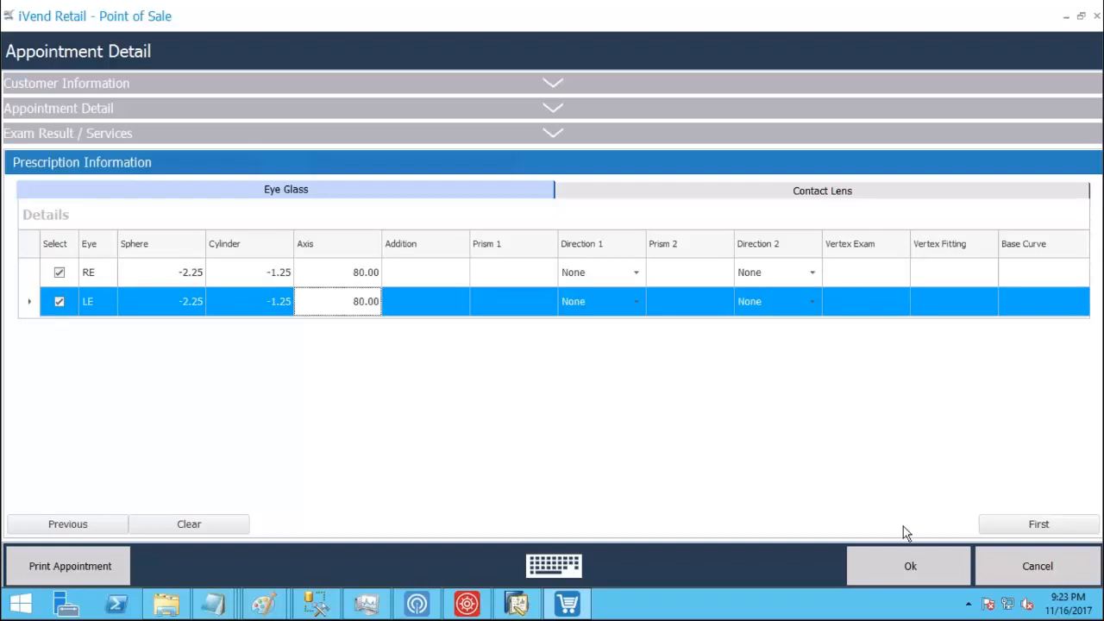
# Step: Save the appointment without printing it and charge its rendered service to the current sale
pyautogui.click(911, 564)
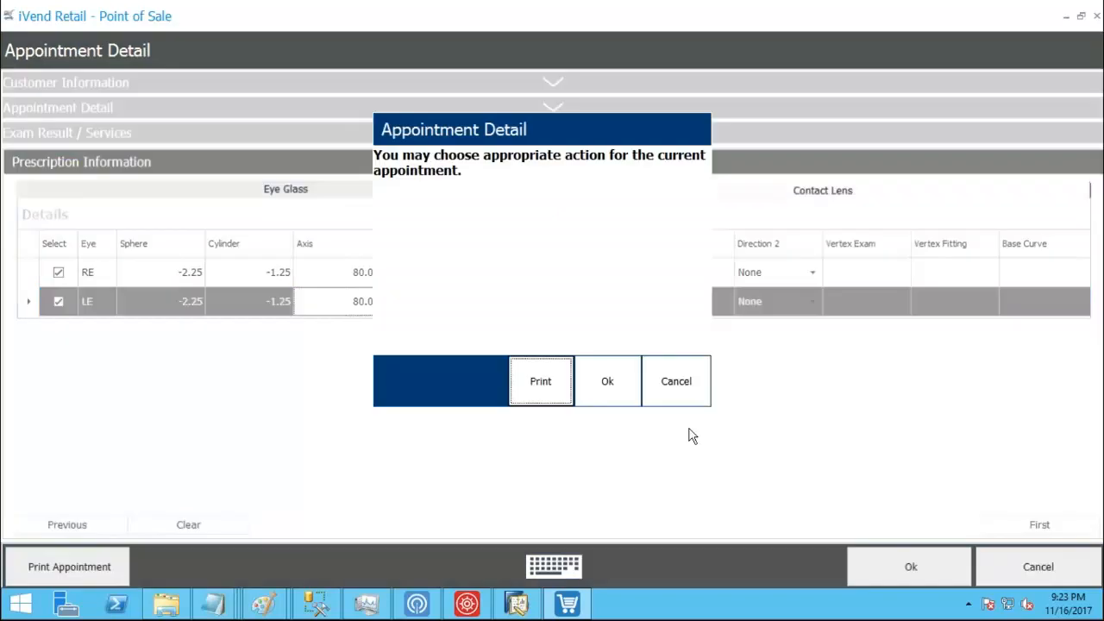
pyautogui.click(616, 382)
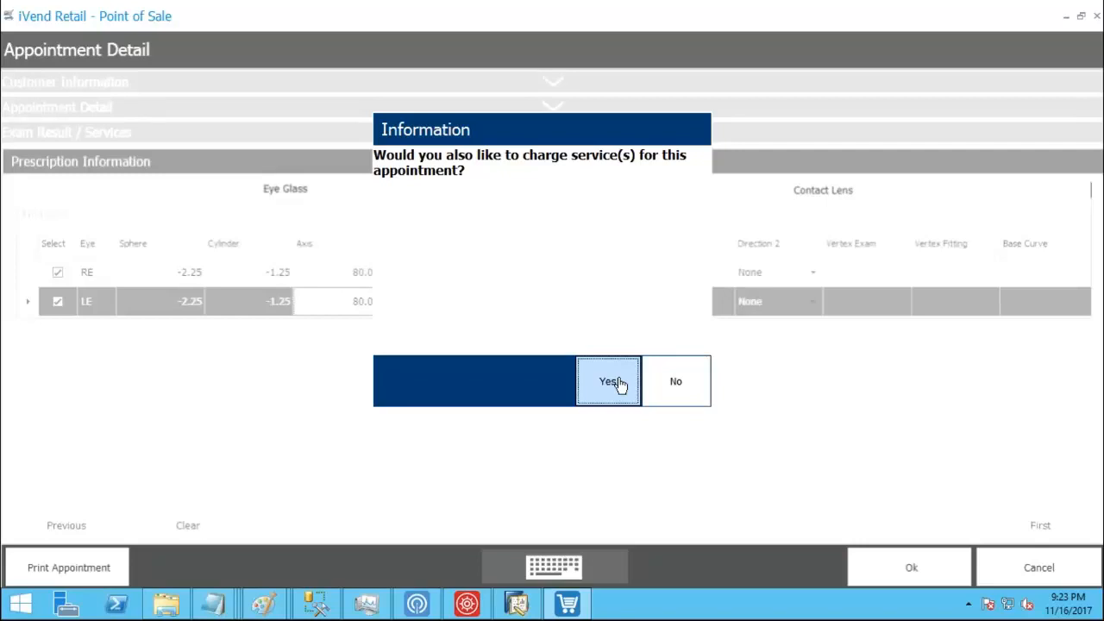
pyautogui.click(612, 382)
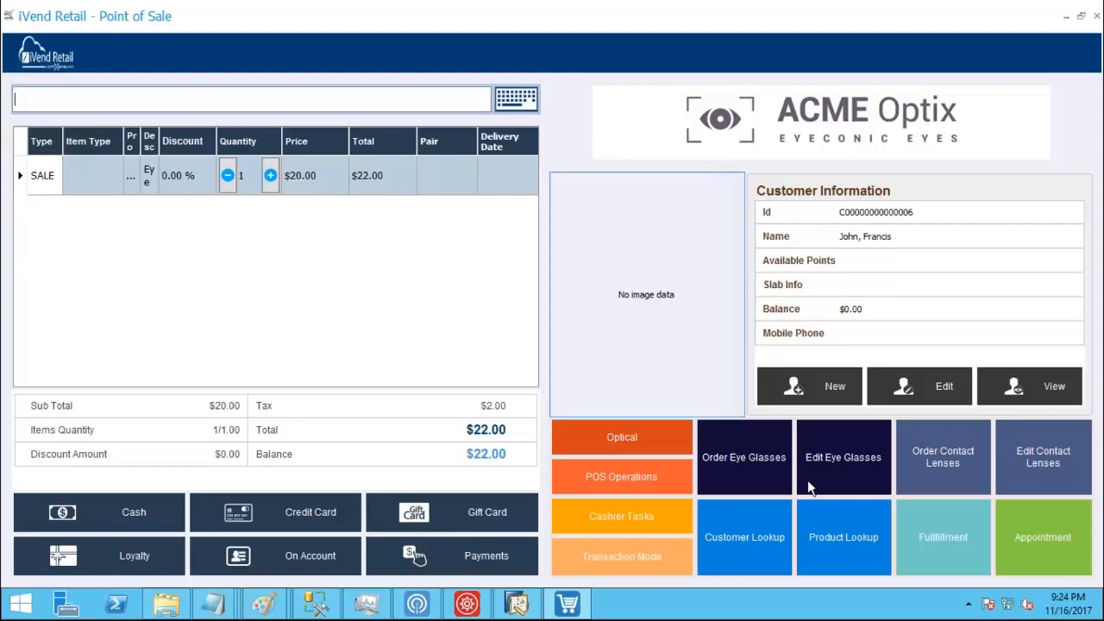
# Step: Start an eye glasses order with the recorded prescription and choose the Tom Ford ME/AV/HO frame (100035014)
pyautogui.click(752, 481)
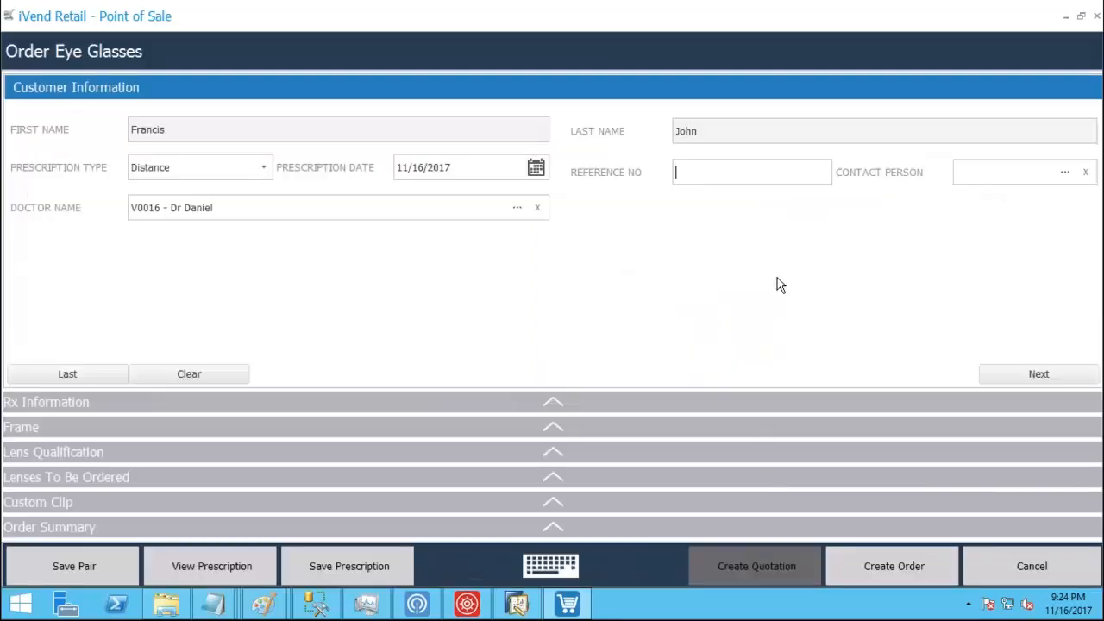
pyautogui.click(1028, 375)
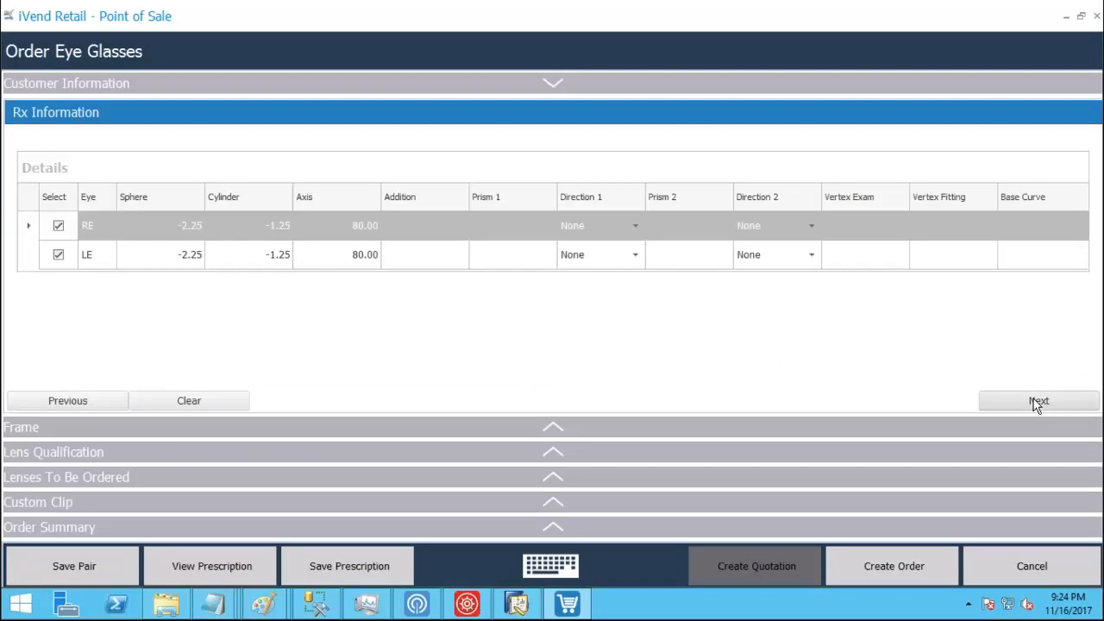
pyautogui.click(1036, 403)
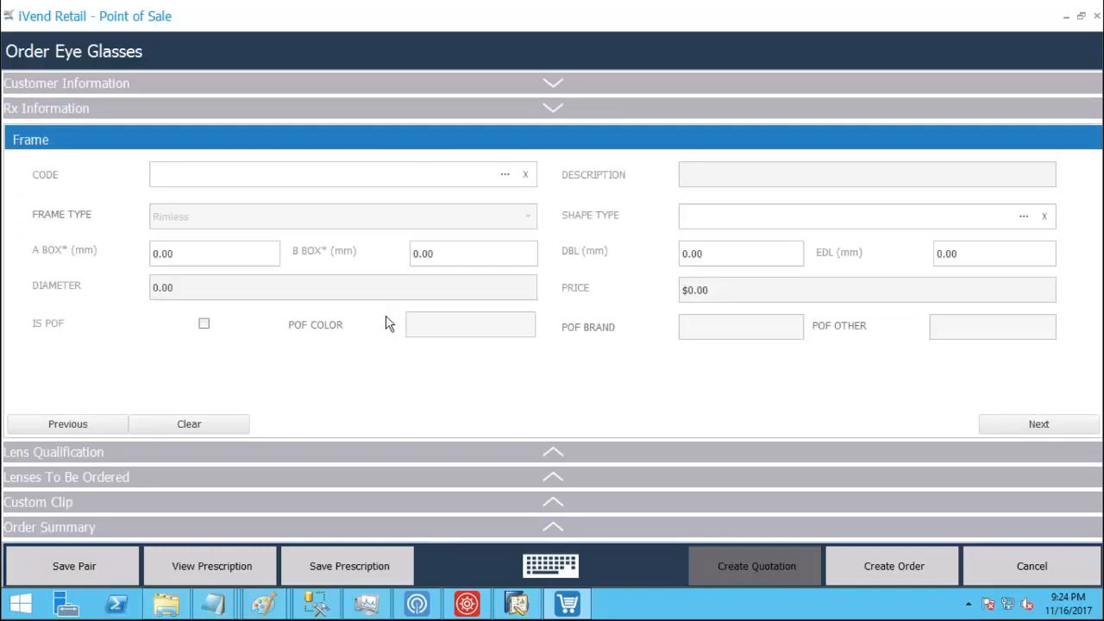
pyautogui.click(507, 175)
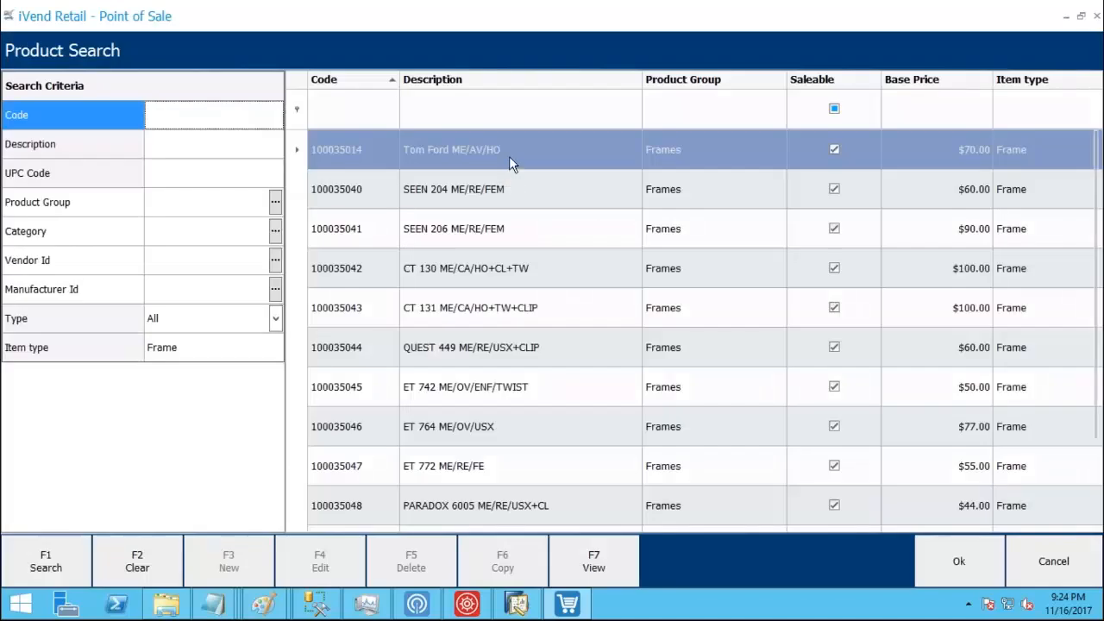
pyautogui.doubleClick(509, 156)
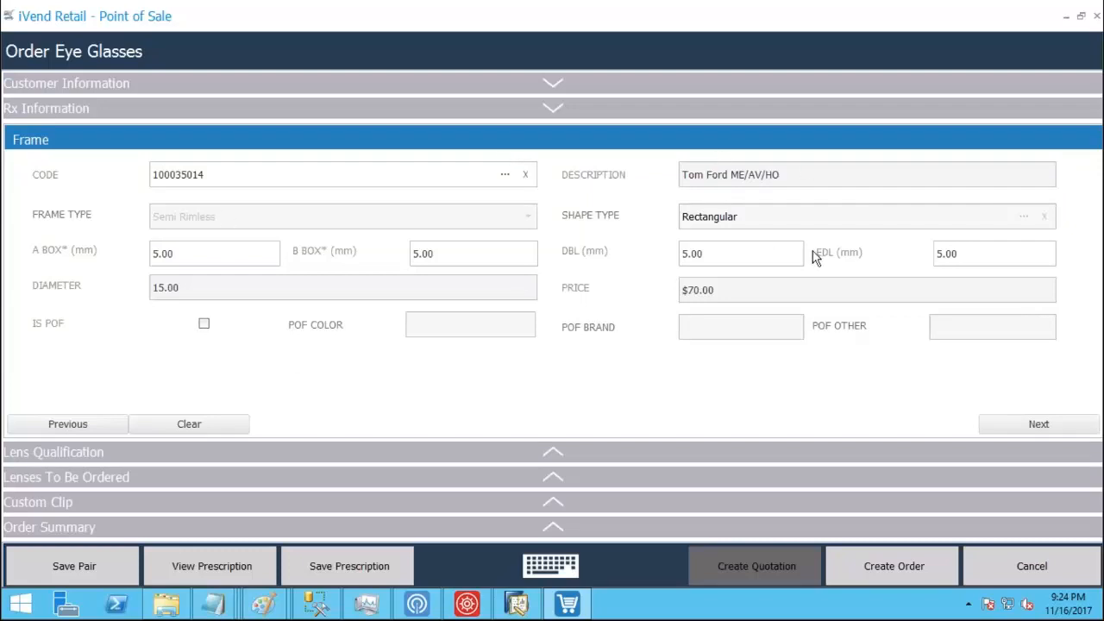
pyautogui.click(1027, 427)
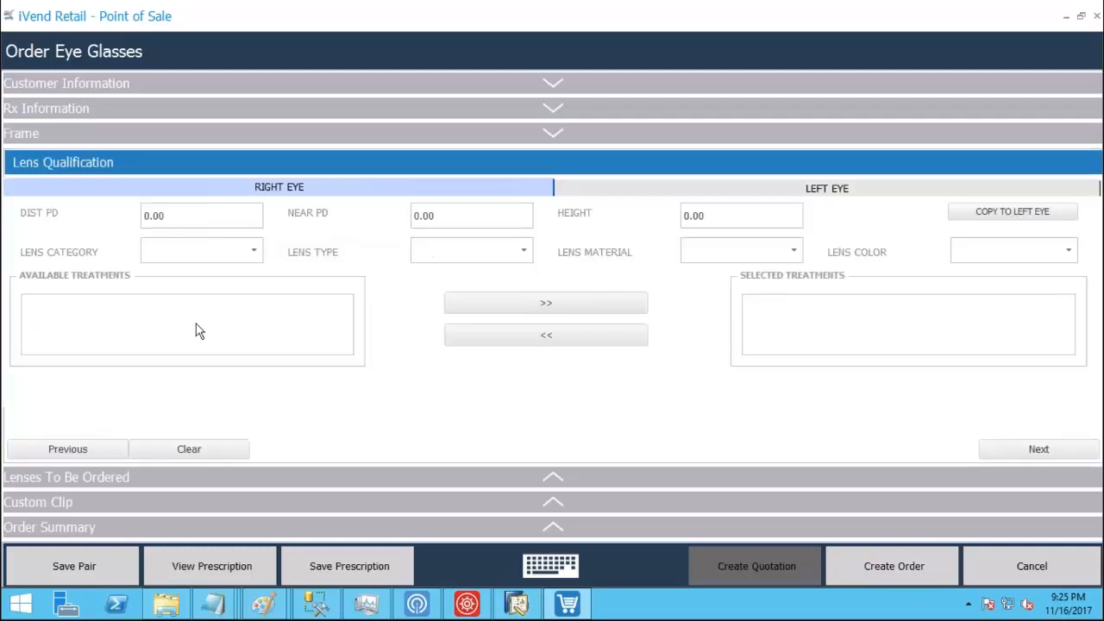
# Step: Set the right eye's distance PD to 4, near PD to 4 and height to 1 in the lens qualification
pyautogui.click(172, 220)
pyautogui.moveTo(173, 220); pyautogui.dragTo(119, 205)
pyautogui.write('4')
pyautogui.press('Tab')
pyautogui.write('4')
pyautogui.press('Tab')
pyautogui.write('1')
# Step: Qualify the right lens as SINGLE VISION, first DIGITAL AVANCE type, PL 1.740 1.740P, CRIZAL EC, with treatment BES PRISME 1.00 A 7.00
pyautogui.click(165, 261)
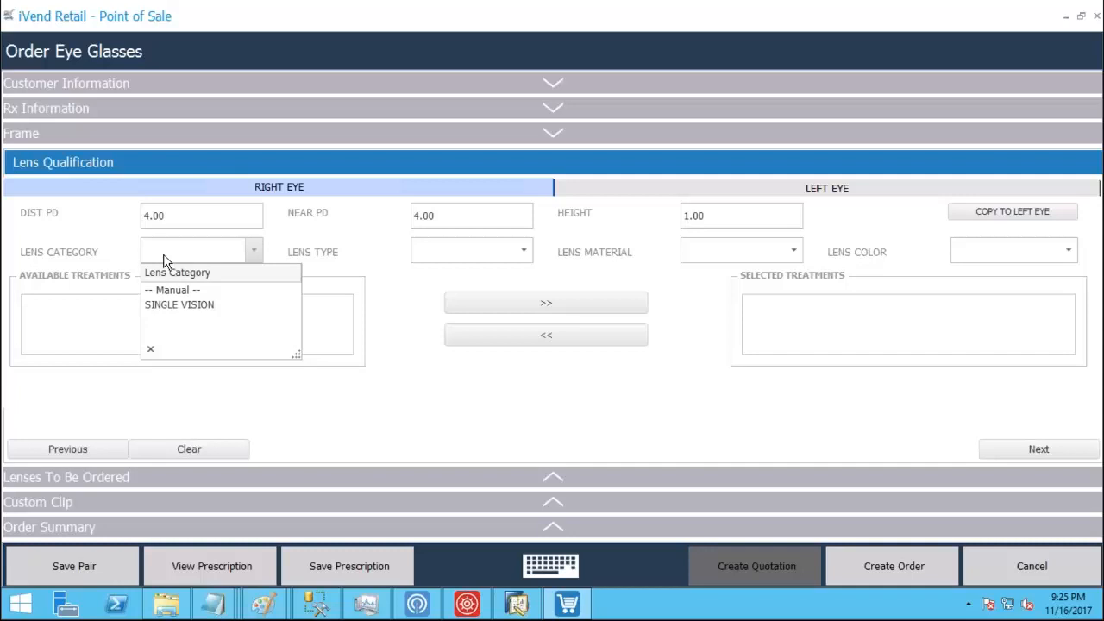
pyautogui.click(184, 305)
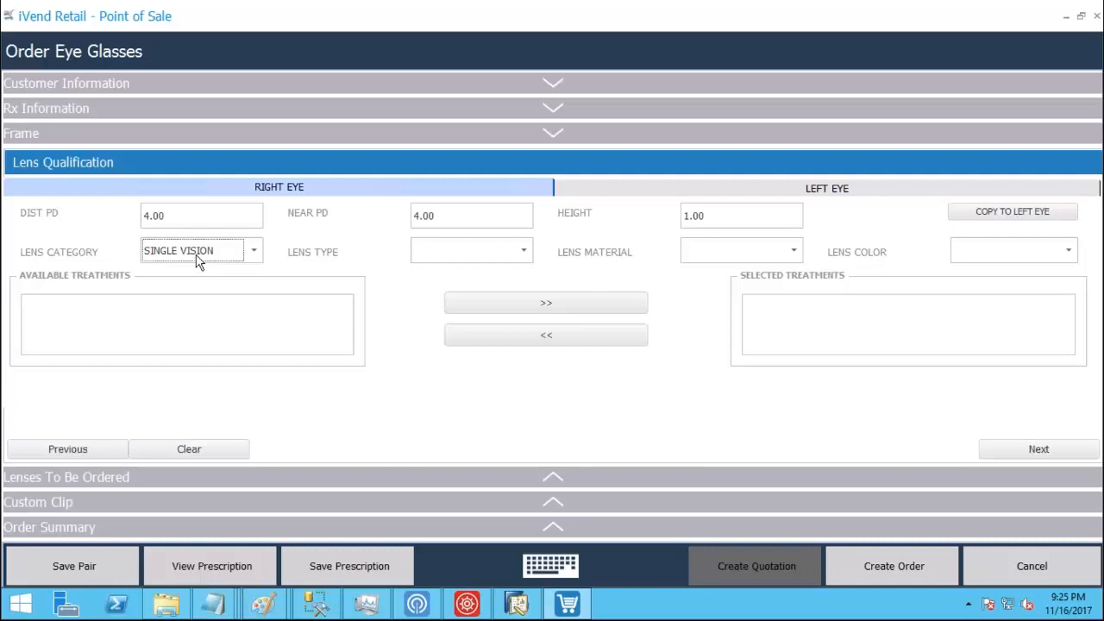
pyautogui.click(523, 252)
pyautogui.click(498, 293)
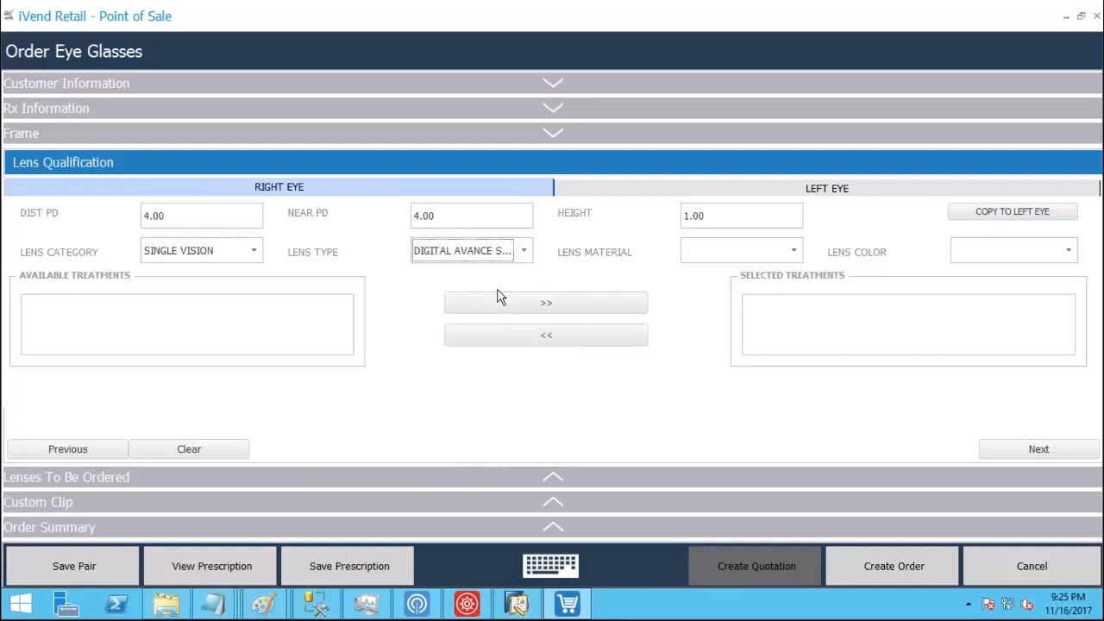
pyautogui.click(701, 261)
pyautogui.click(721, 291)
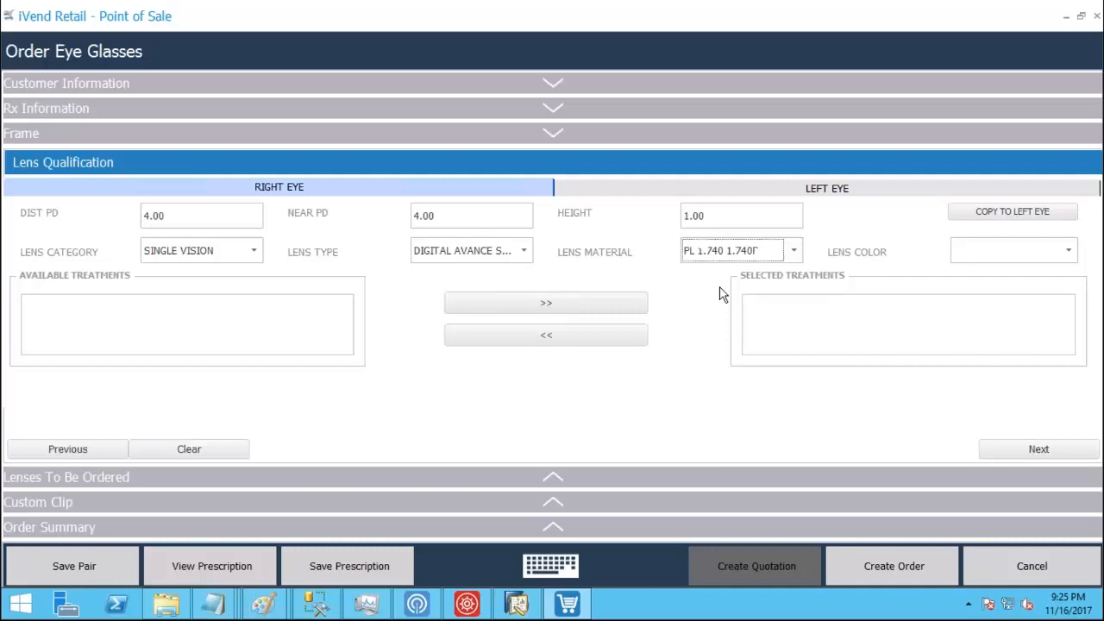
pyautogui.click(1051, 252)
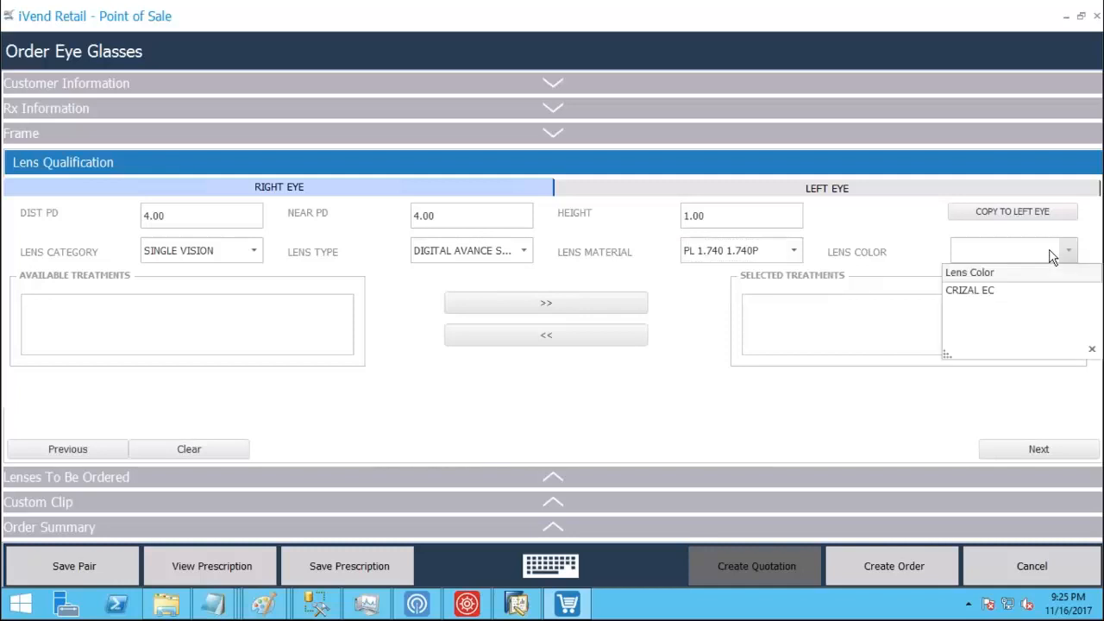
pyautogui.click(1027, 291)
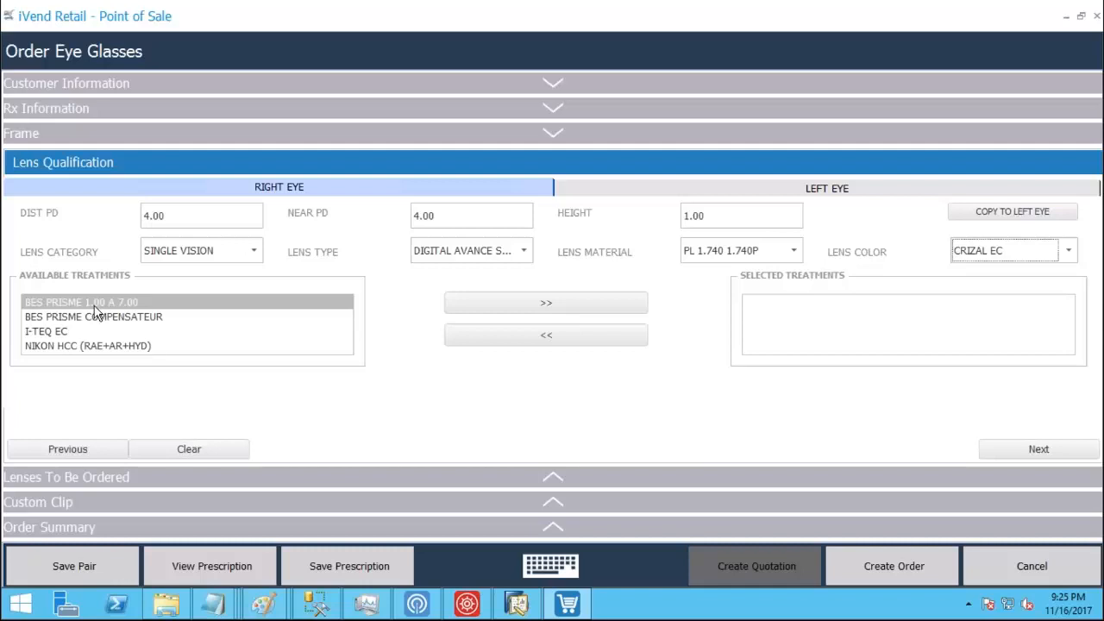
pyautogui.click(448, 300)
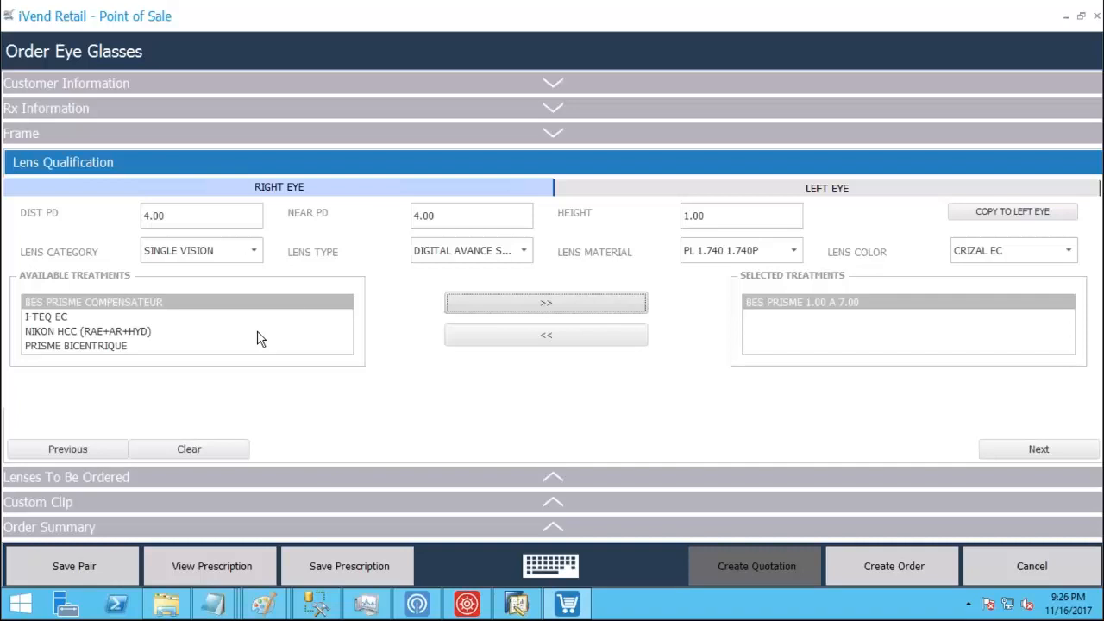
pyautogui.click(487, 303)
# Step: Copy the right eye's lens qualification to the left eye, re-qualifying the left lens, and continue to the lenses to be ordered
pyautogui.click(1037, 450)
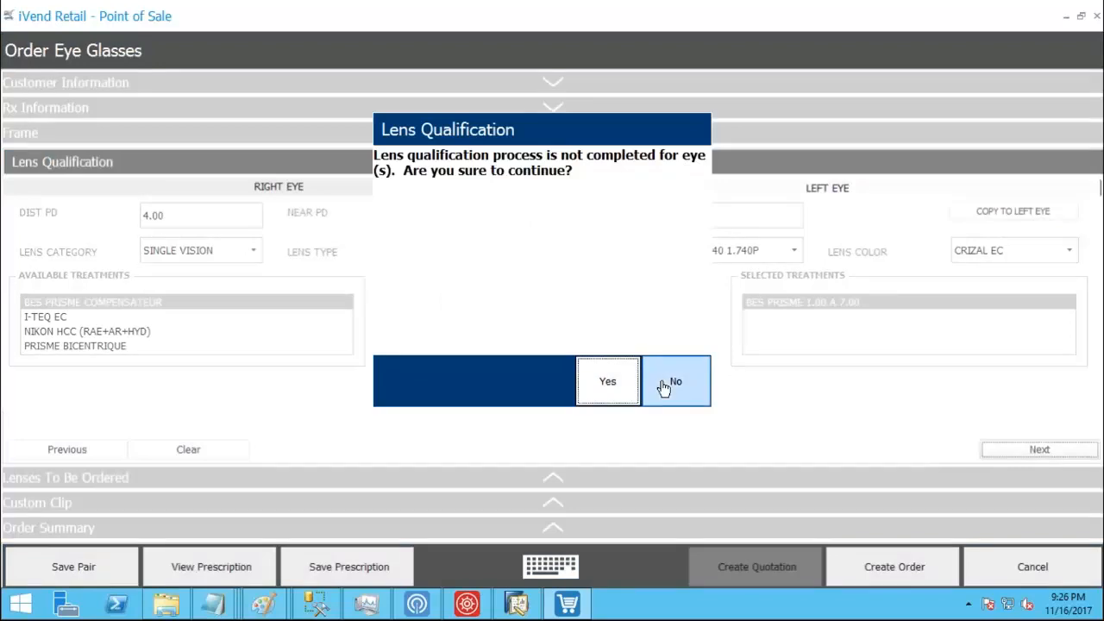
pyautogui.click(665, 385)
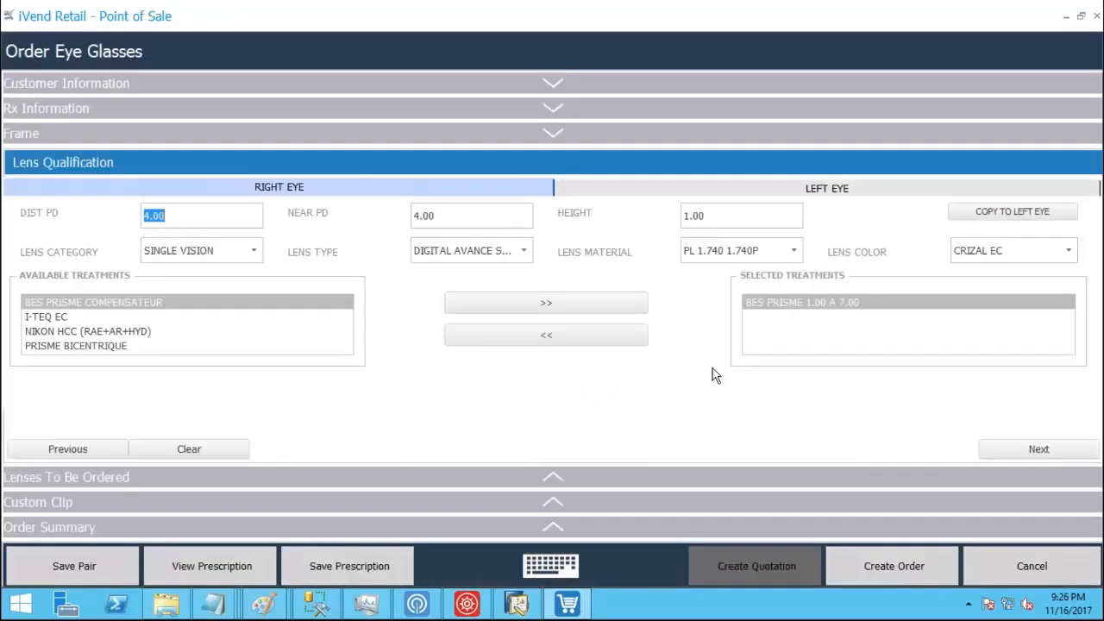
pyautogui.click(977, 216)
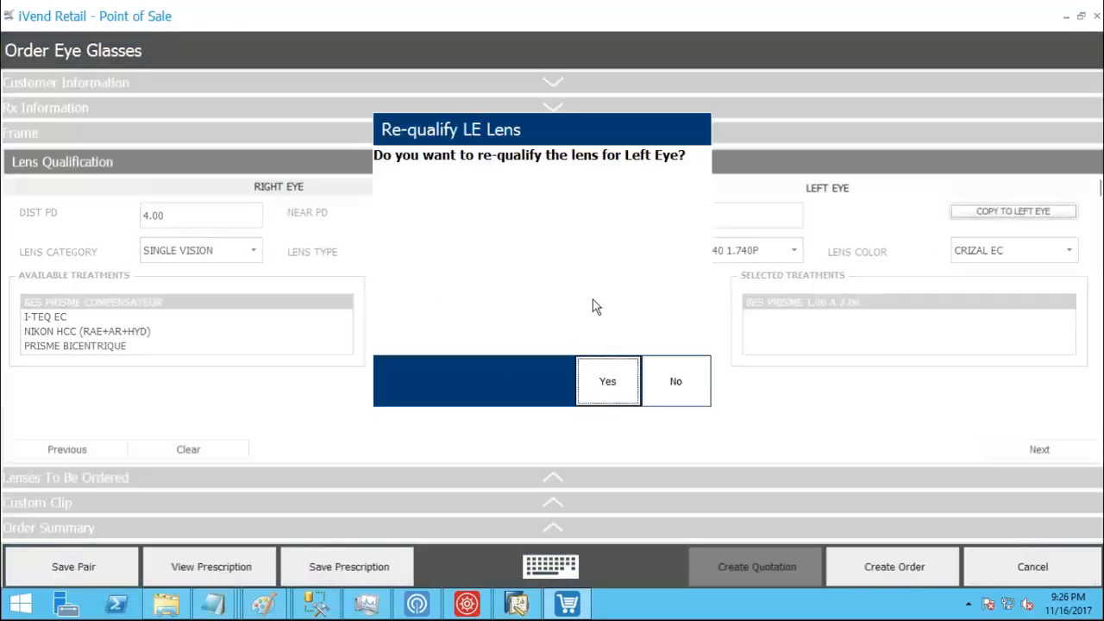
pyautogui.click(604, 382)
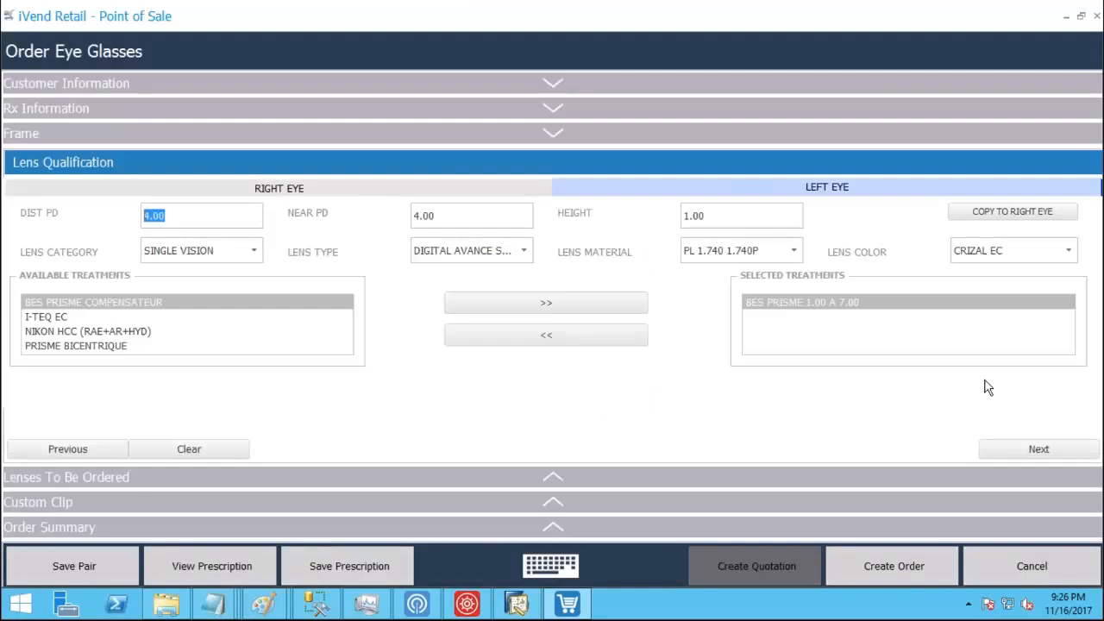
pyautogui.click(1016, 456)
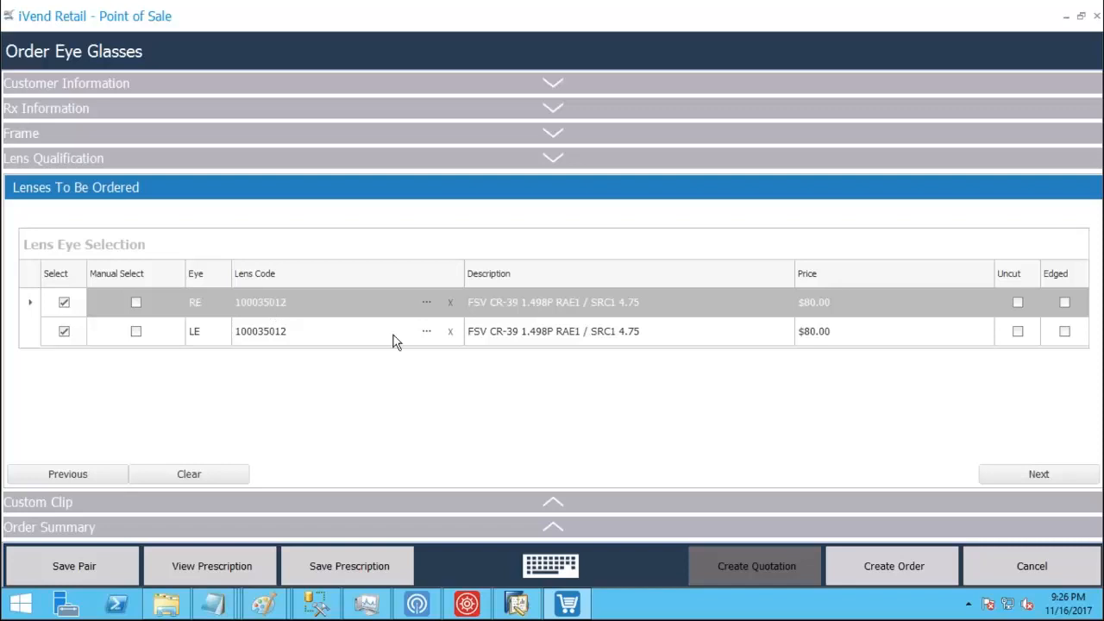
# Step: Accept the proposed lenses for both eyes and continue to the order summary without a custom clip
pyautogui.click(1043, 479)
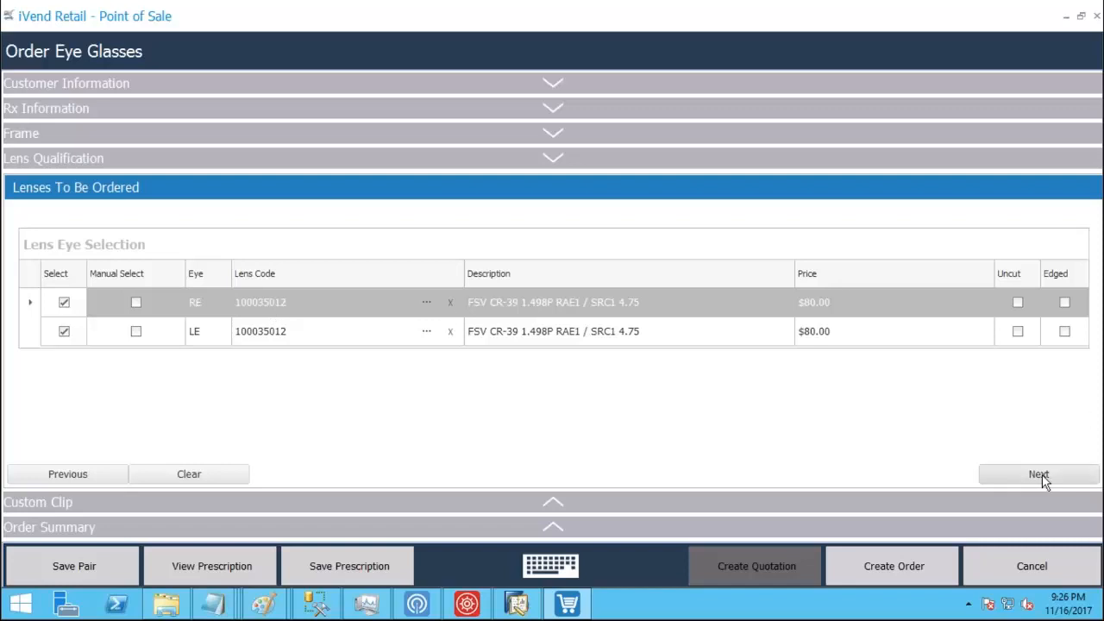
pyautogui.click(1039, 475)
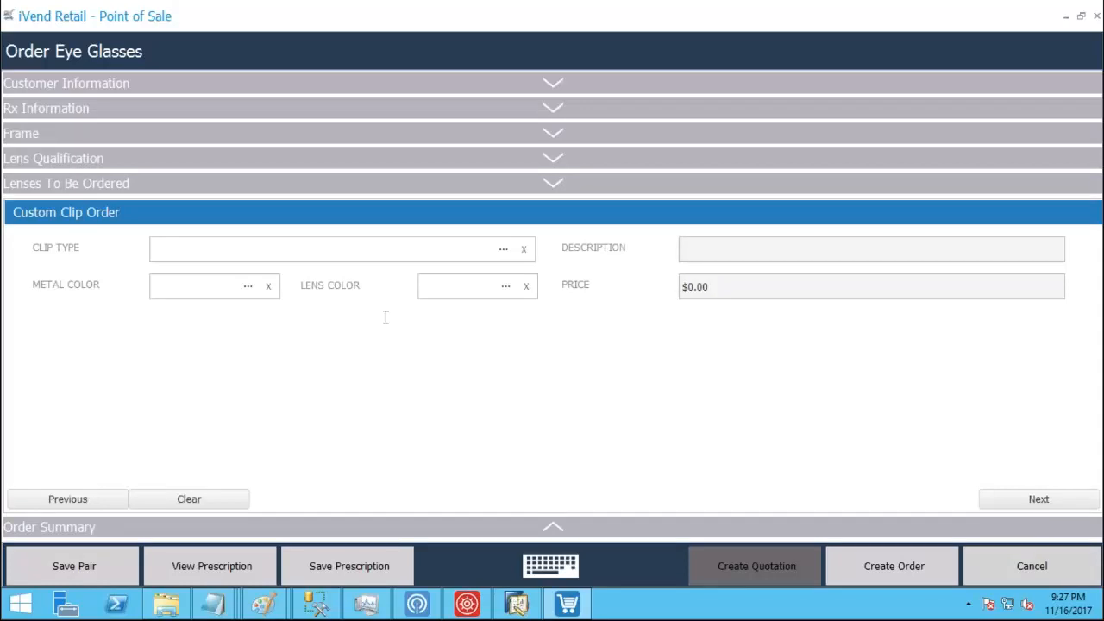
pyautogui.click(1039, 504)
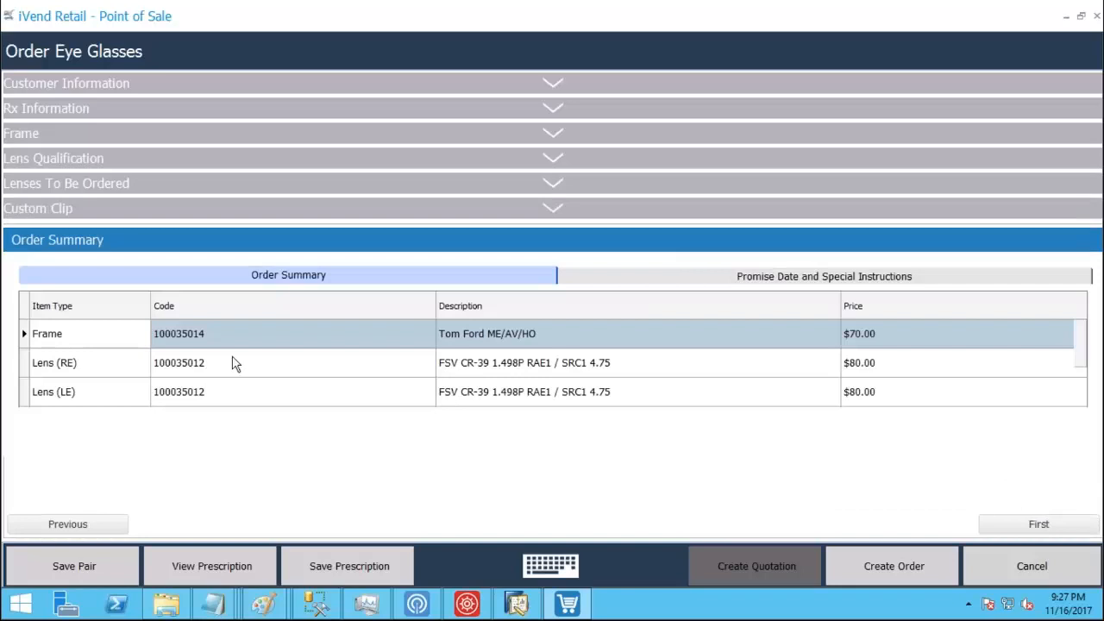
# Step: Review the frame, lens and treatment lines with their prices in the order summary
pyautogui.click(276, 334)
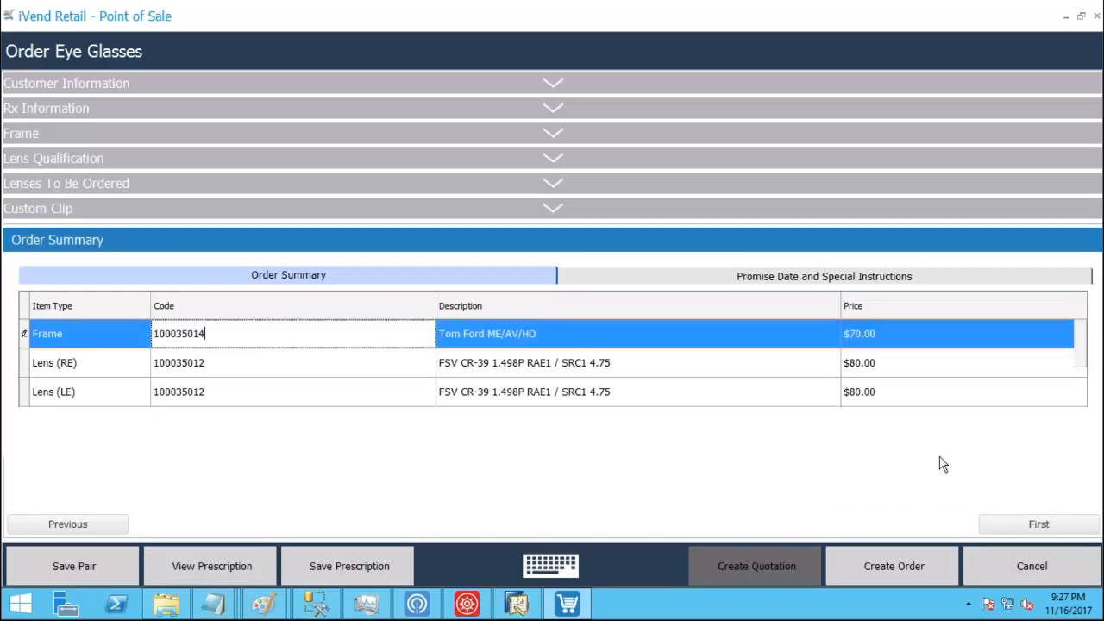
pyautogui.click(1020, 372)
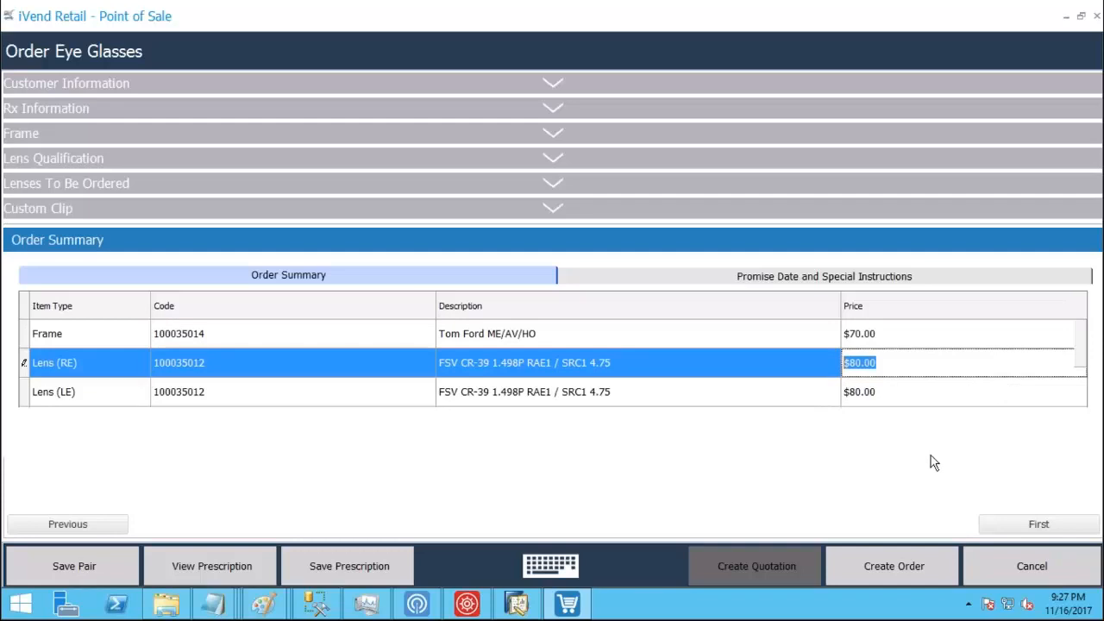
pyautogui.press('Down')
pyautogui.press('Down')
pyautogui.press('Down')
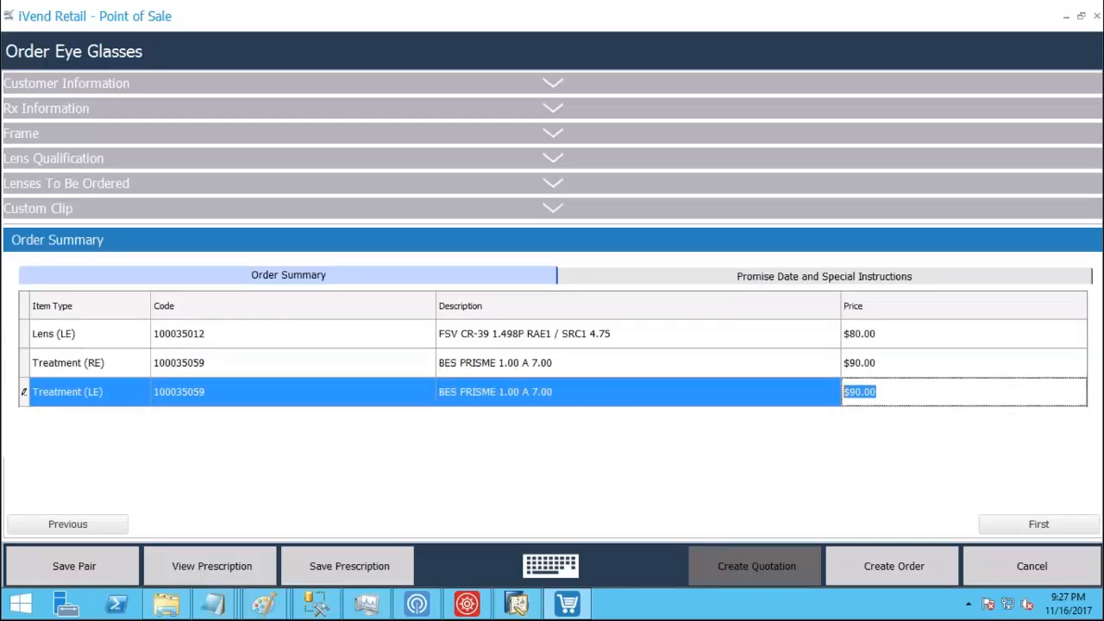
# Step: Set the next visit date to 11/16/2018, keep the promise date of 11/18/2017 and create the eye glasses order
pyautogui.click(826, 279)
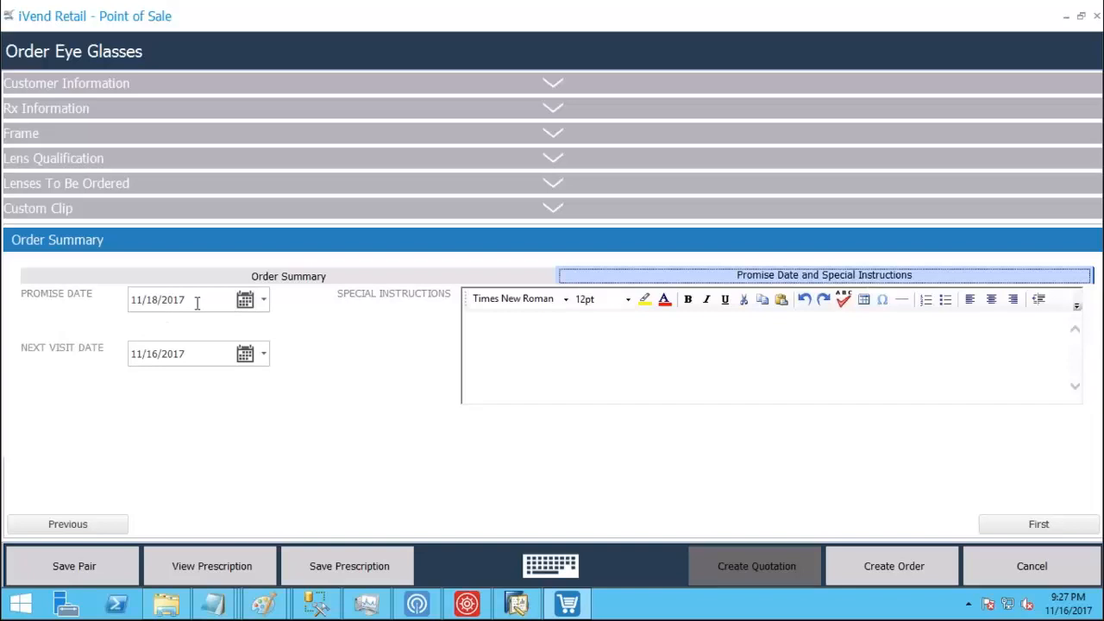
pyautogui.click(246, 301)
pyautogui.click(246, 300)
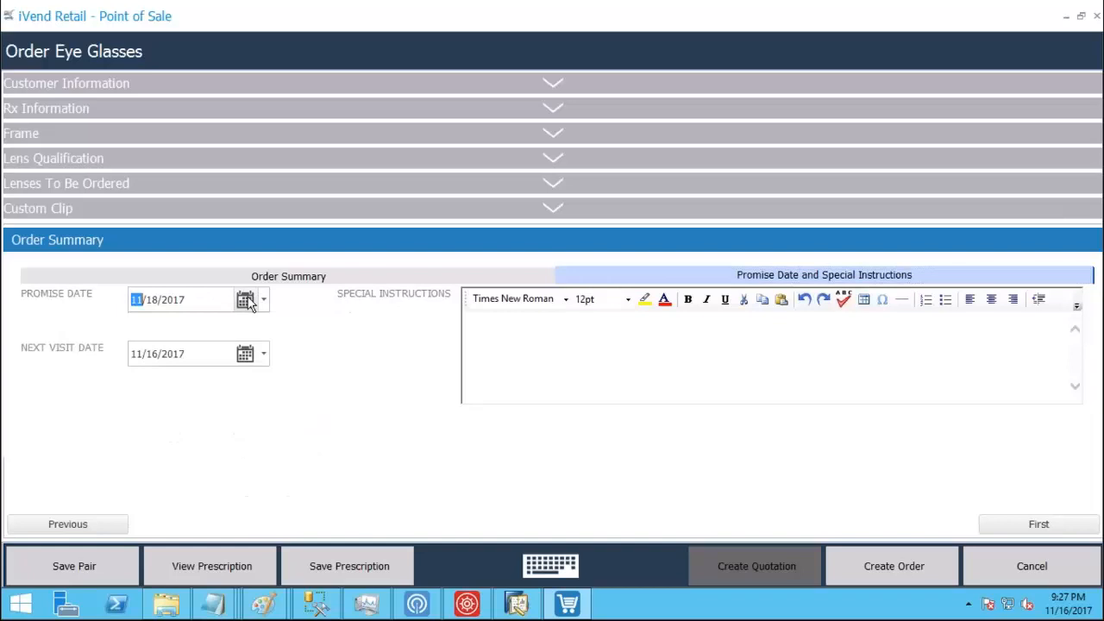
pyautogui.click(185, 361)
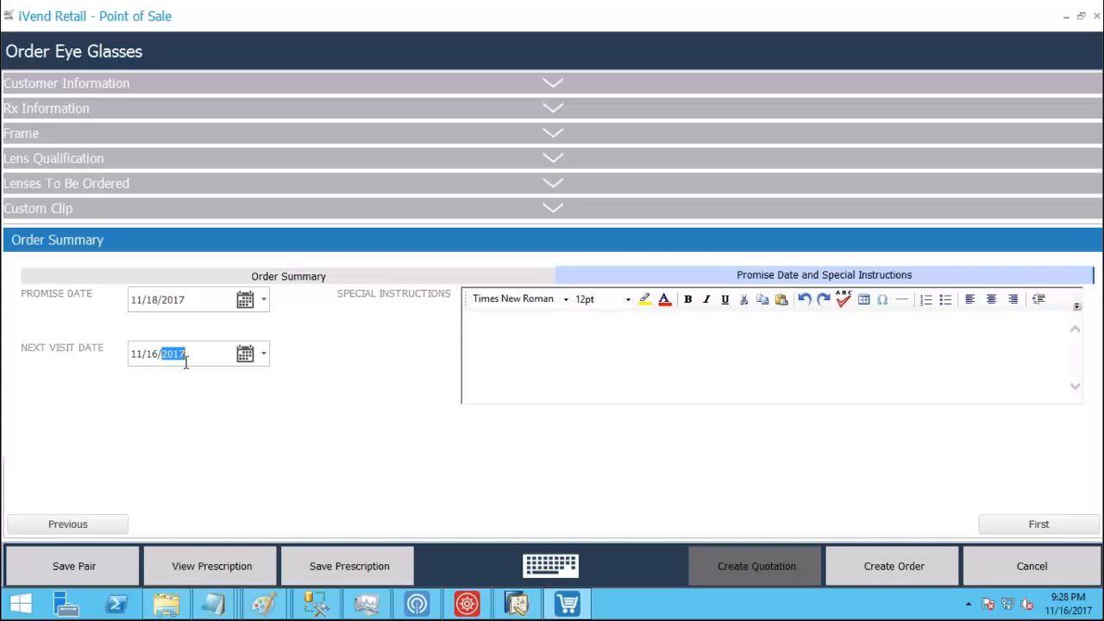
pyautogui.write('2018')
pyautogui.click(472, 332)
pyautogui.click(875, 575)
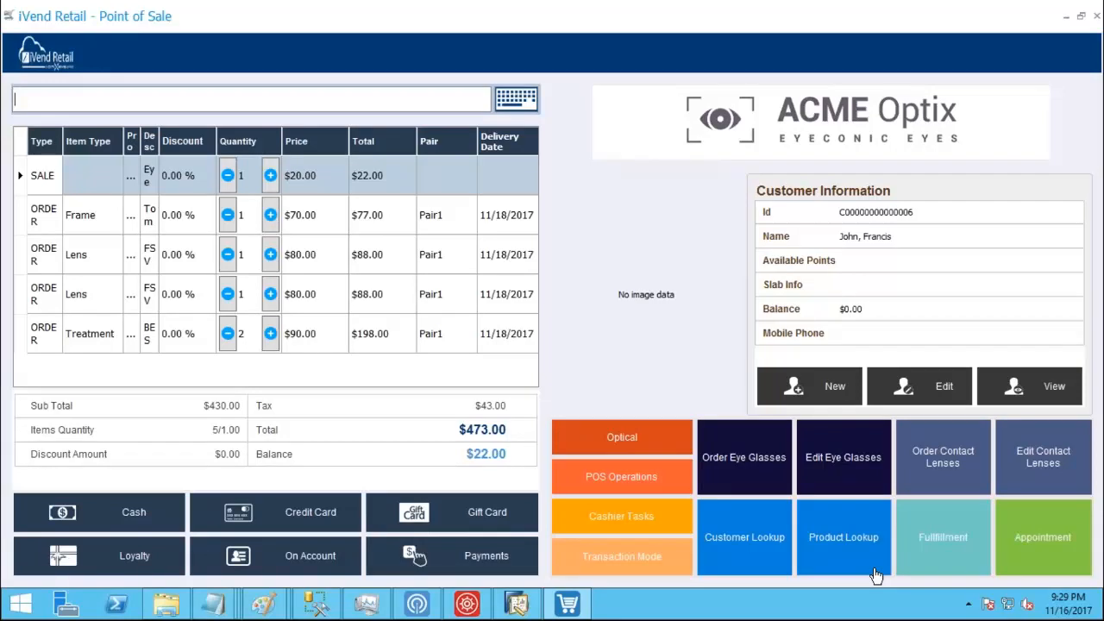
# Step: Accept the $451.00 special order account payment and settle the full $473.00 of the transaction in cash
pyautogui.click(470, 564)
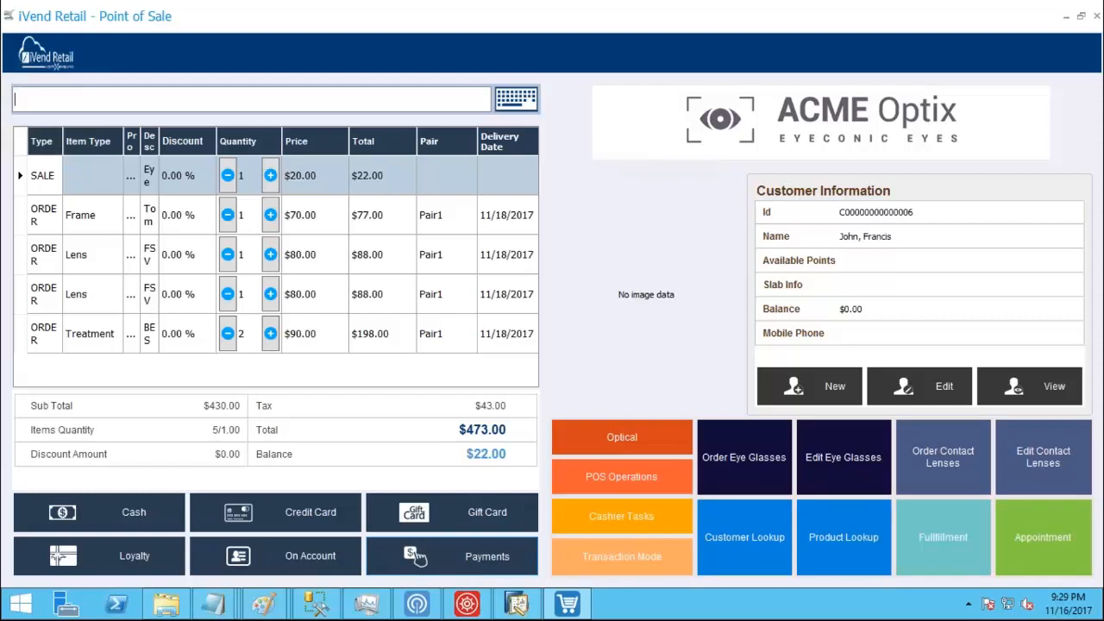
pyautogui.click(608, 380)
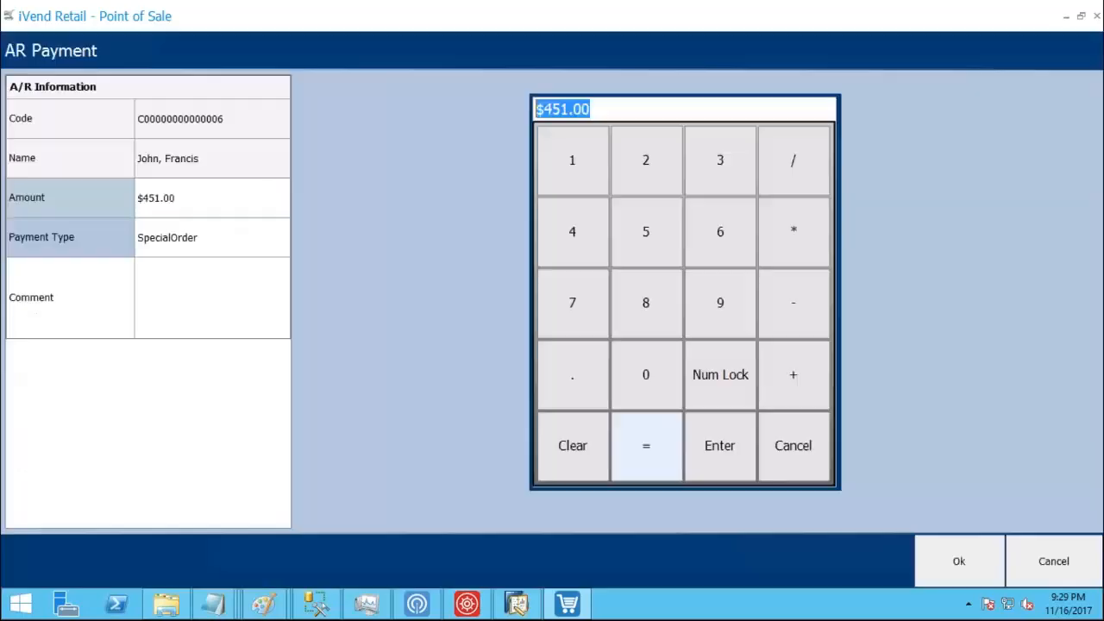
pyautogui.click(977, 574)
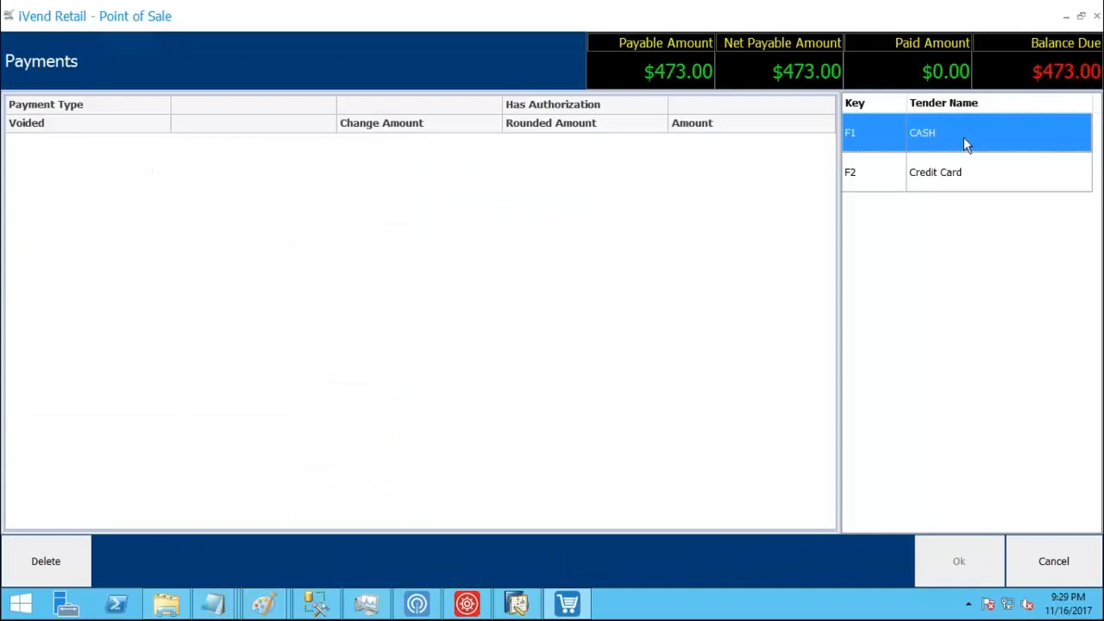
pyautogui.click(963, 137)
pyautogui.click(948, 565)
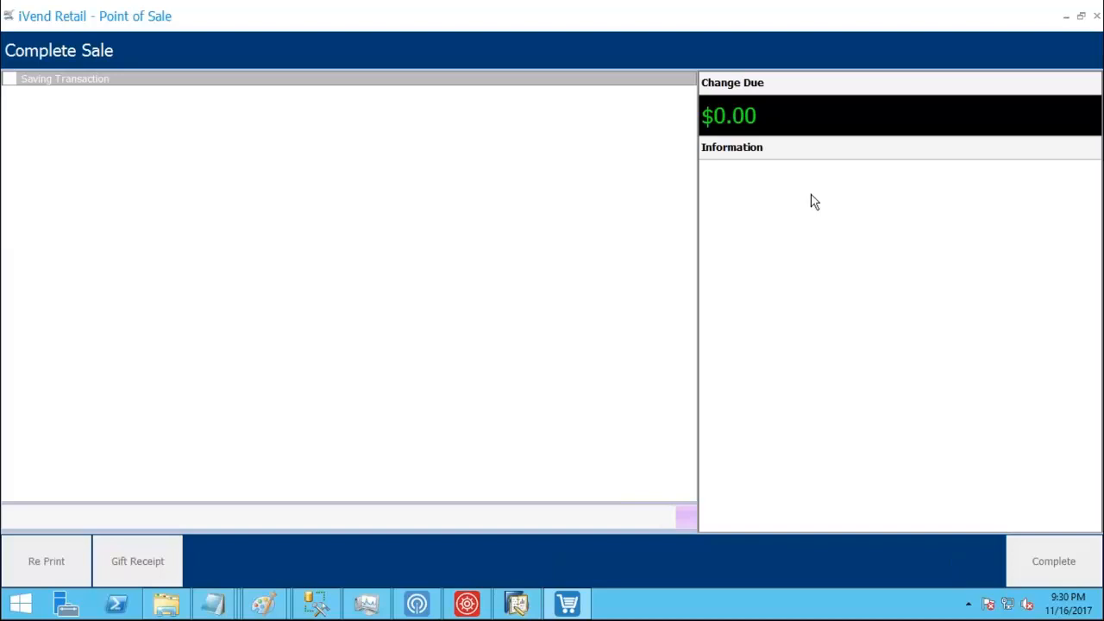
# Step: Print the receipt through Microsoft XPS Document Writer as EG-1.oxps, dismiss the further print output and complete the sale
pyautogui.click(501, 222)
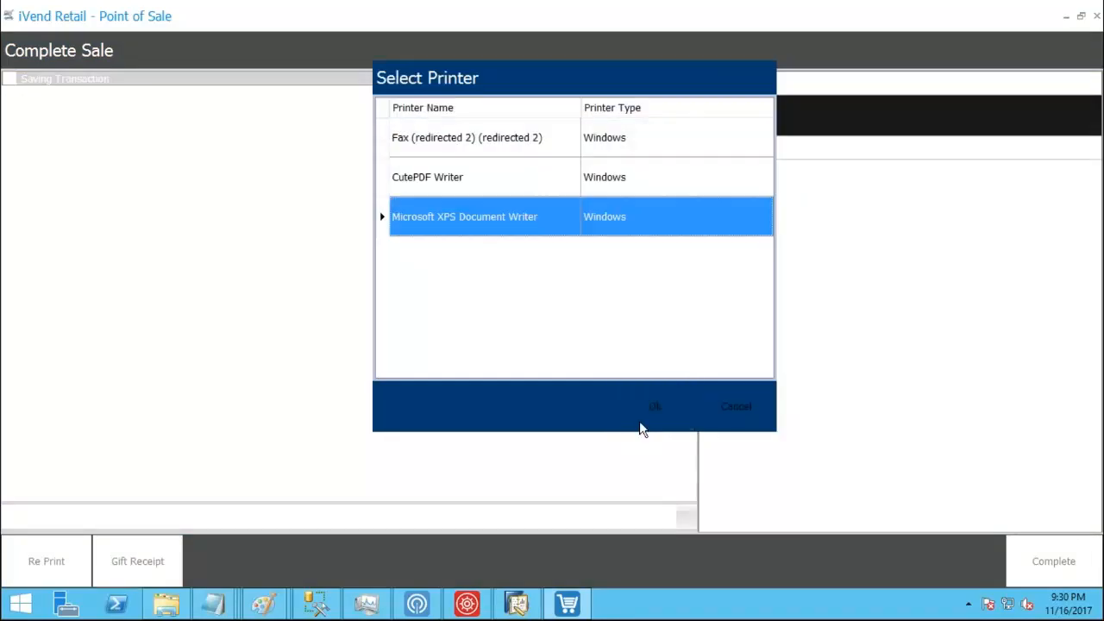
pyautogui.click(646, 421)
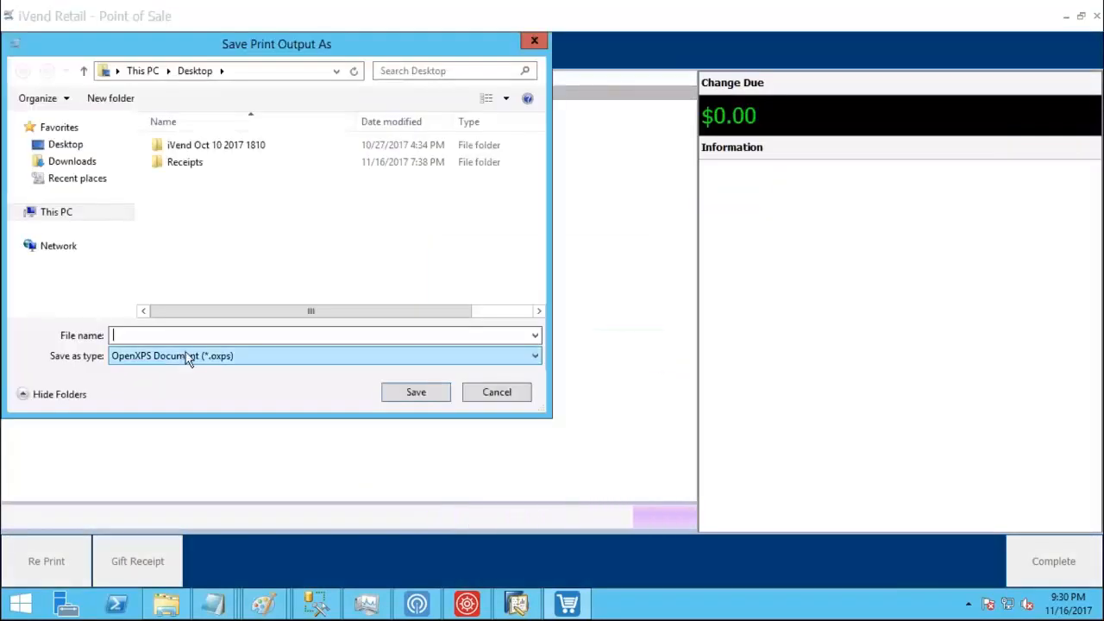
pyautogui.click(504, 392)
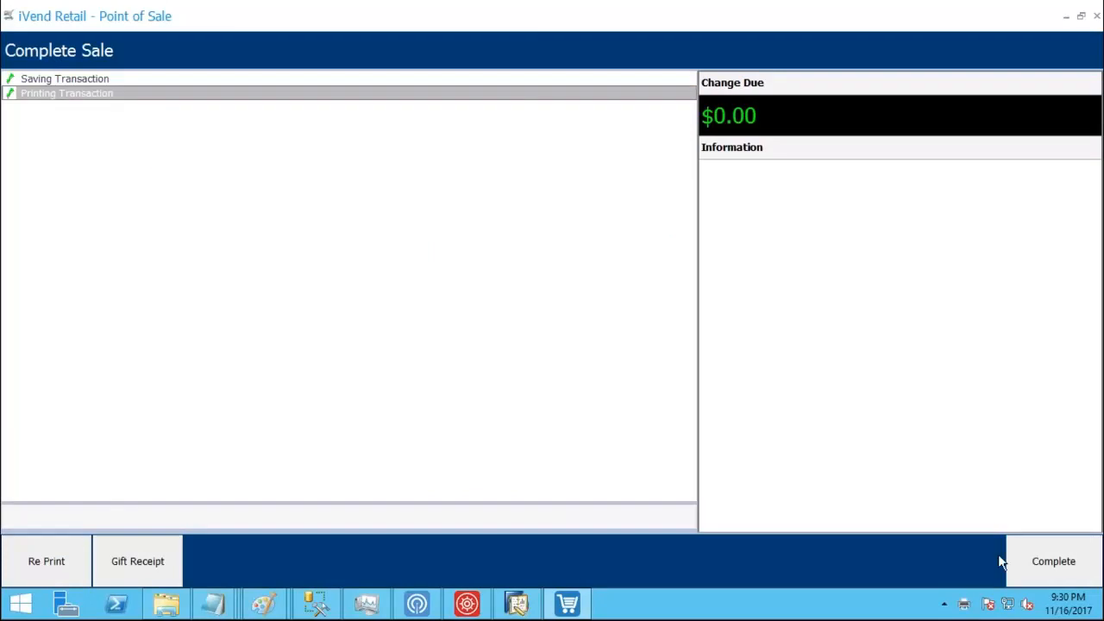
pyautogui.click(1042, 571)
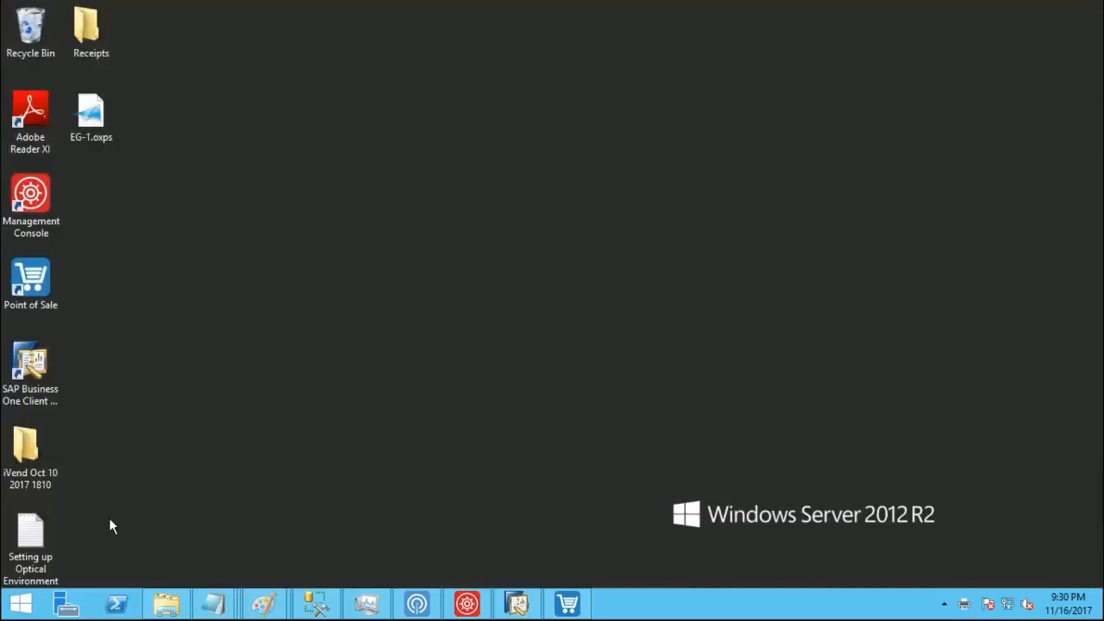
# Step: Open the printed receipt EG-1.oxps from the desktop and review its sale items, order items, account payment and totals
pyautogui.doubleClick(91, 112)
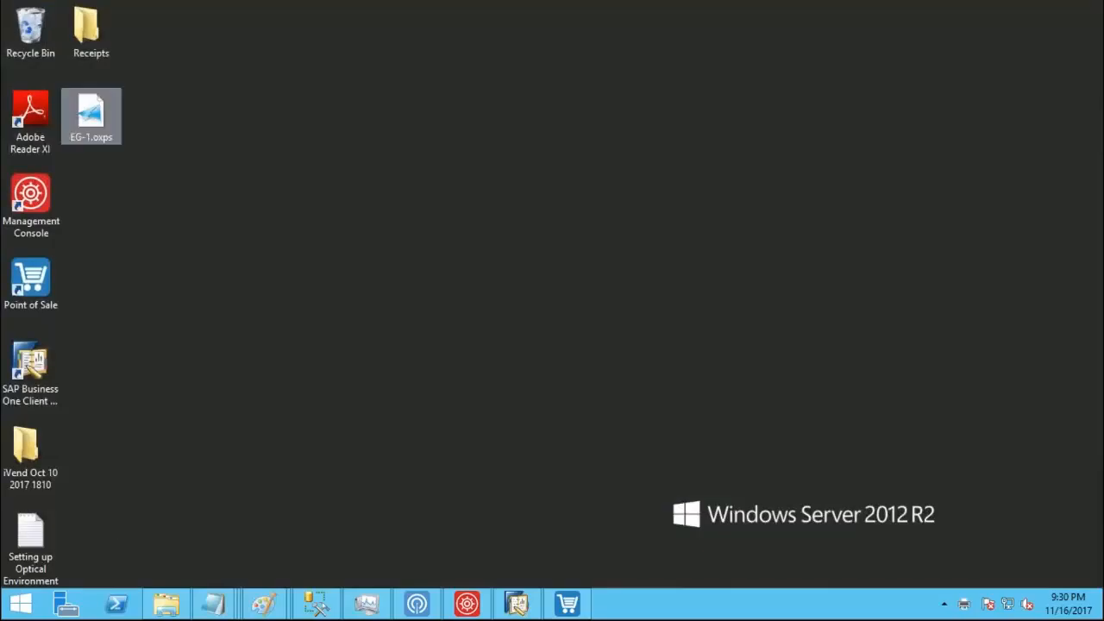
pyautogui.scroll(-2, 397, 187)
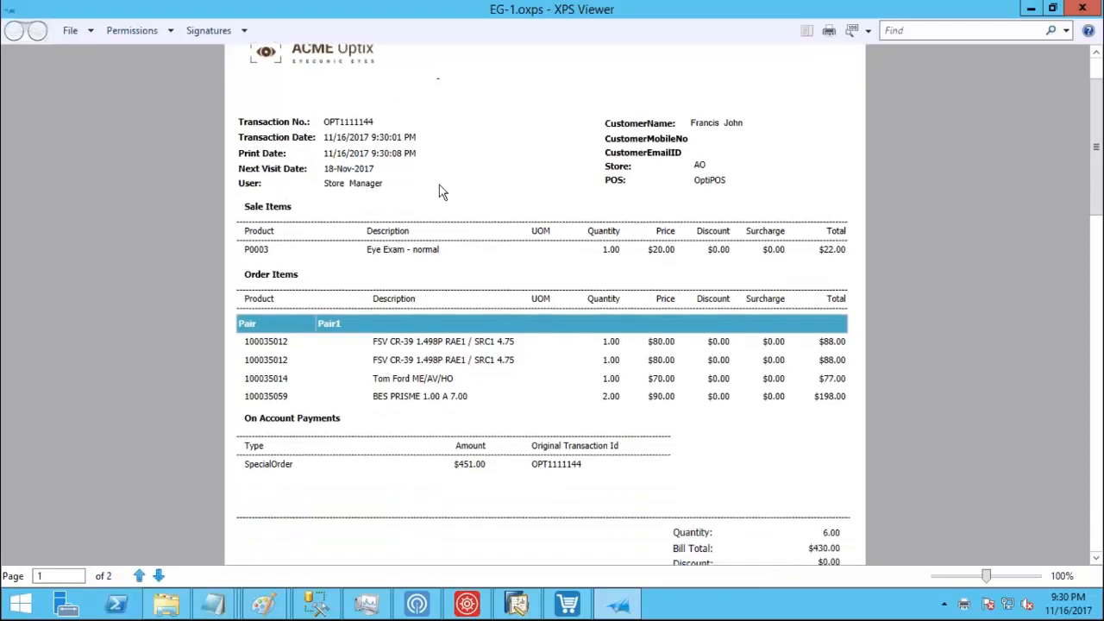
pyautogui.scroll(-2, 412, 242)
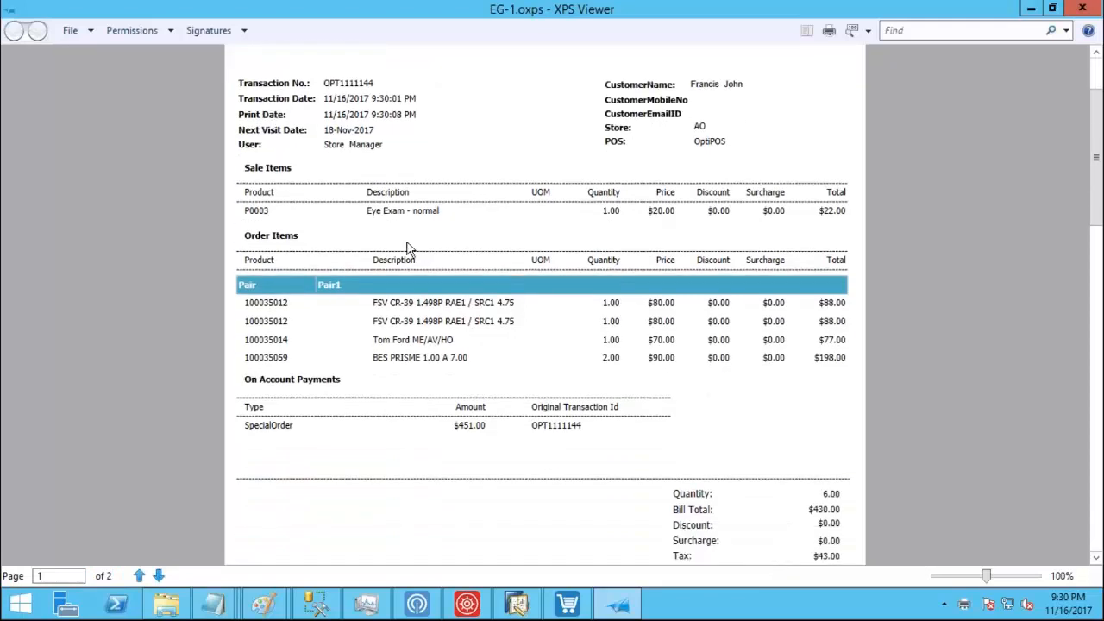
pyautogui.scroll(-6, 776, 406)
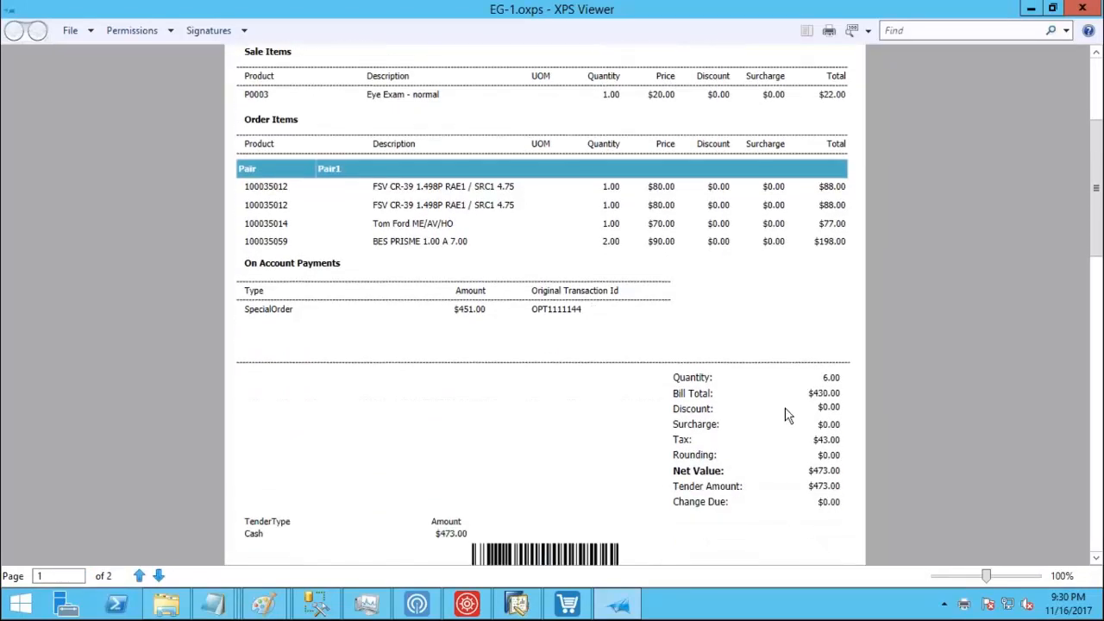
pyautogui.scroll(-2, 771, 403)
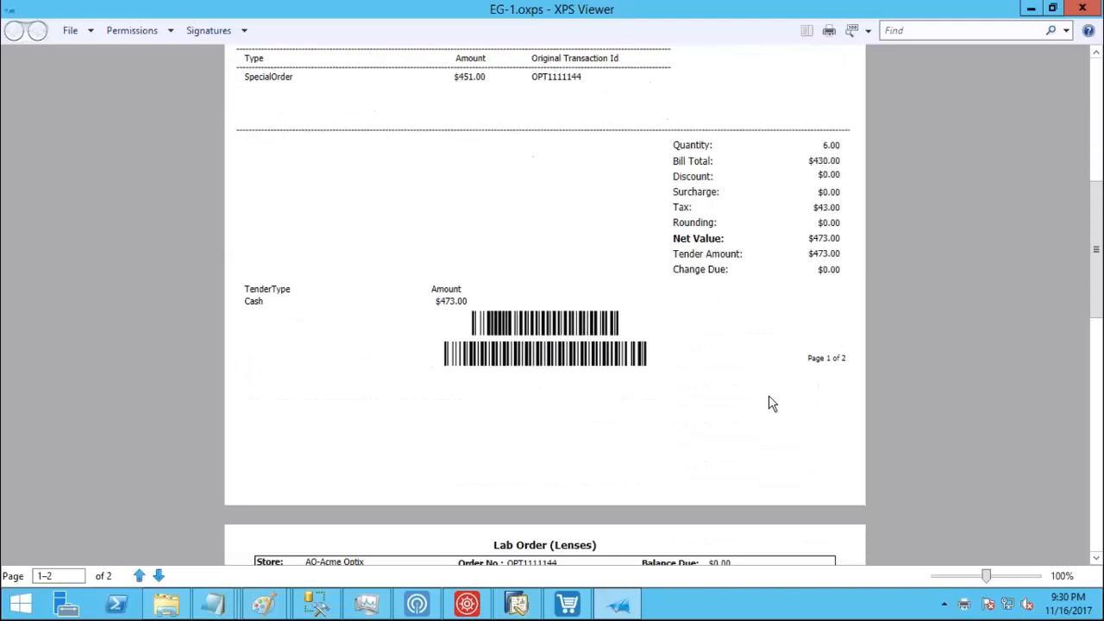
# Step: Examine the Lab Order (Lenses) page of the printout for the frame, prescription, lens and treatment details
pyautogui.scroll(-5, 772, 403)
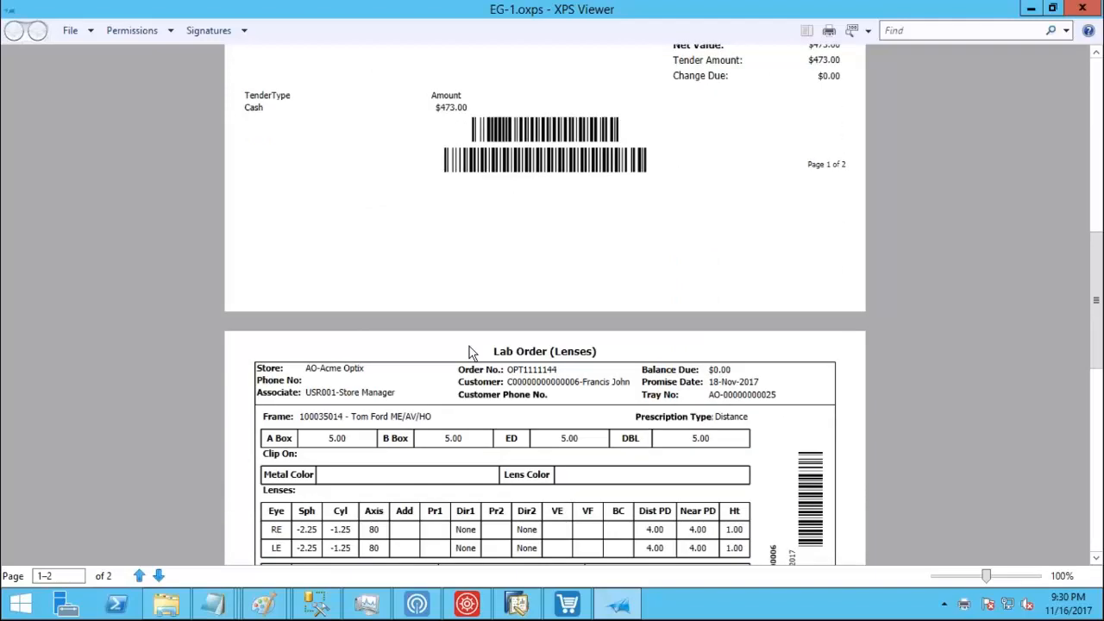
pyautogui.scroll(-1, 469, 351)
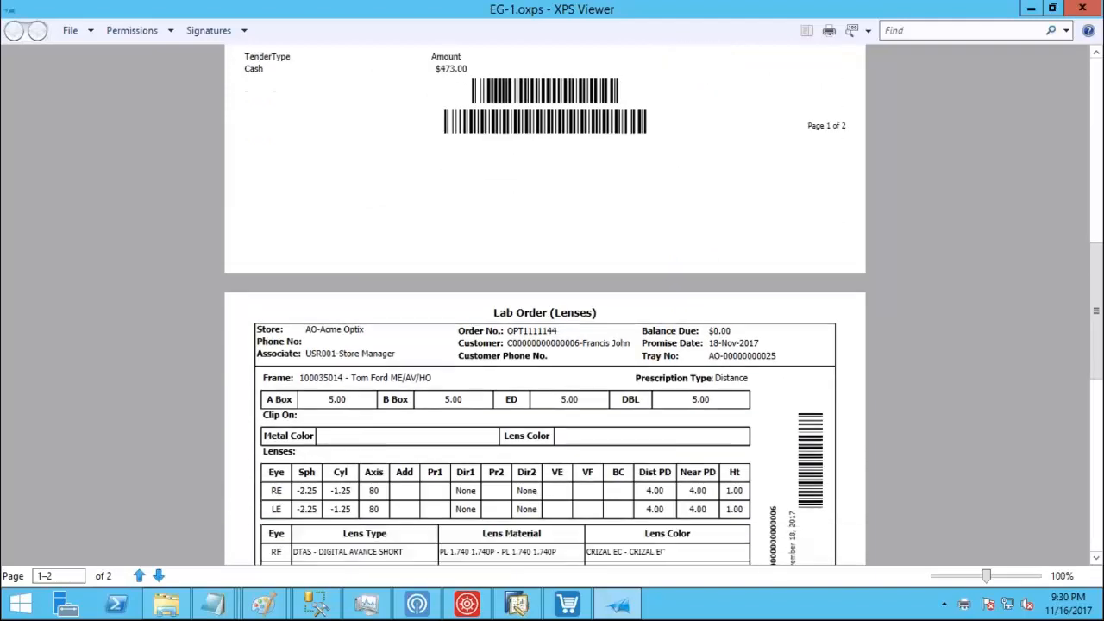
pyautogui.scroll(-2, 476, 355)
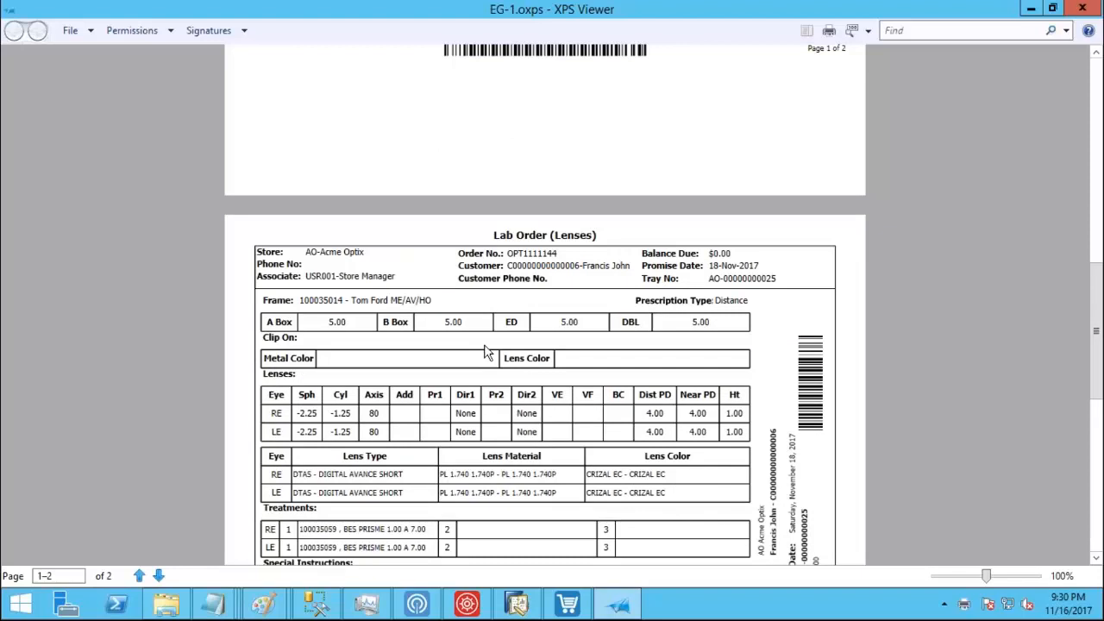
pyautogui.scroll(-2, 524, 364)
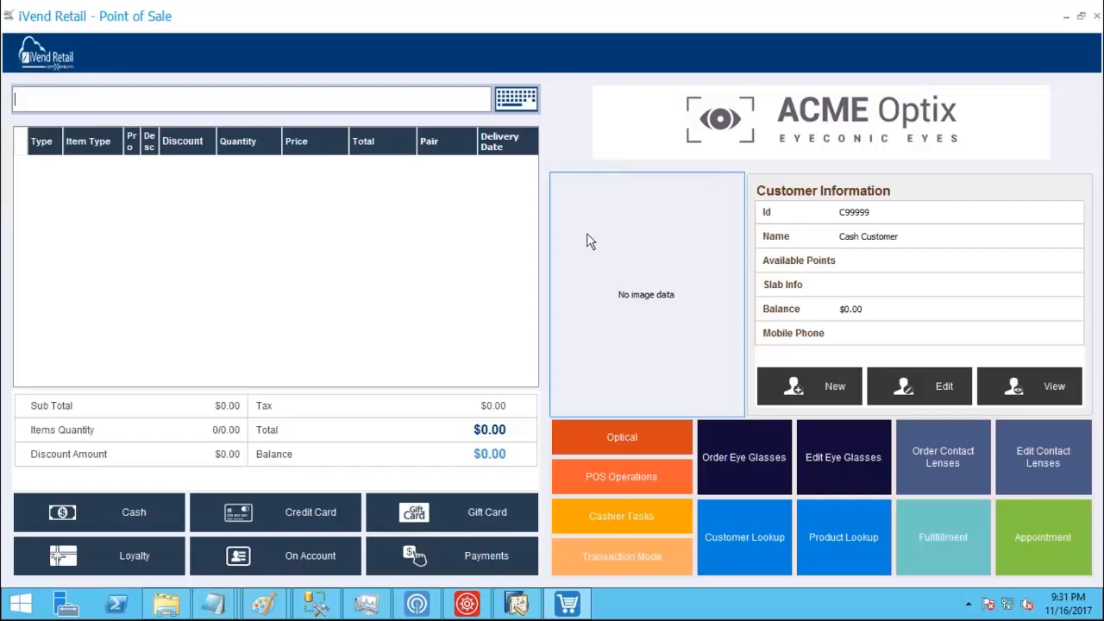
# Step: Switch to SAP Business One and display the most recent sales order under Sales - A/R
pyautogui.click(517, 605)
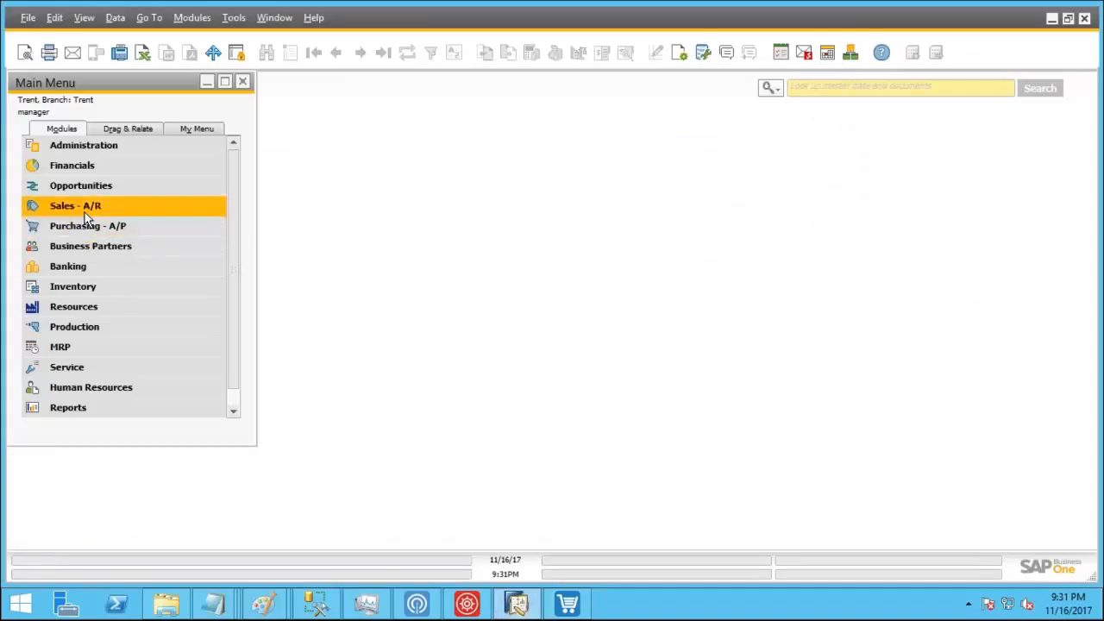
pyautogui.click(86, 207)
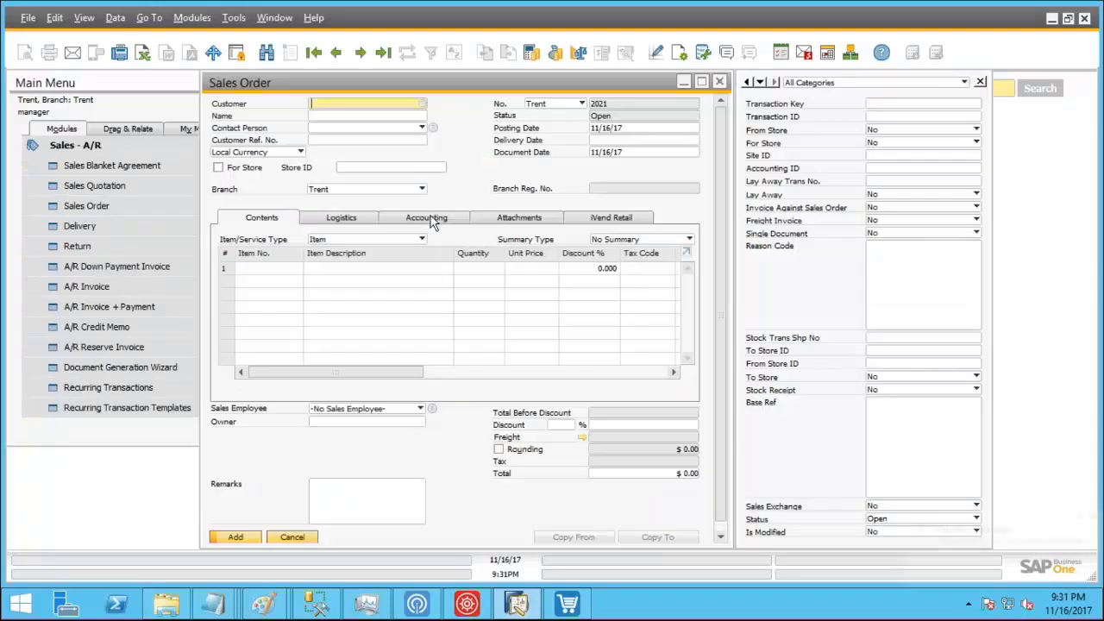
pyautogui.click(382, 53)
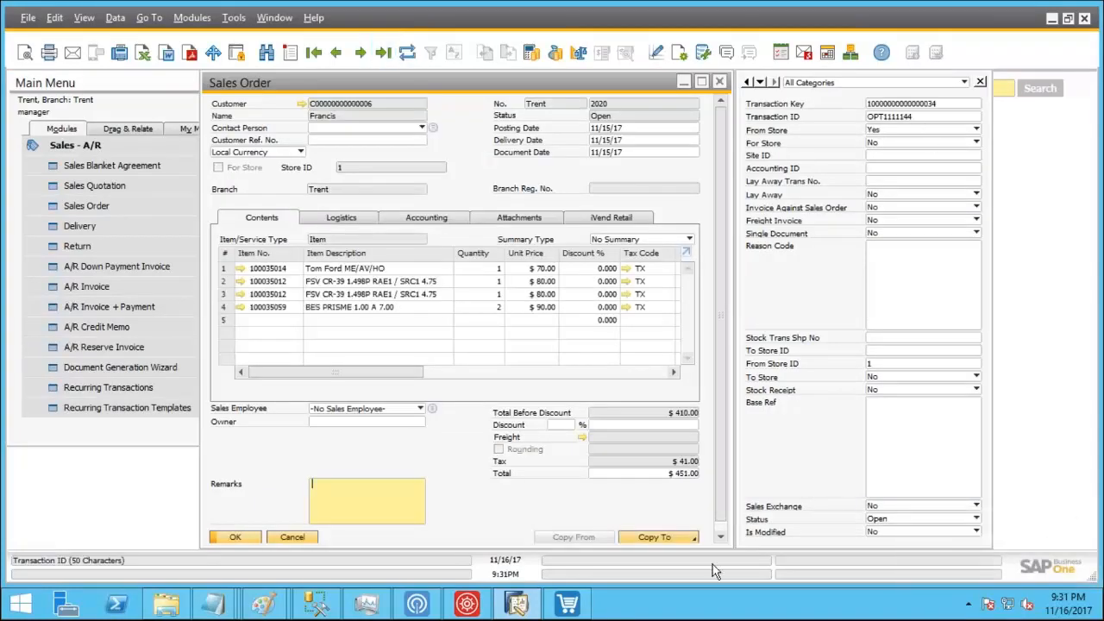
# Step: Compare the transaction number on the printed receipt with the Transaction ID of the SAP Business One sales order
pyautogui.moveTo(373, 199); pyautogui.dragTo(325, 201)
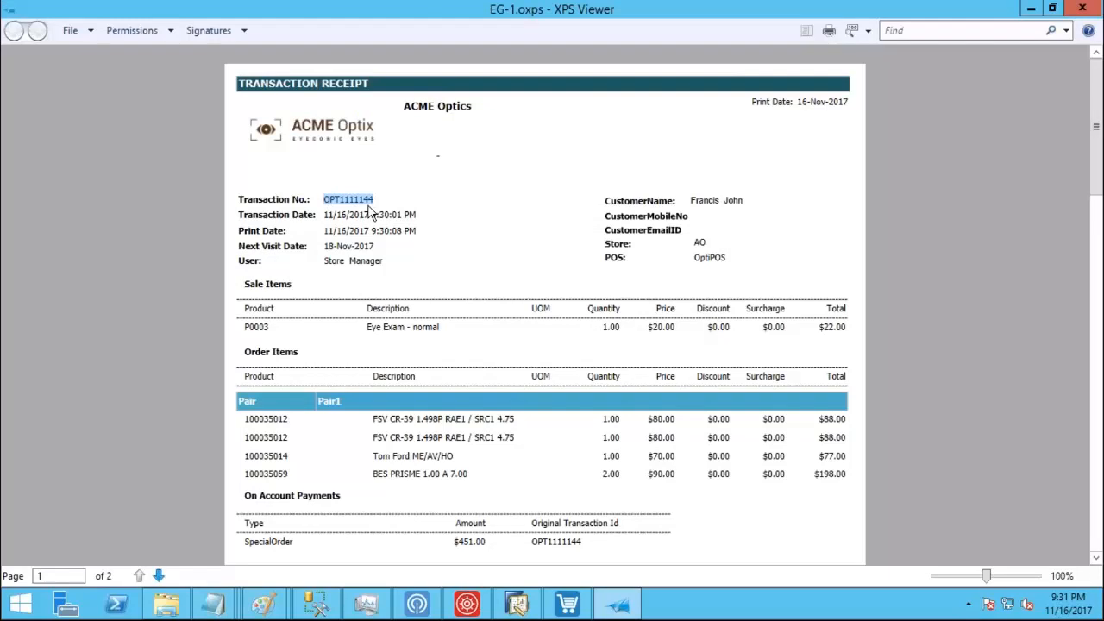
pyautogui.click(518, 603)
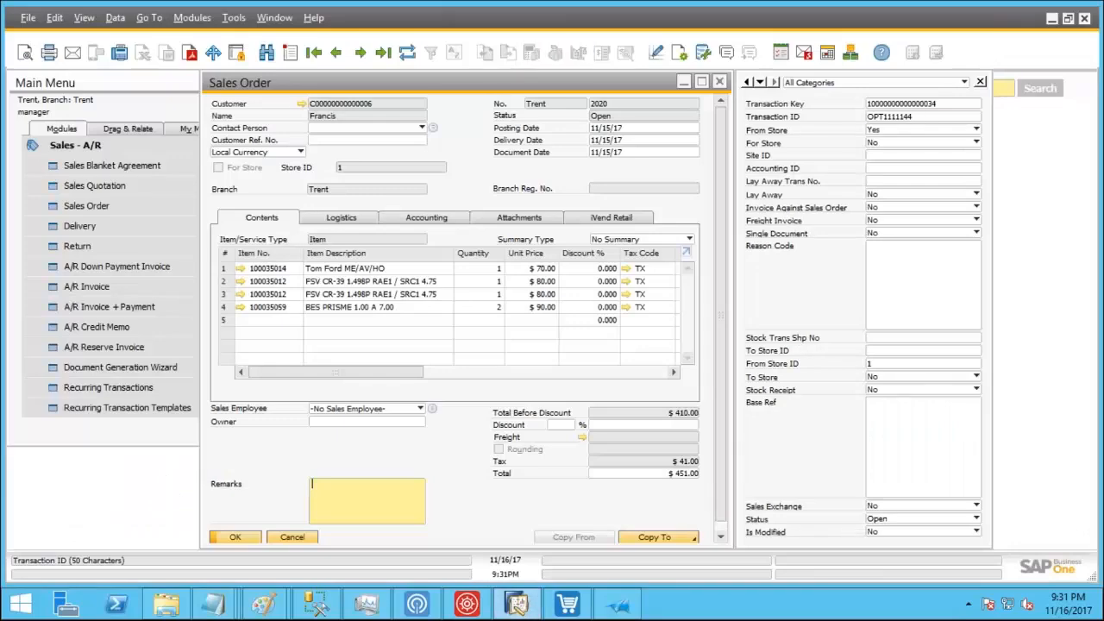
pyautogui.click(916, 116)
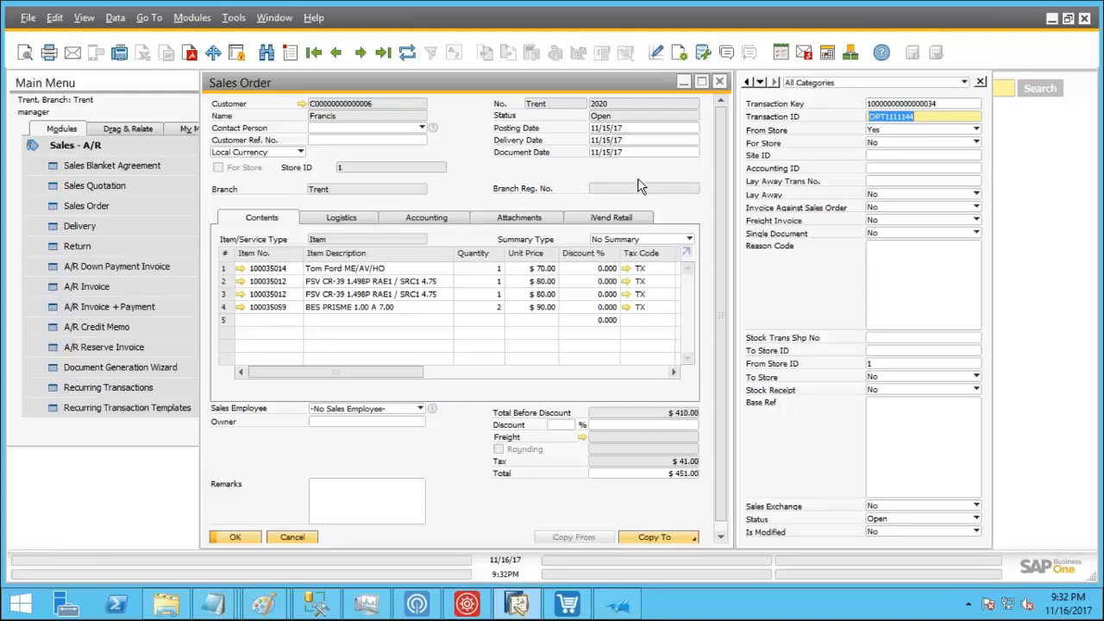
# Step: Move the sales order window aside and display the most recent A/R invoice
pyautogui.moveTo(569, 88); pyautogui.dragTo(604, 95)
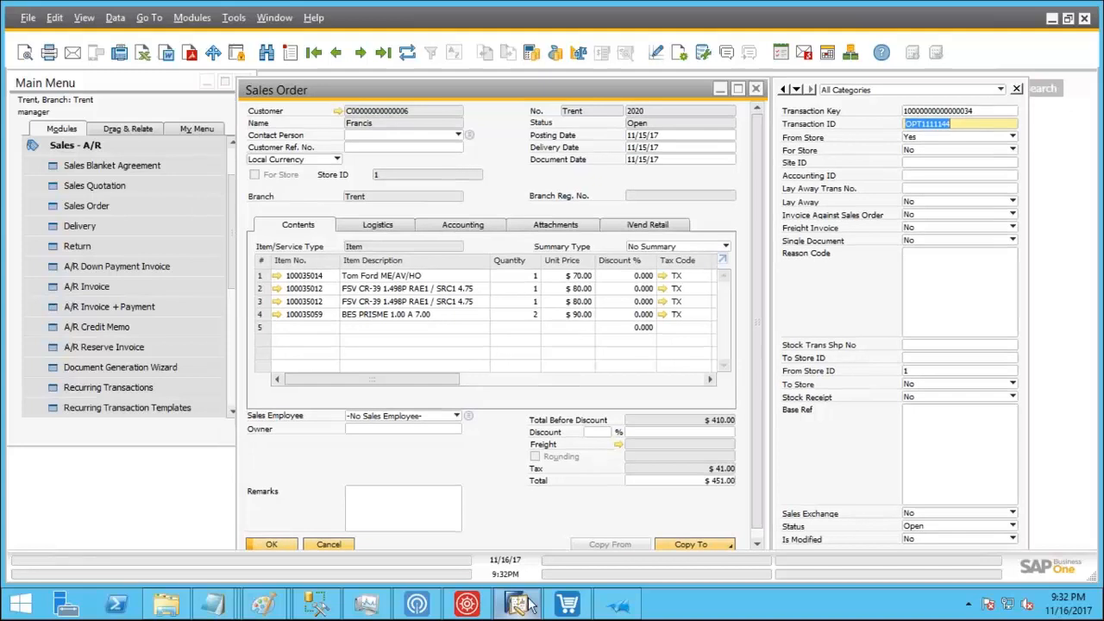
pyautogui.click(95, 286)
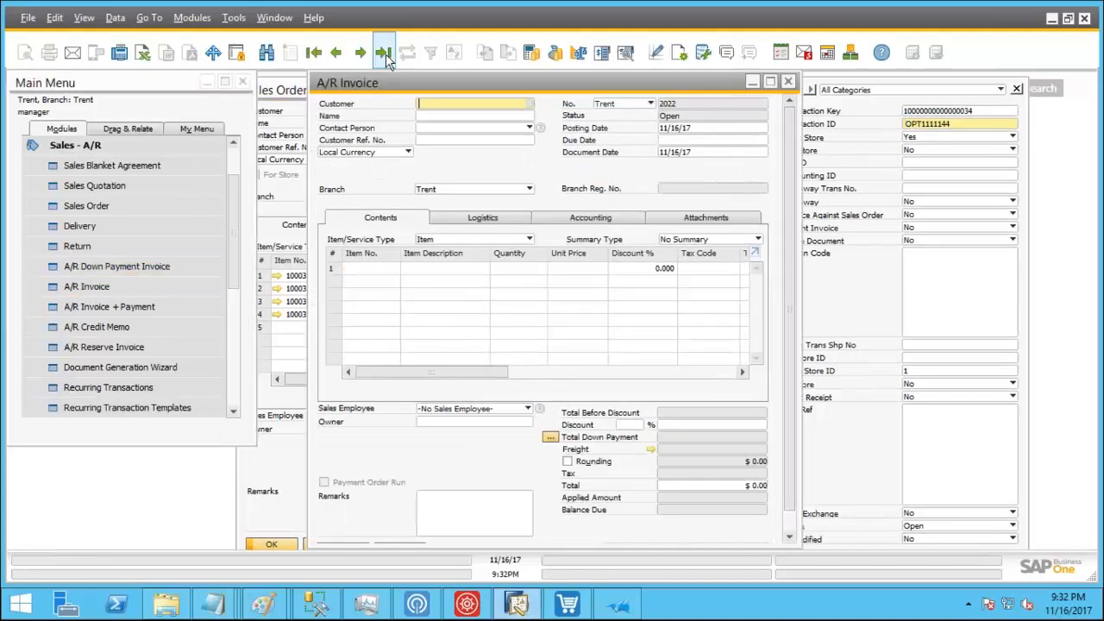
pyautogui.click(384, 55)
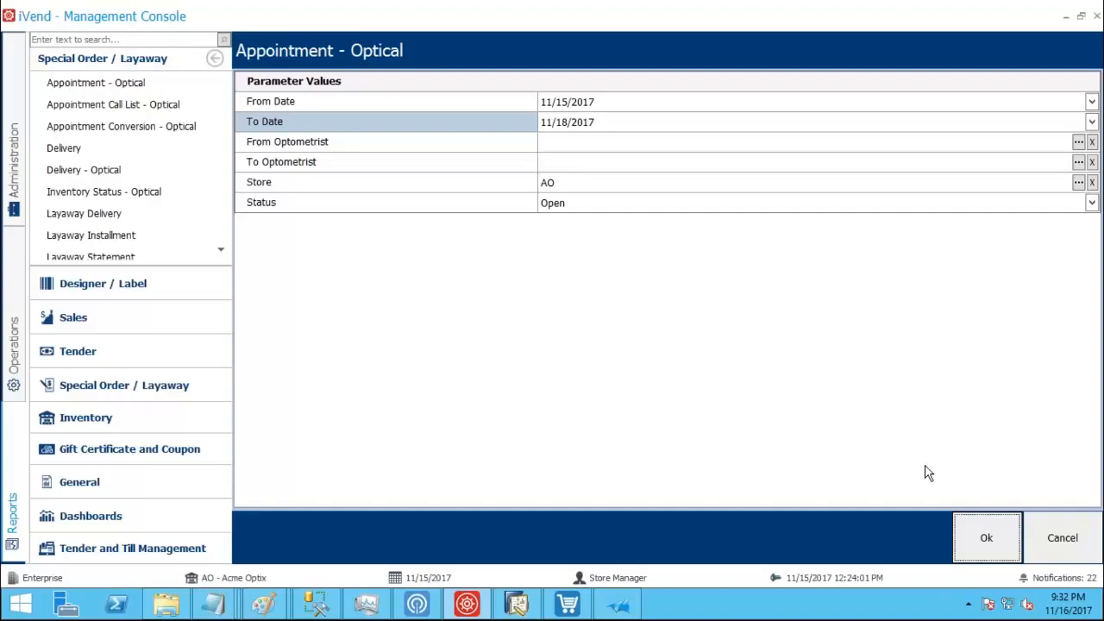
# Step: In the iVend Management Console, close the appointment report and optometrist scheduling, and search Tray Status for NewOrder trays of store AO
pyautogui.click(1063, 538)
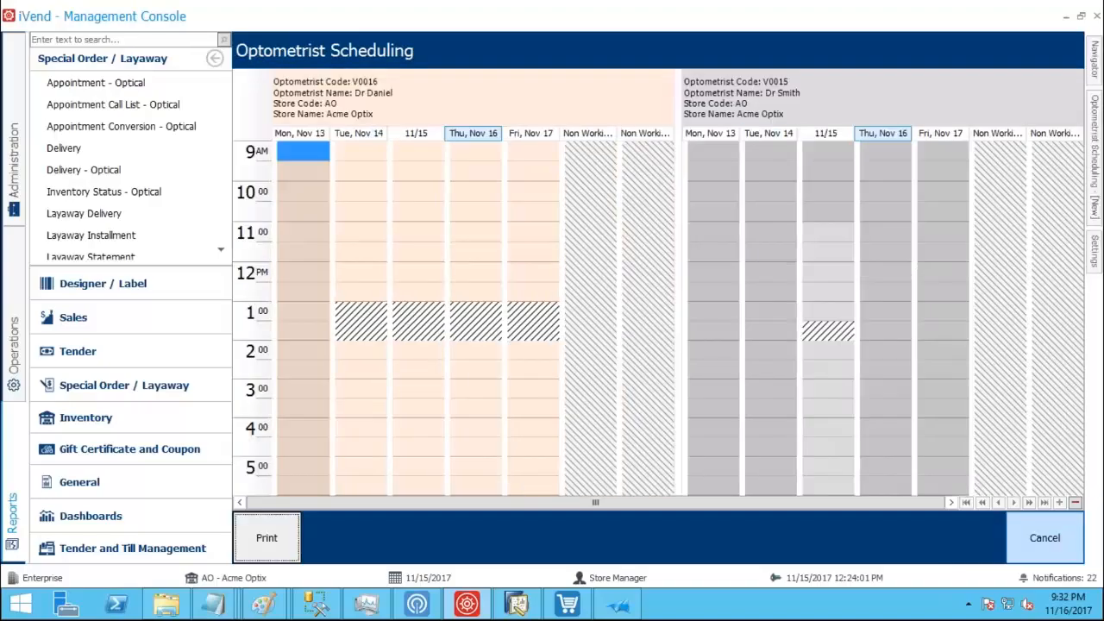
pyautogui.click(1055, 538)
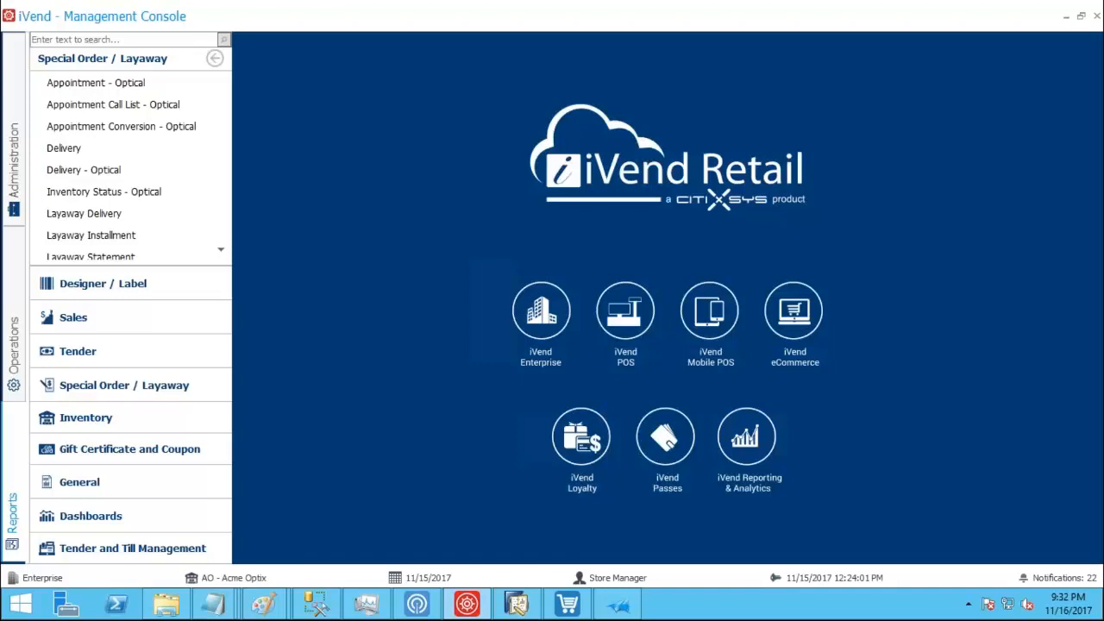
pyautogui.click(13, 340)
pyautogui.click(74, 84)
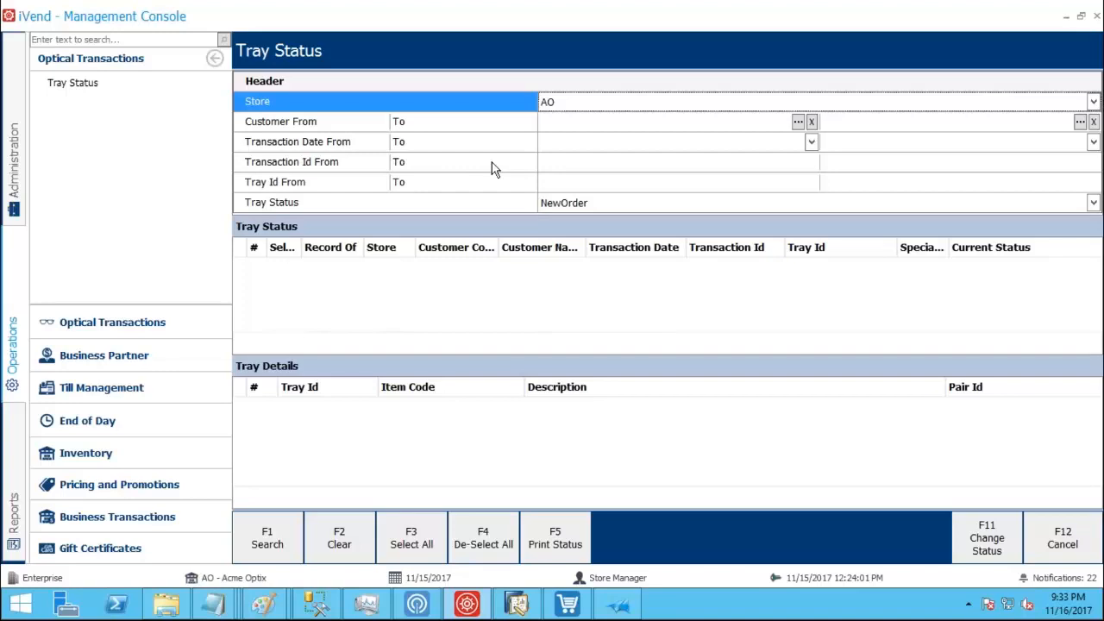
pyautogui.click(258, 539)
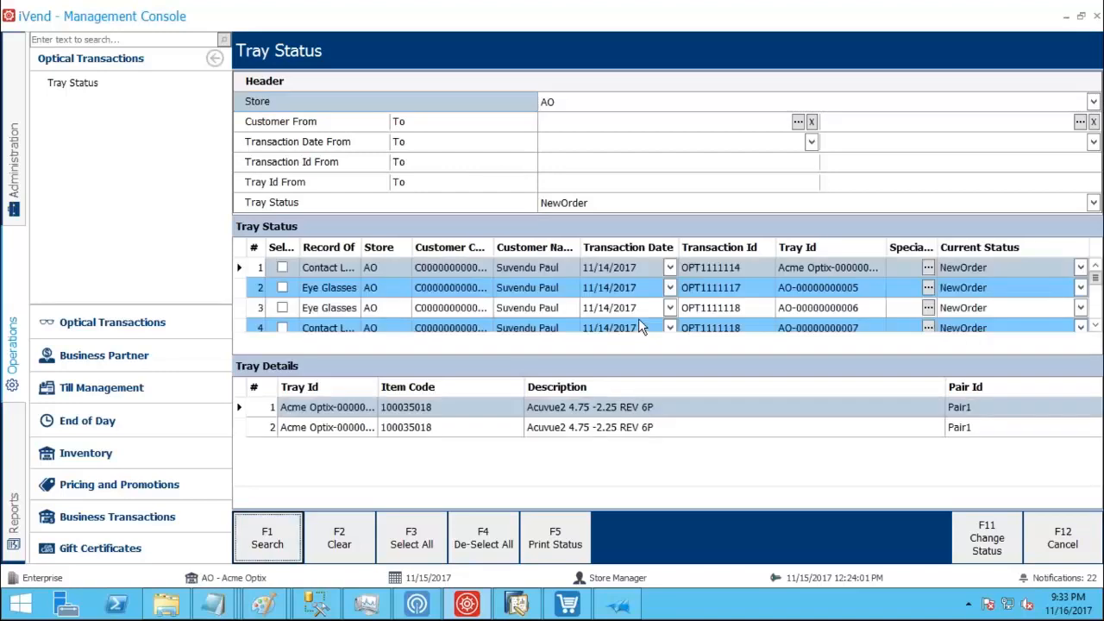
# Step: Find the customer's eye glasses tray dated 11/16/2017 and mark it as selected
pyautogui.scroll(-2, 1096, 293)
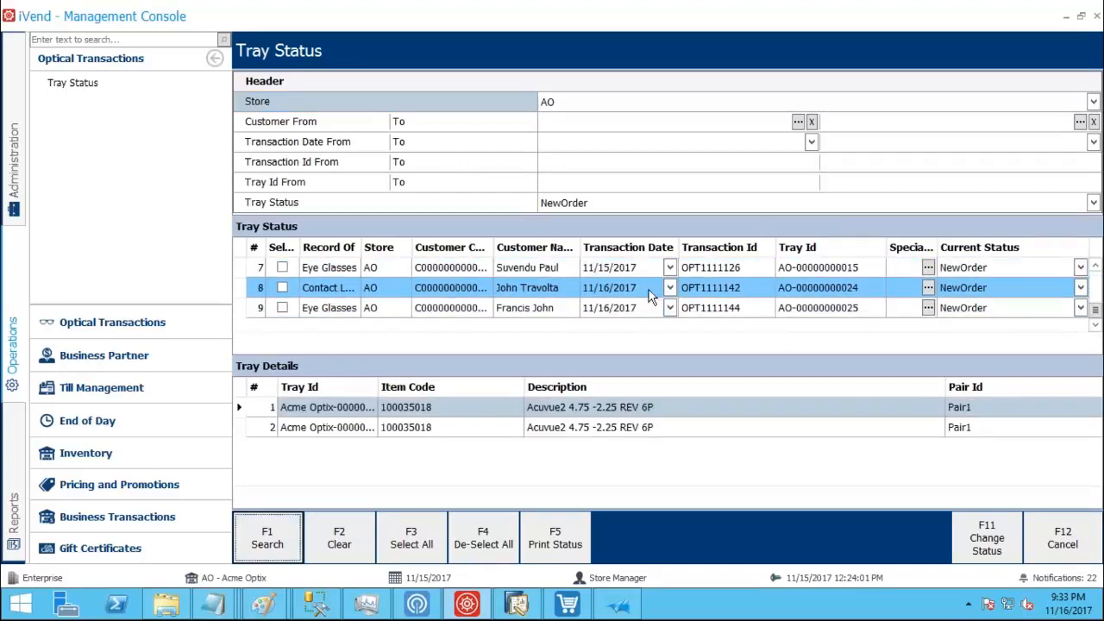
pyautogui.click(755, 310)
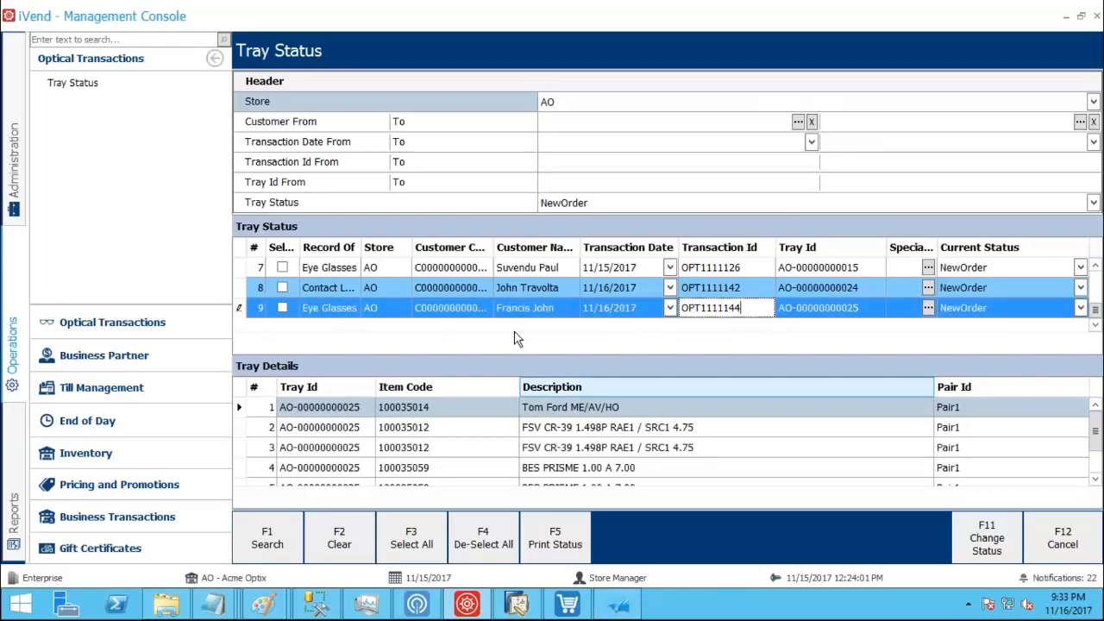
pyautogui.click(282, 308)
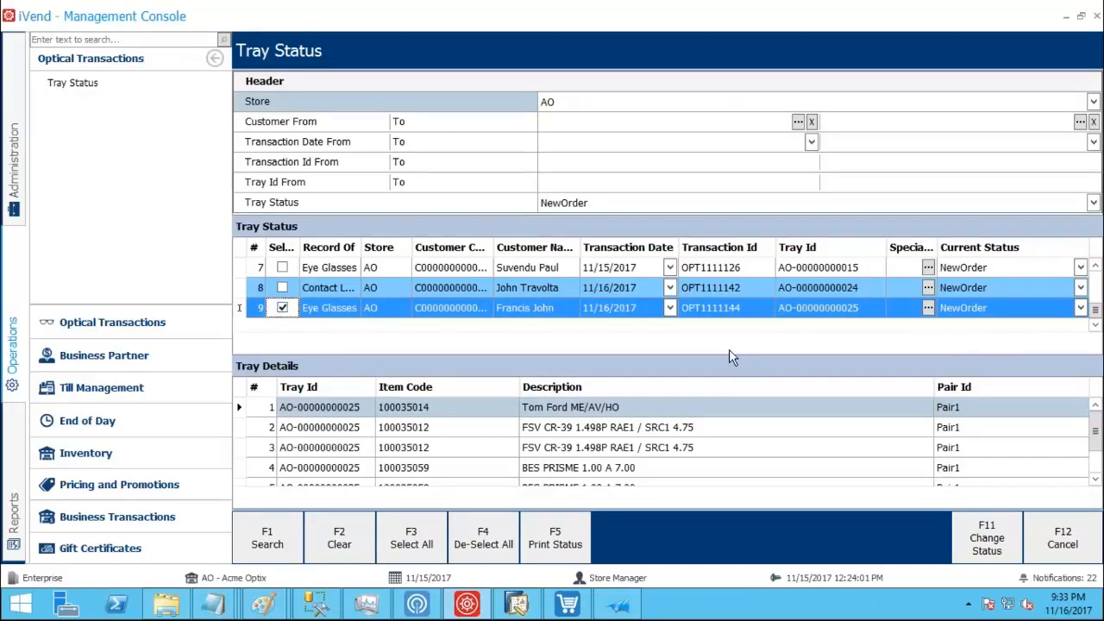
# Step: Switch to iVend Point of Sale and open the details of the customer's newest $473.00 transaction from the transaction search
pyautogui.click(566, 604)
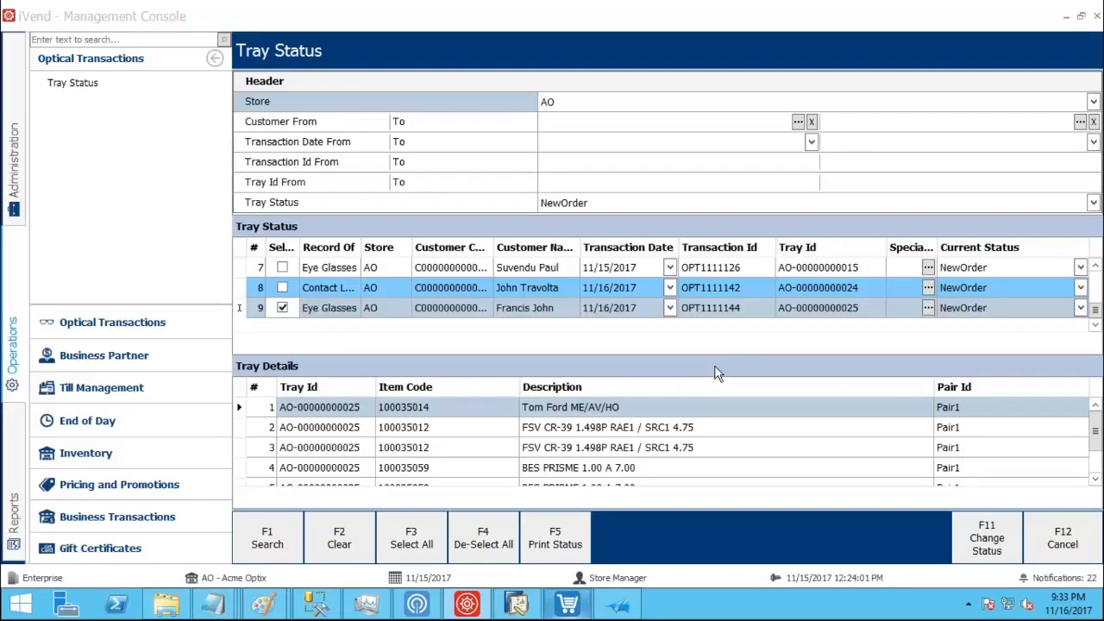
pyautogui.click(621, 485)
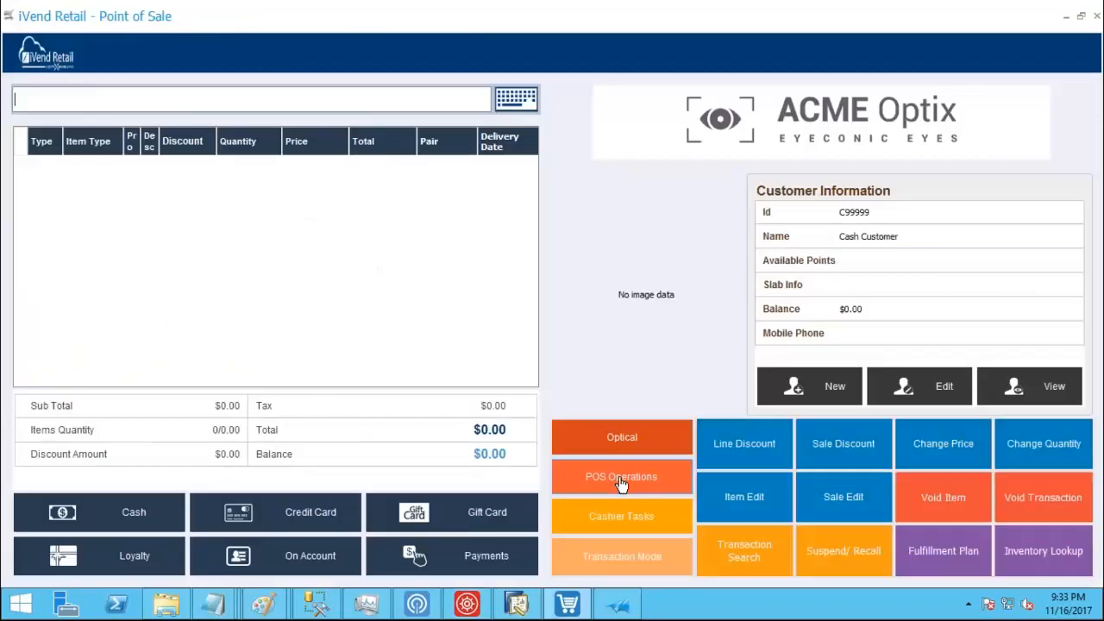
pyautogui.click(743, 551)
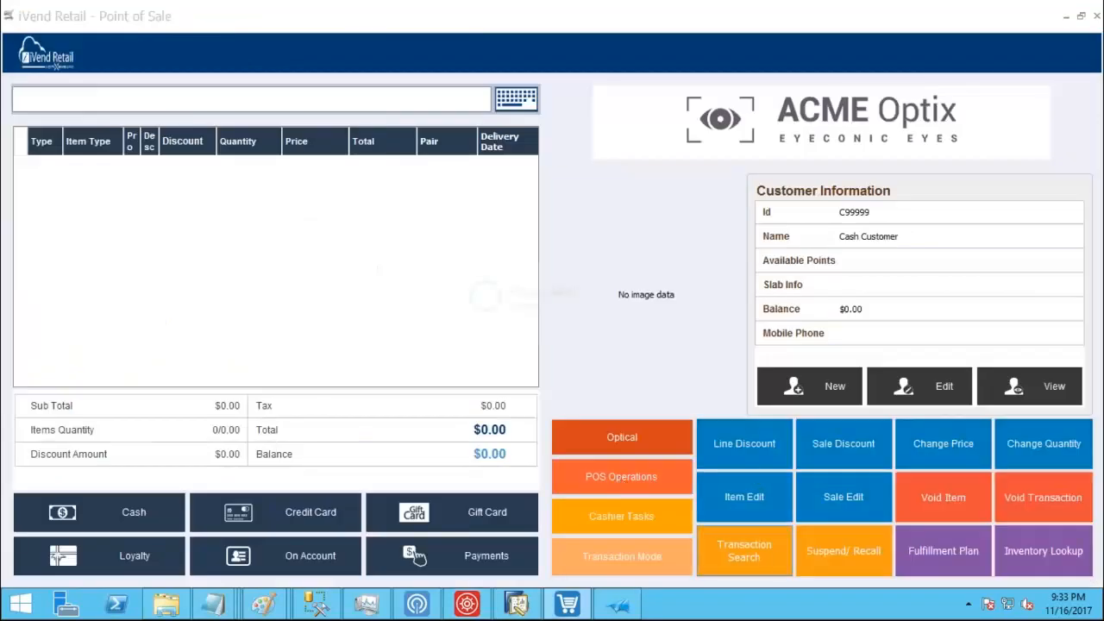
pyautogui.doubleClick(359, 148)
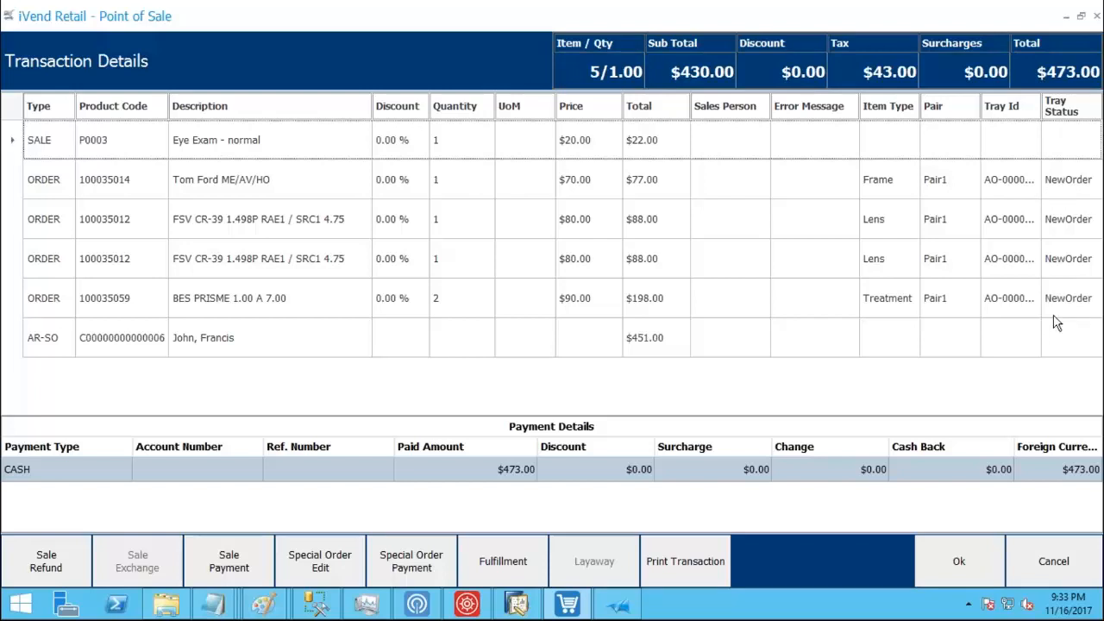
# Step: Try to fulfill the transaction's four eye glasses order lines, and leave the transaction details and search
pyautogui.click(1067, 191)
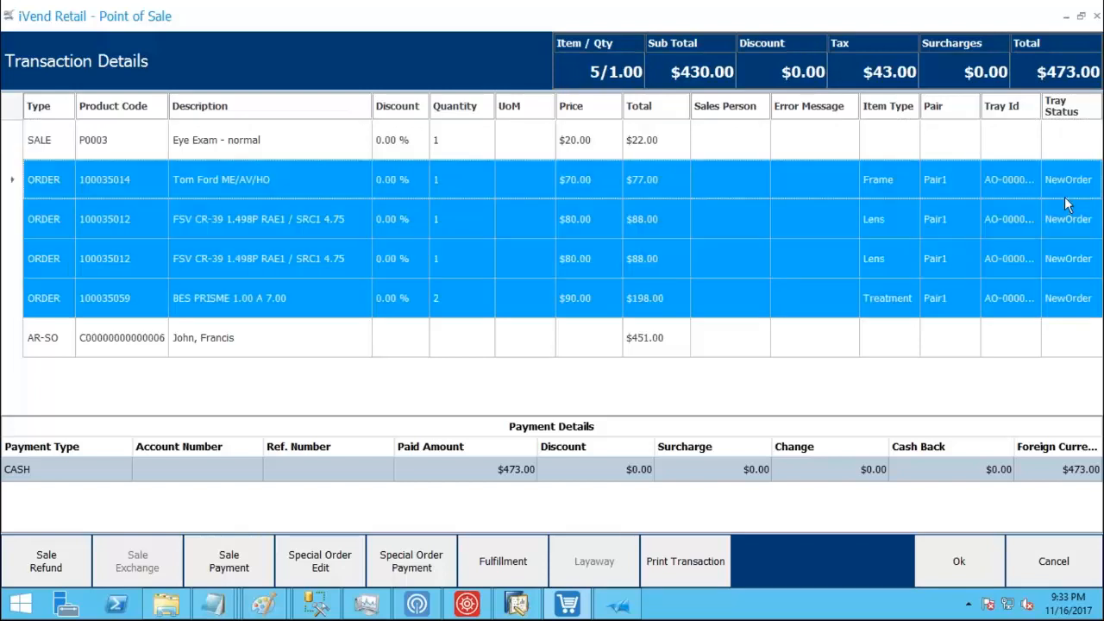
pyautogui.click(502, 566)
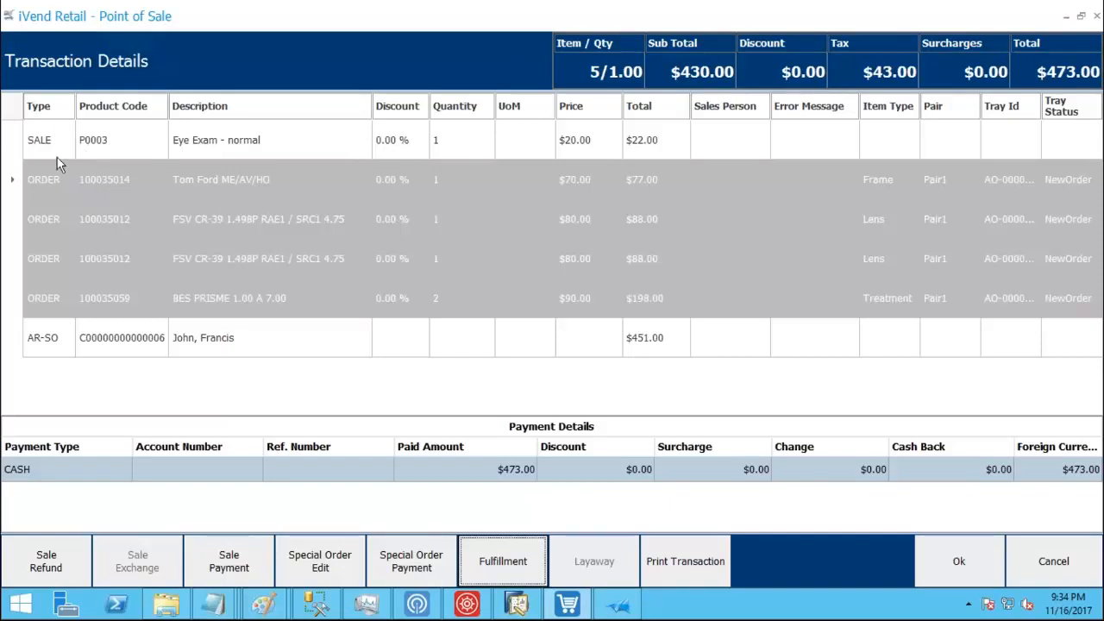
pyautogui.click(1069, 562)
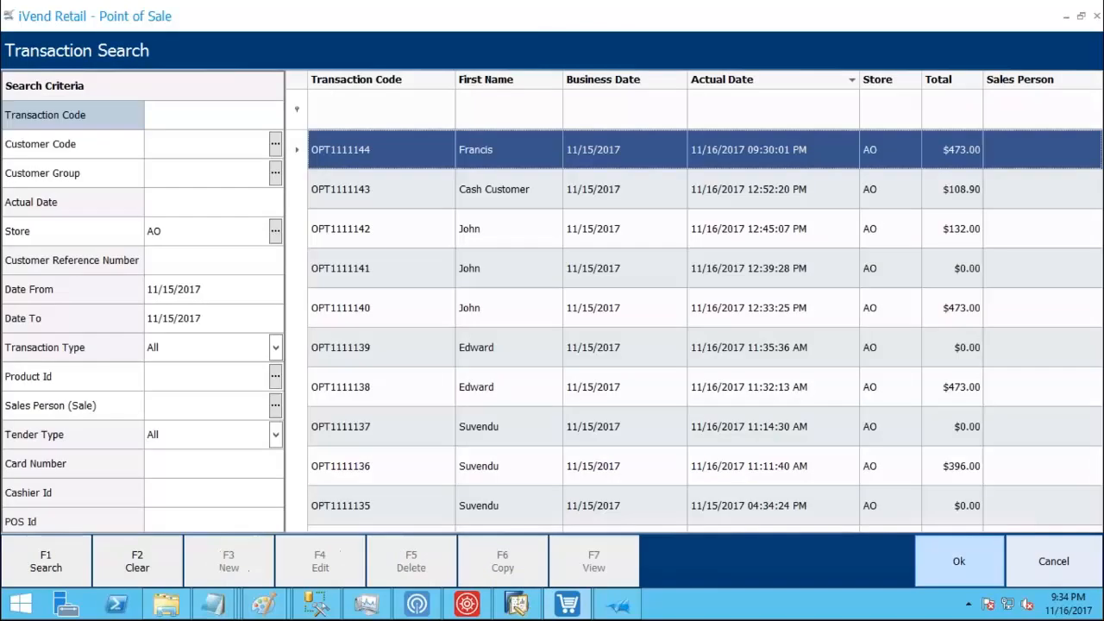
pyautogui.click(1070, 563)
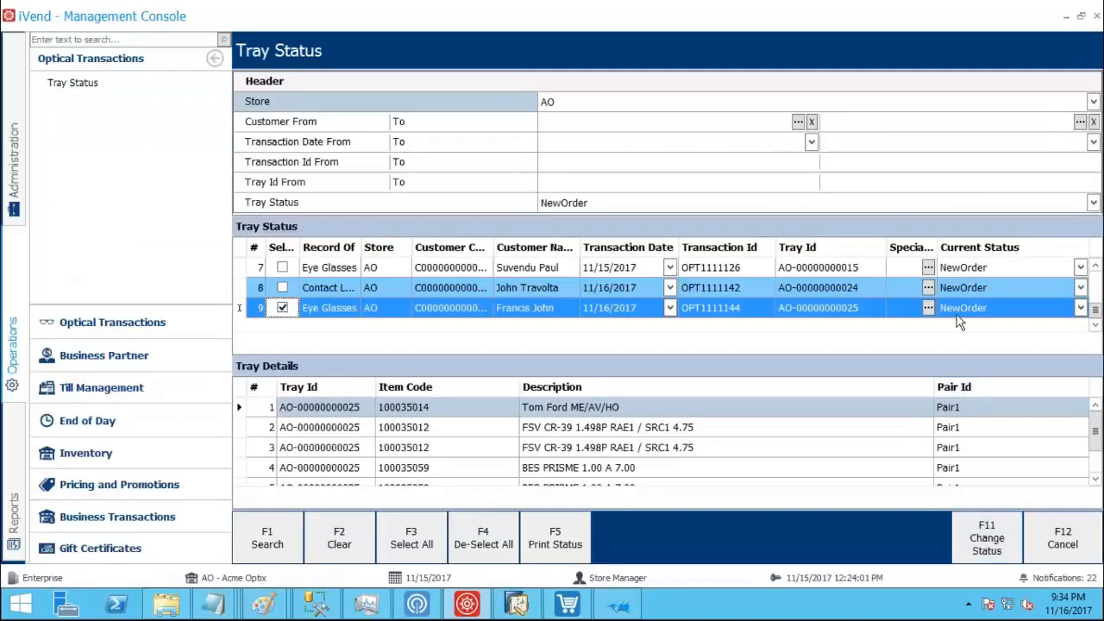
# Step: In the Management Console, change the selected eye glasses tray's status to Ready For Fulfillment
pyautogui.click(983, 539)
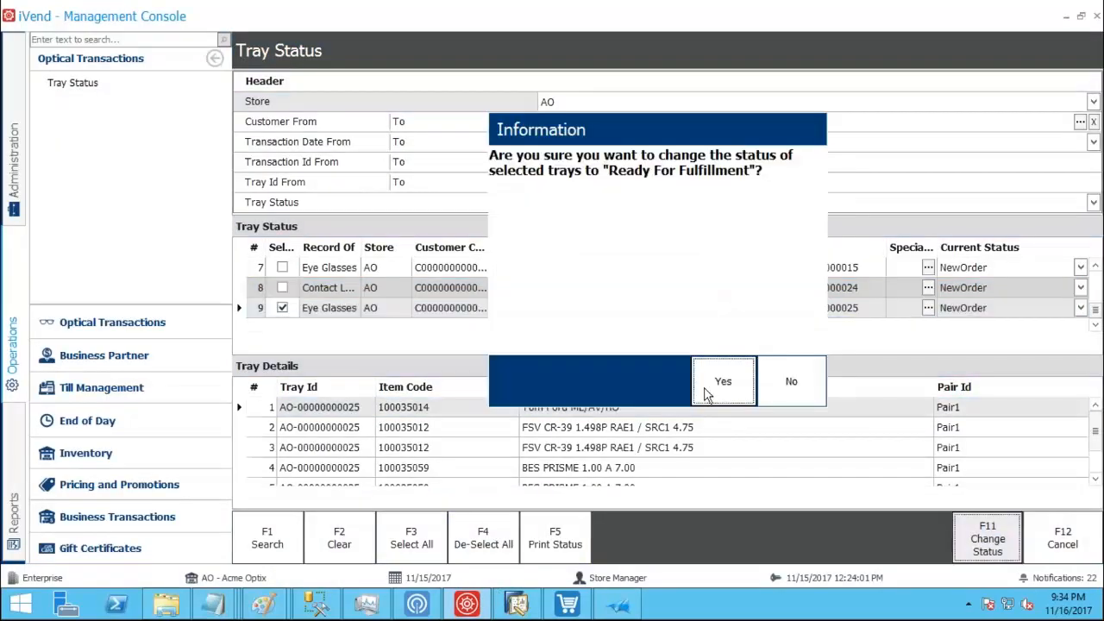
pyautogui.click(719, 383)
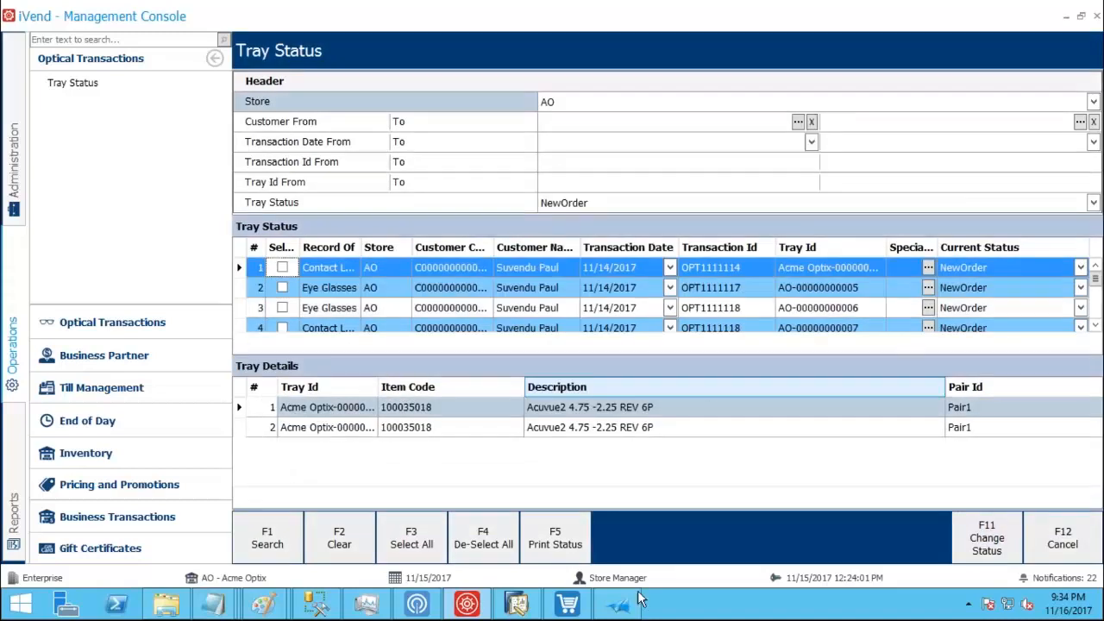
# Step: Return to Point of Sale and reopen the details of the customer's $473.00 transaction
pyautogui.click(567, 604)
pyautogui.click(743, 550)
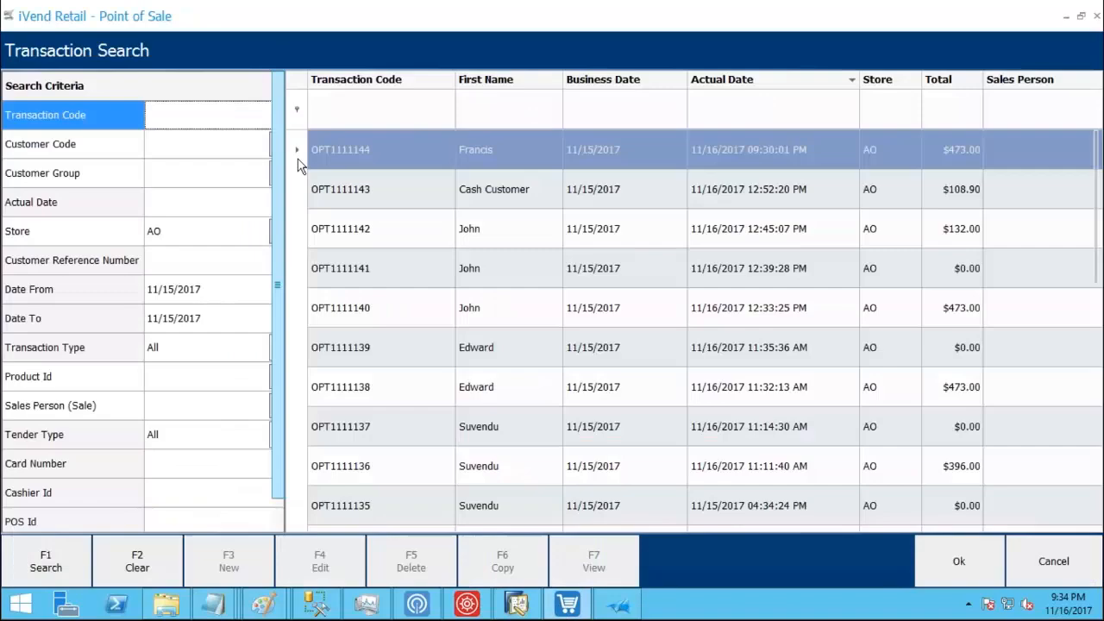
pyautogui.doubleClick(361, 149)
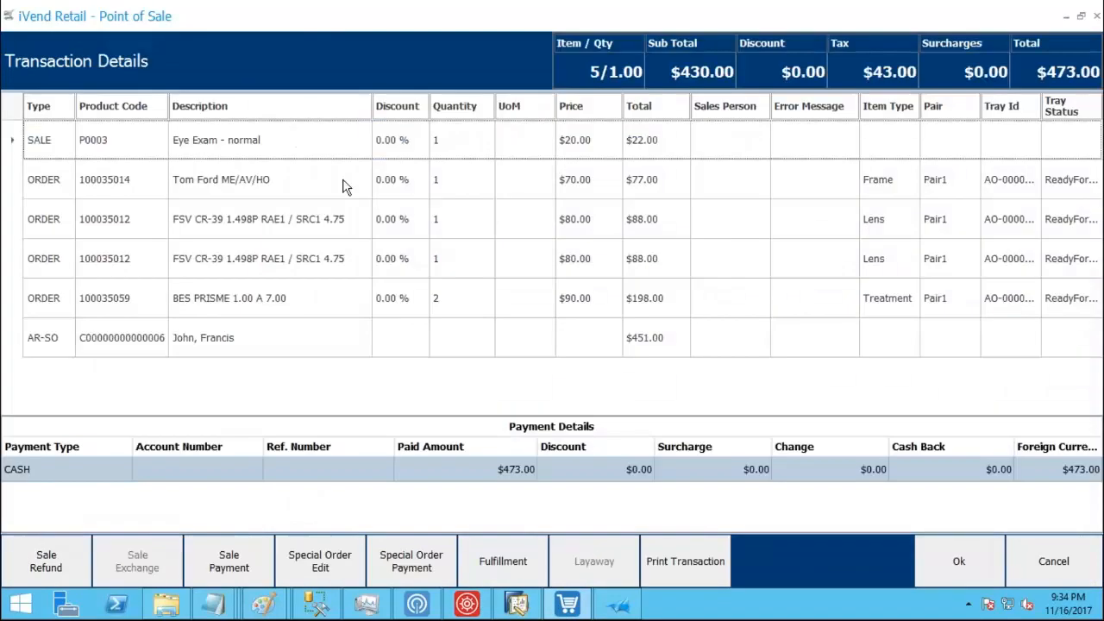
# Step: Add the four eye glasses order lines for fulfillment, dismiss the special order payment, and bring the lines into the sale as deliveries
pyautogui.click(316, 221)
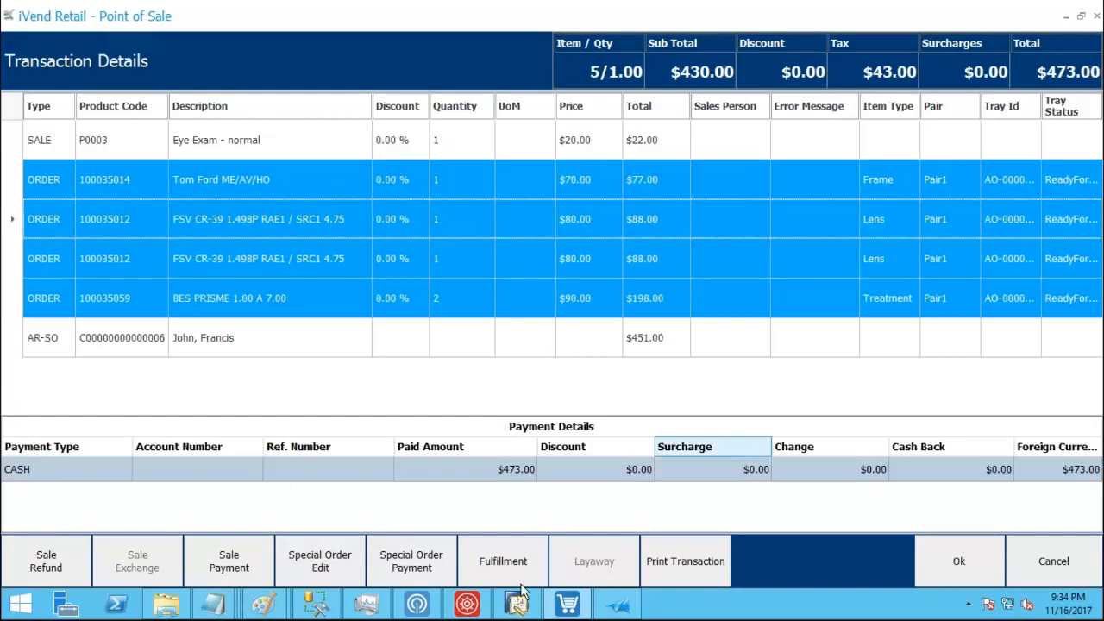
pyautogui.click(483, 565)
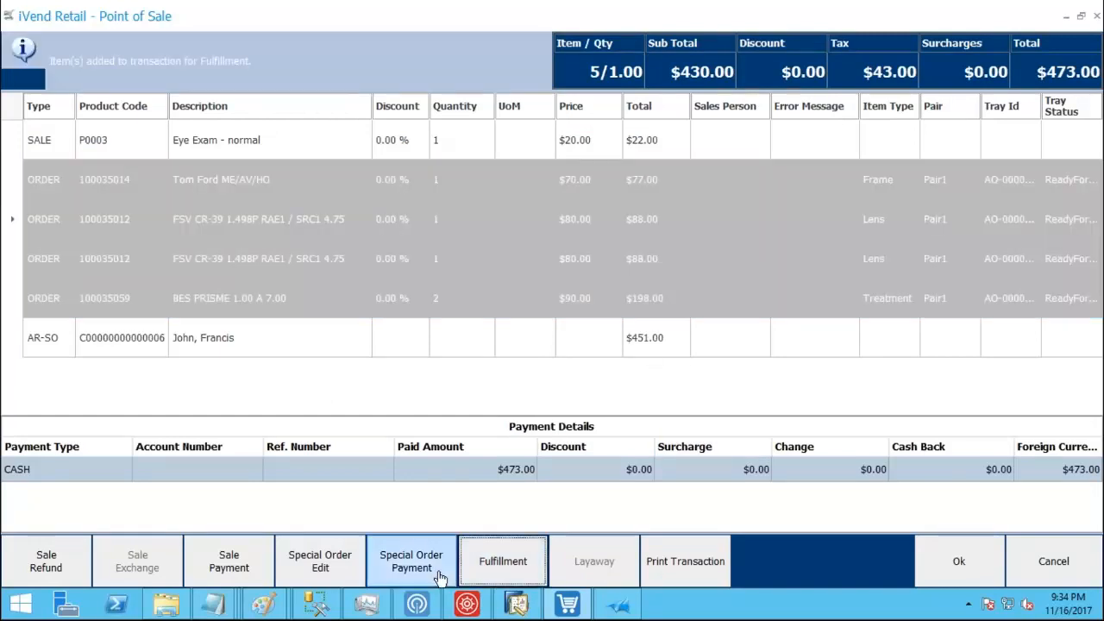
pyautogui.click(412, 561)
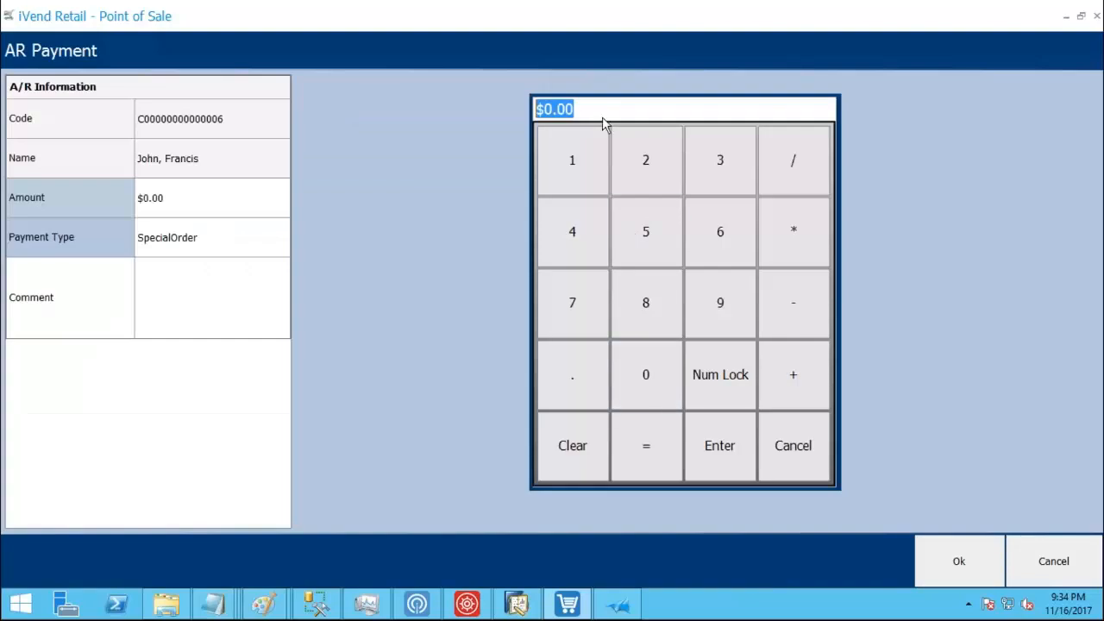
pyautogui.click(1053, 561)
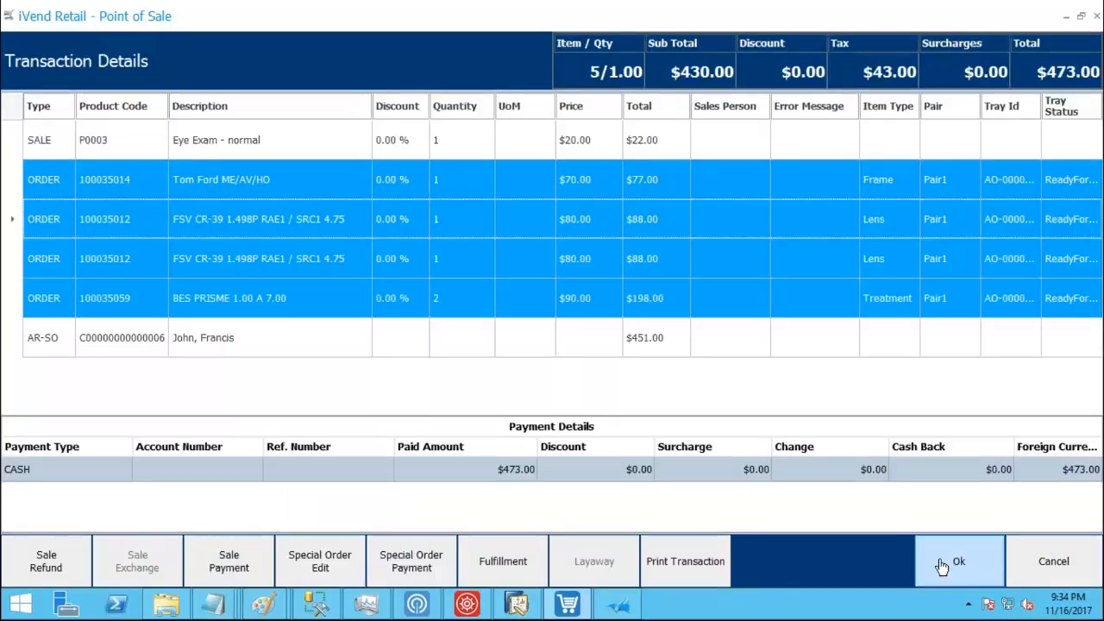
pyautogui.click(943, 566)
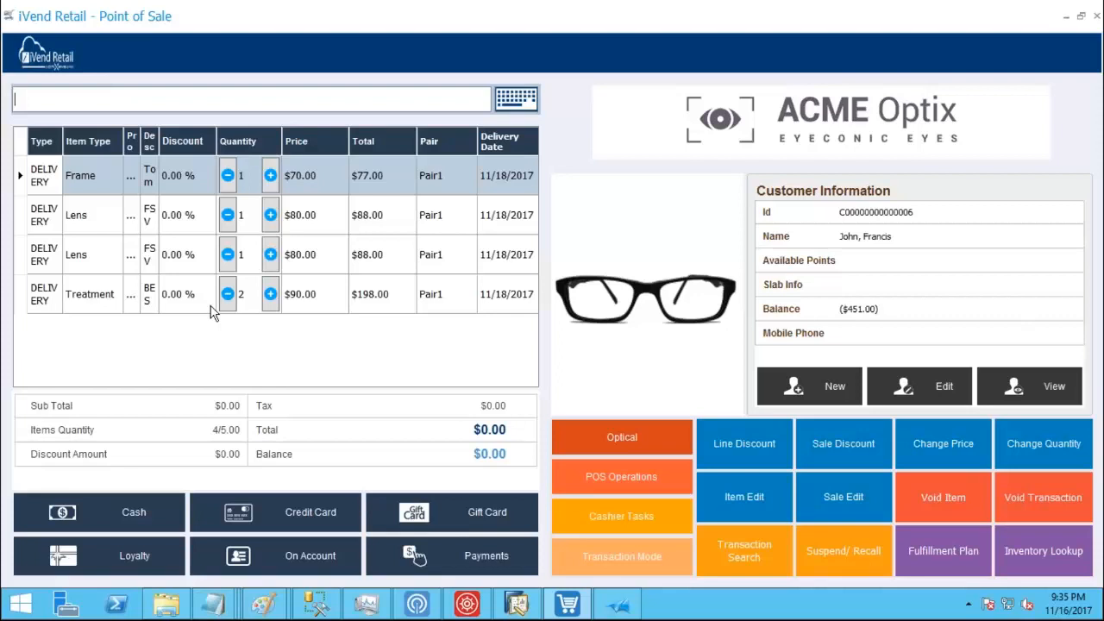
# Step: Switch to the Management Console and open the Ready For Fulfillment - Optical report among the special order reports
pyautogui.click(481, 609)
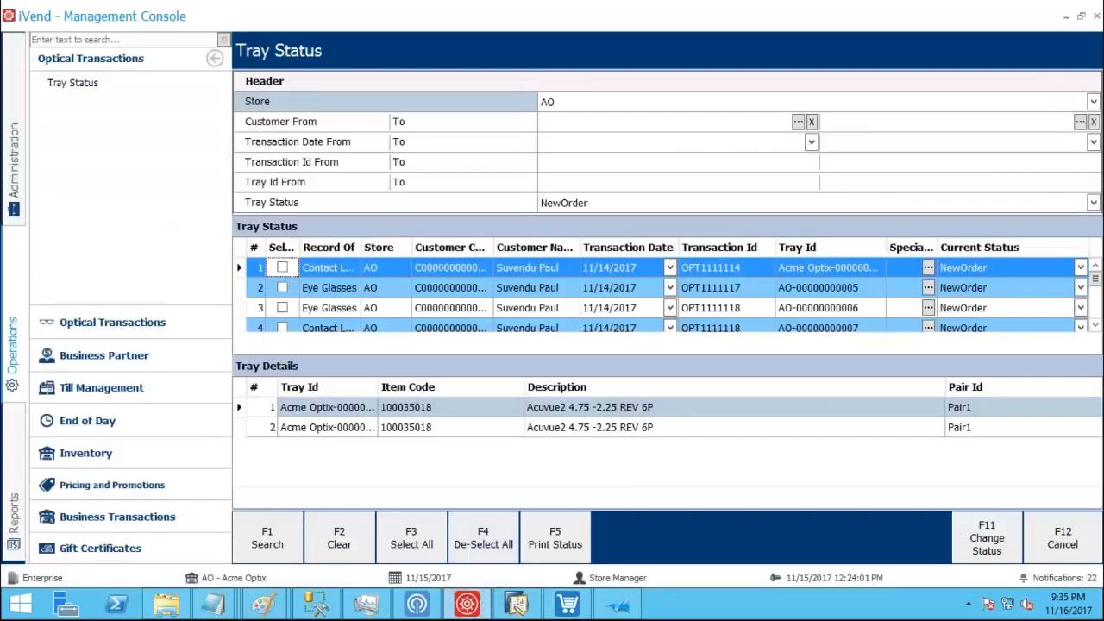
pyautogui.click(13, 515)
pyautogui.click(122, 387)
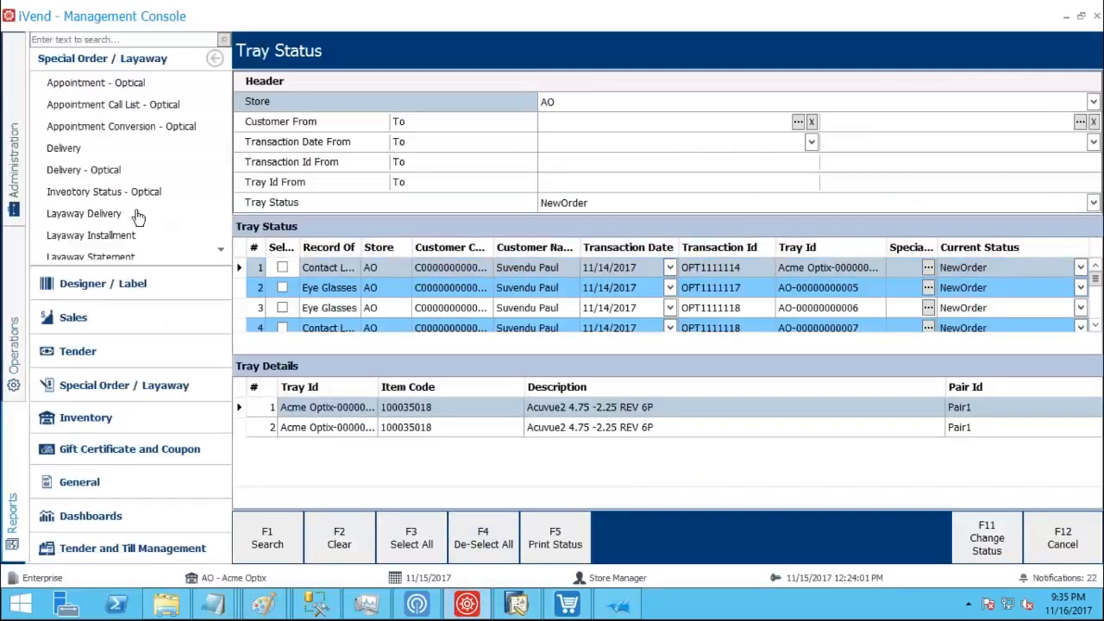
pyautogui.scroll(-3, 138, 216)
pyautogui.scroll(-1, 138, 215)
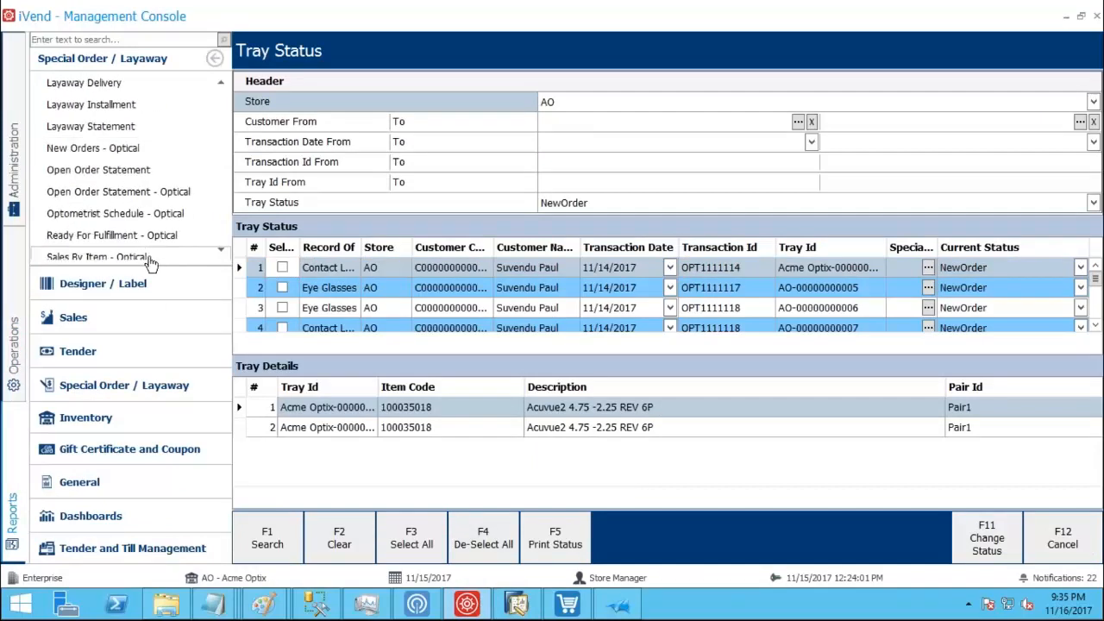
pyautogui.click(148, 236)
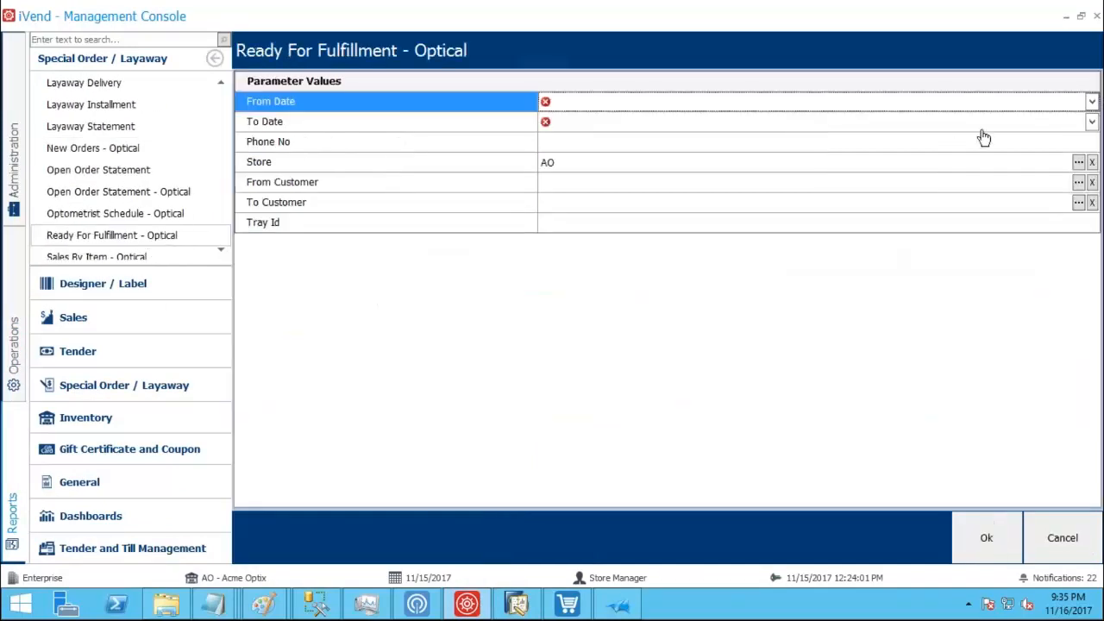
# Step: Run the Ready For Fulfillment report for store AO from 11/15/2017 to 11/17/2017, review the list, and close it
pyautogui.click(1092, 100)
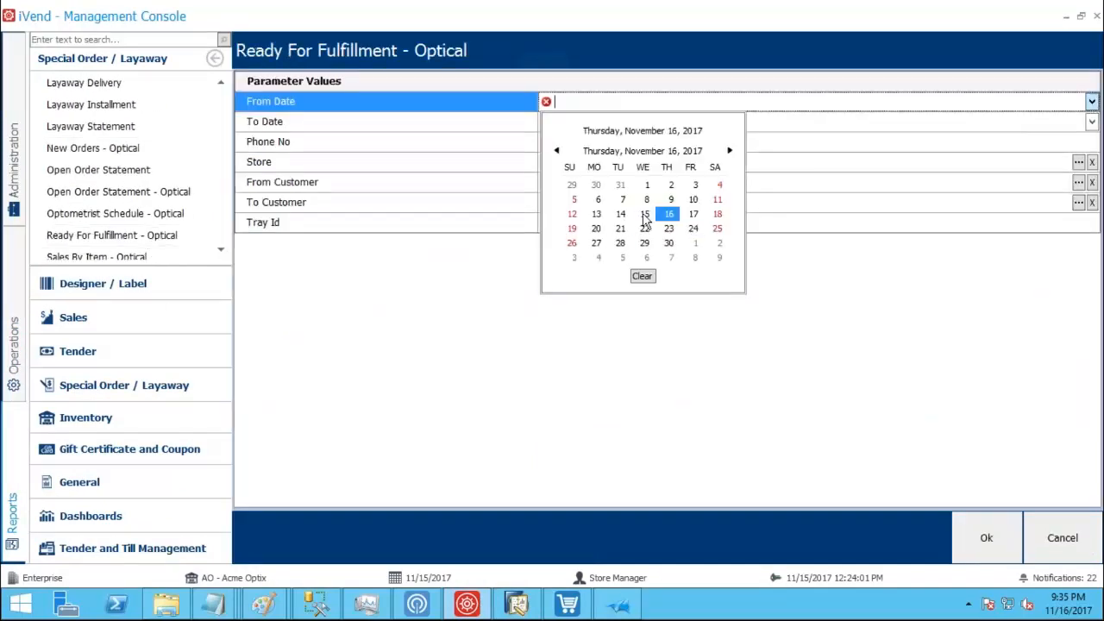
pyautogui.click(645, 214)
pyautogui.click(1092, 121)
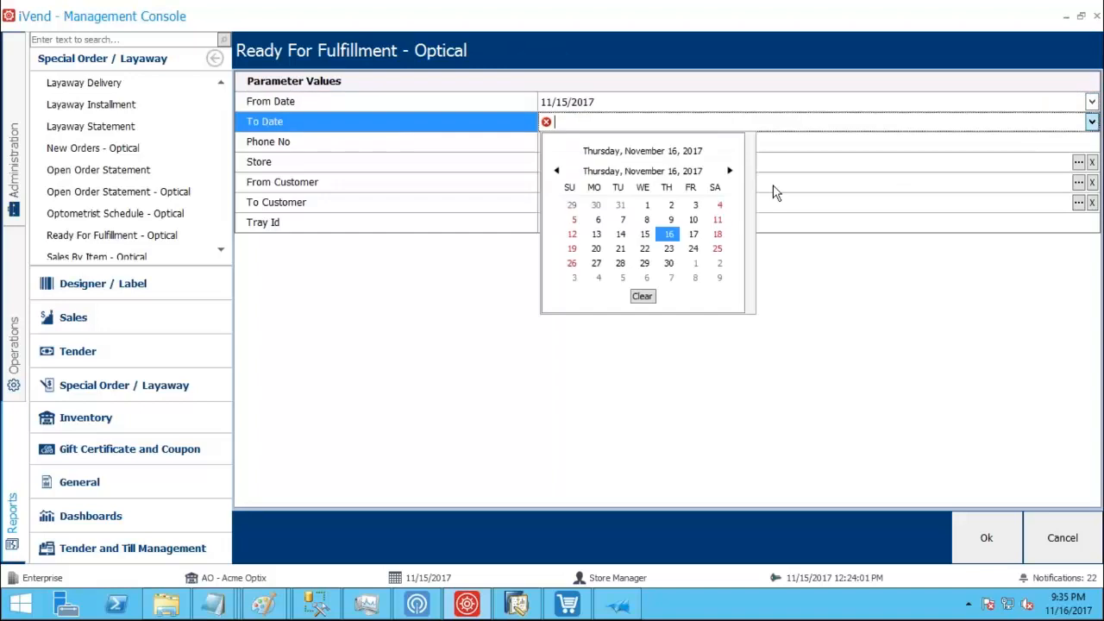
pyautogui.click(694, 233)
pyautogui.click(992, 537)
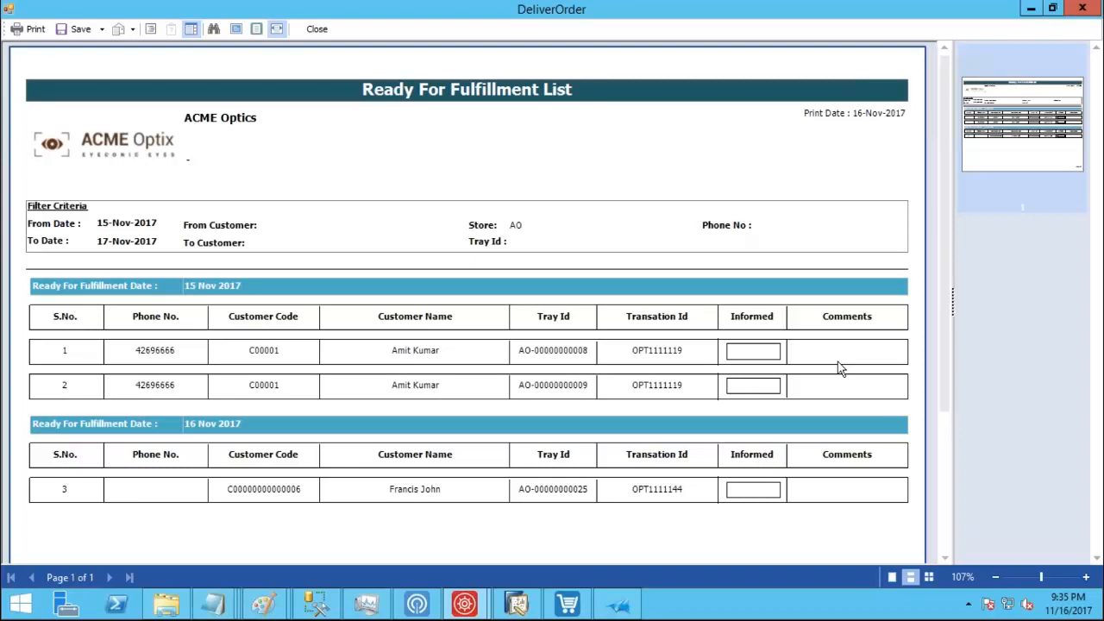
pyautogui.click(317, 28)
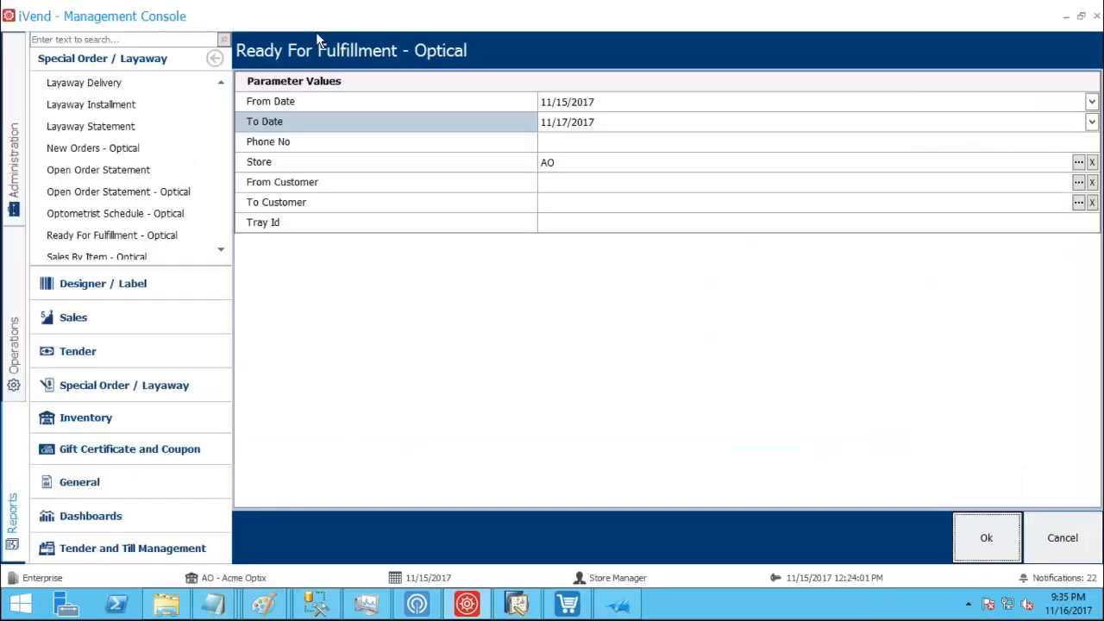
# Step: Switch to Point of Sale and finalize the eye glasses delivery with no additional payment
pyautogui.click(569, 604)
pyautogui.click(486, 556)
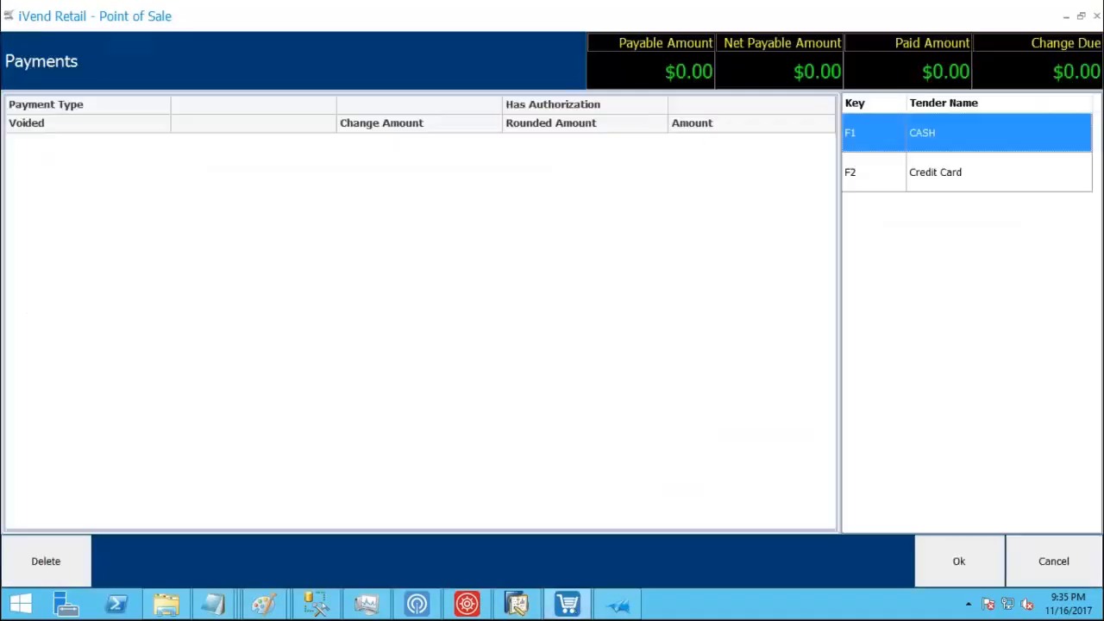
pyautogui.click(971, 571)
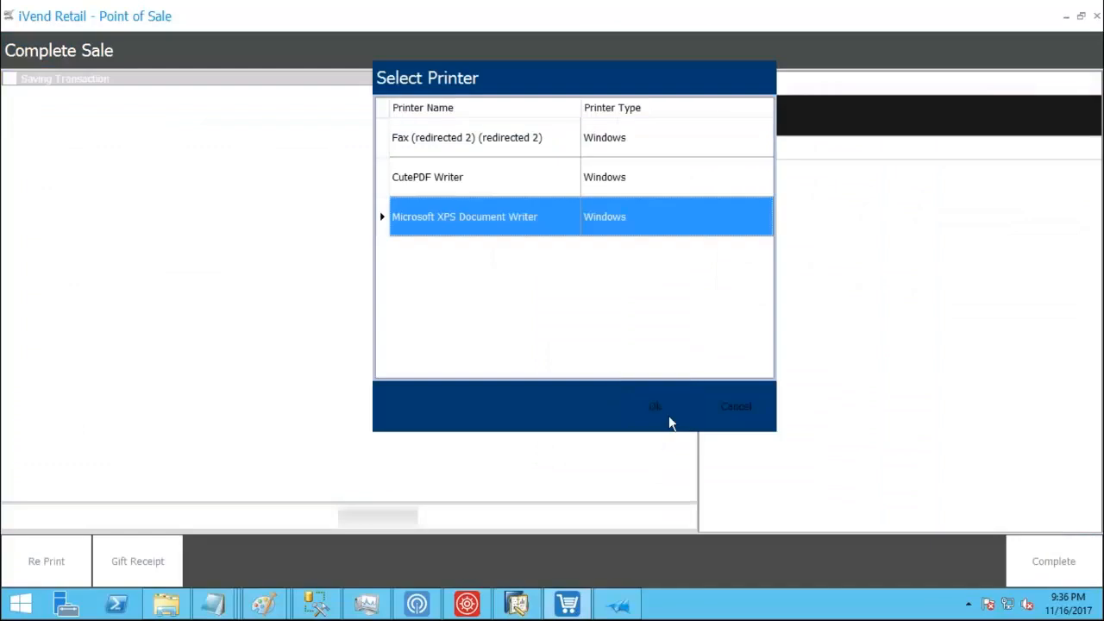
# Step: Print the delivery receipt with Microsoft XPS Document Writer, save it on the Desktop as del-1, and complete the sale
pyautogui.click(657, 409)
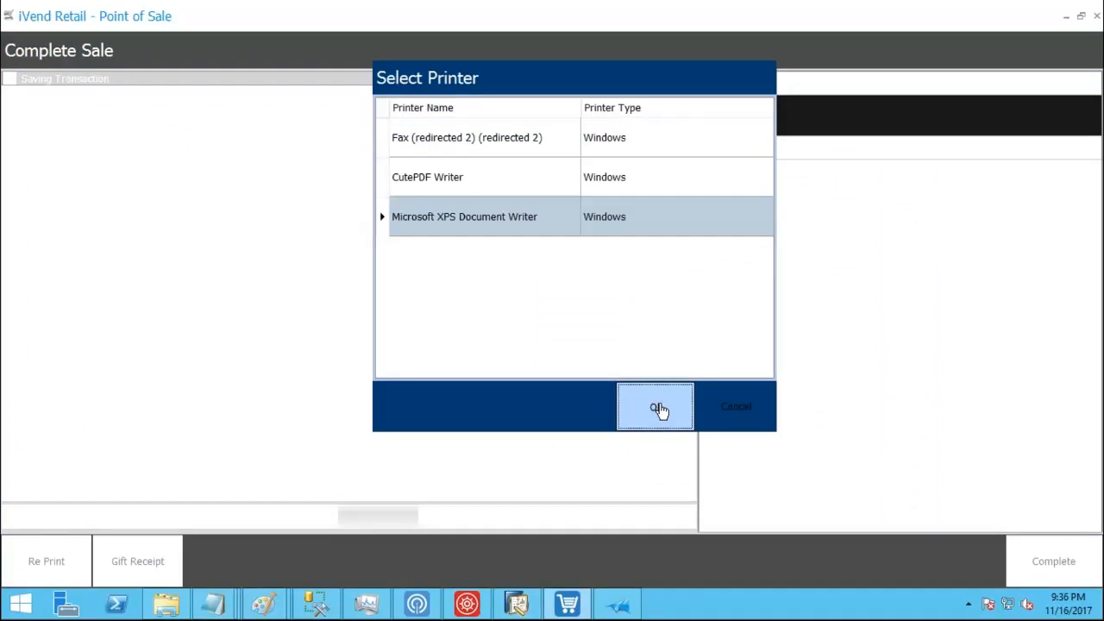
pyautogui.write('del-1')
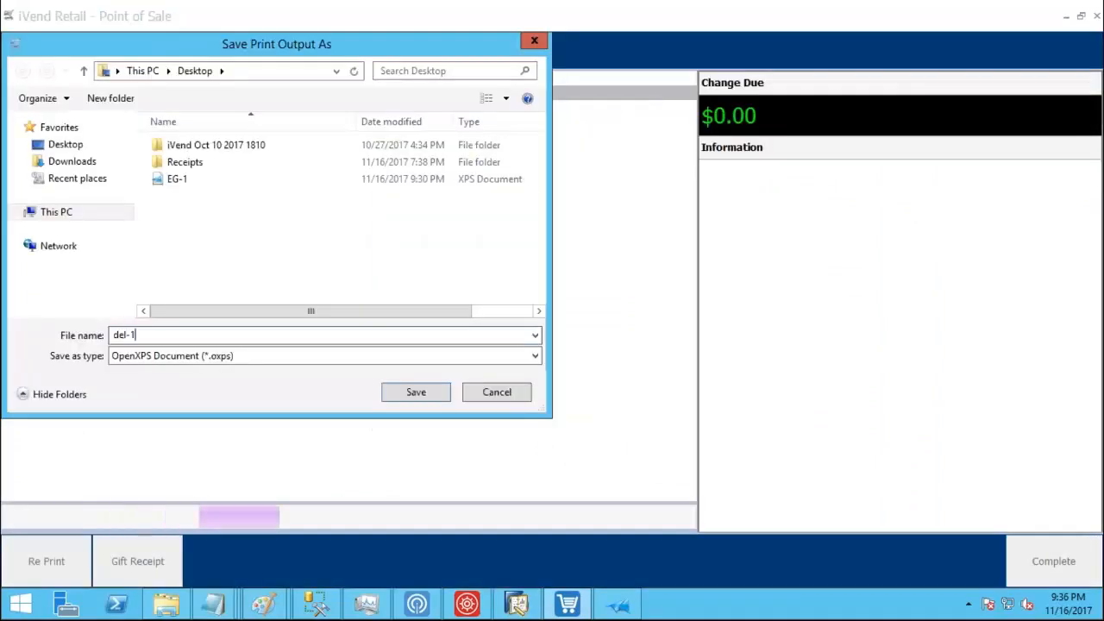
pyautogui.click(432, 393)
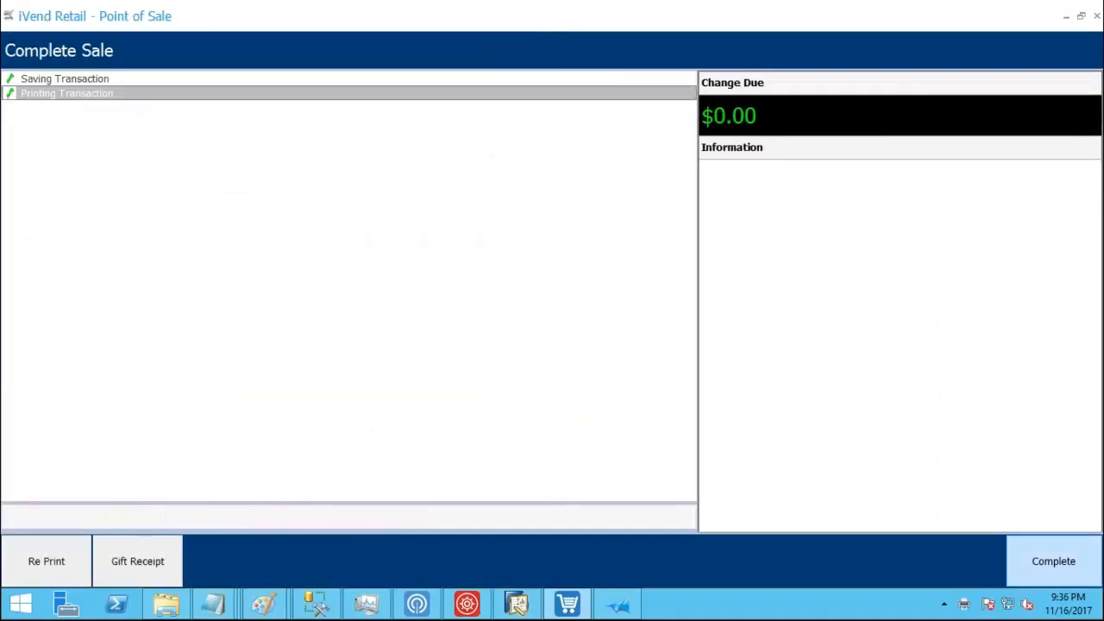
pyautogui.click(1035, 556)
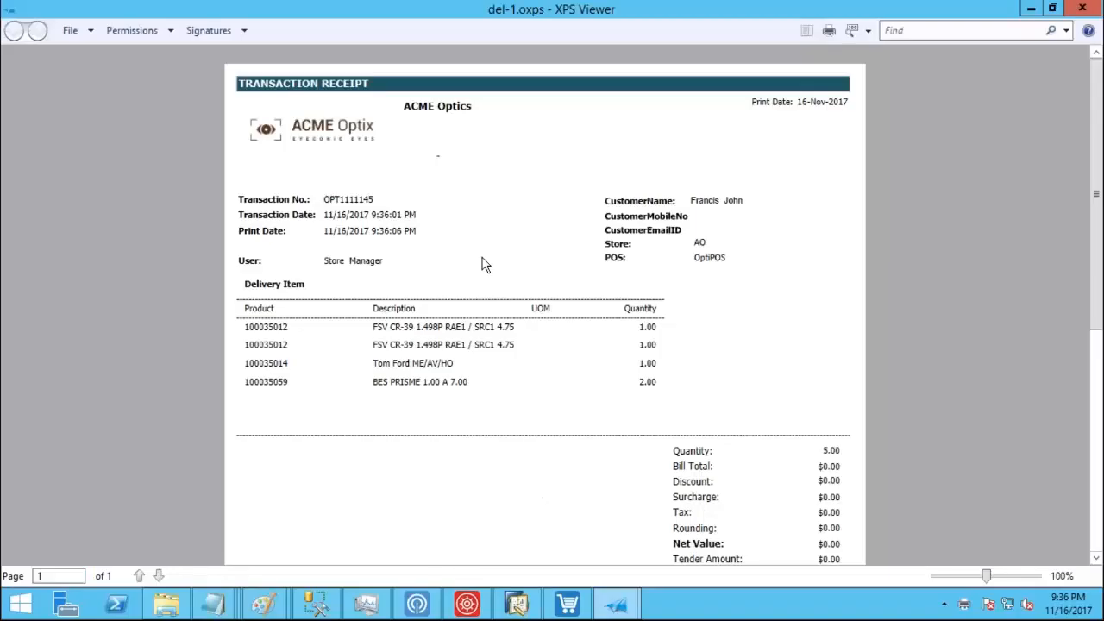
# Step: Review the del-1 delivery receipt's transaction number, delivered items and totals
pyautogui.scroll(-2, 485, 264)
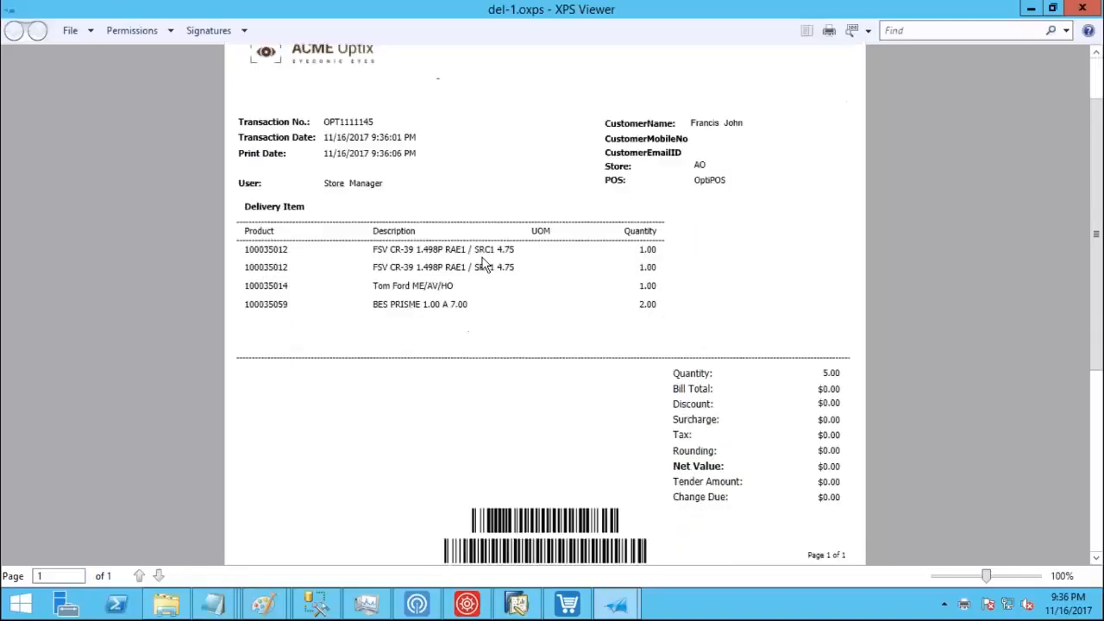
pyautogui.scroll(-3, 485, 265)
pyautogui.scroll(-1, 485, 265)
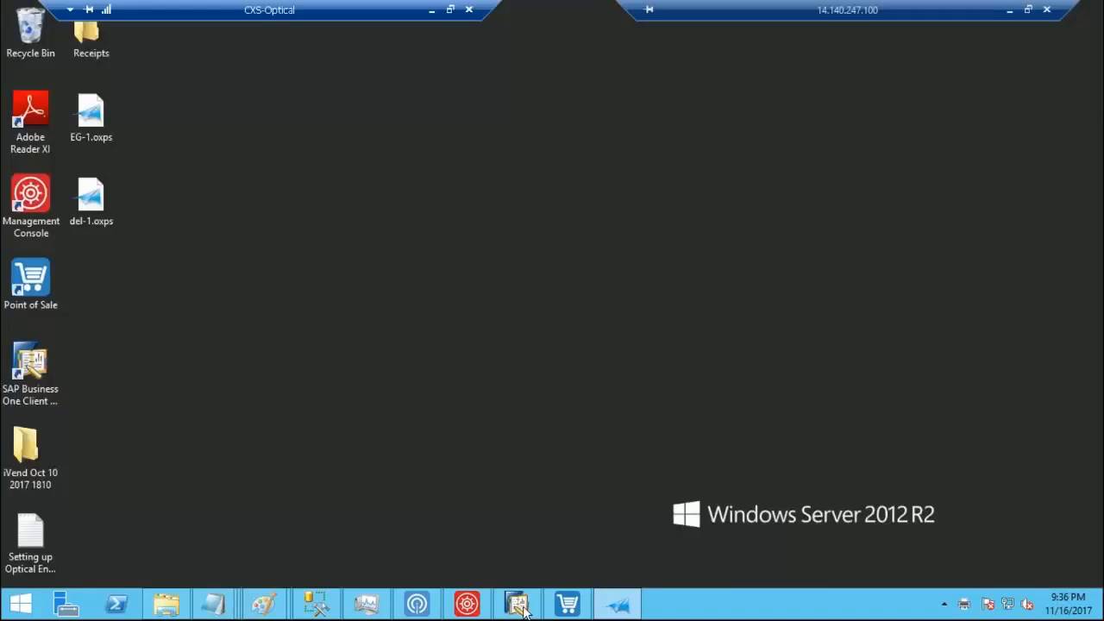
# Step: Switch to SAP Business One, reload the latest sales order to check its status, and review the A/R invoice based on it
pyautogui.click(517, 605)
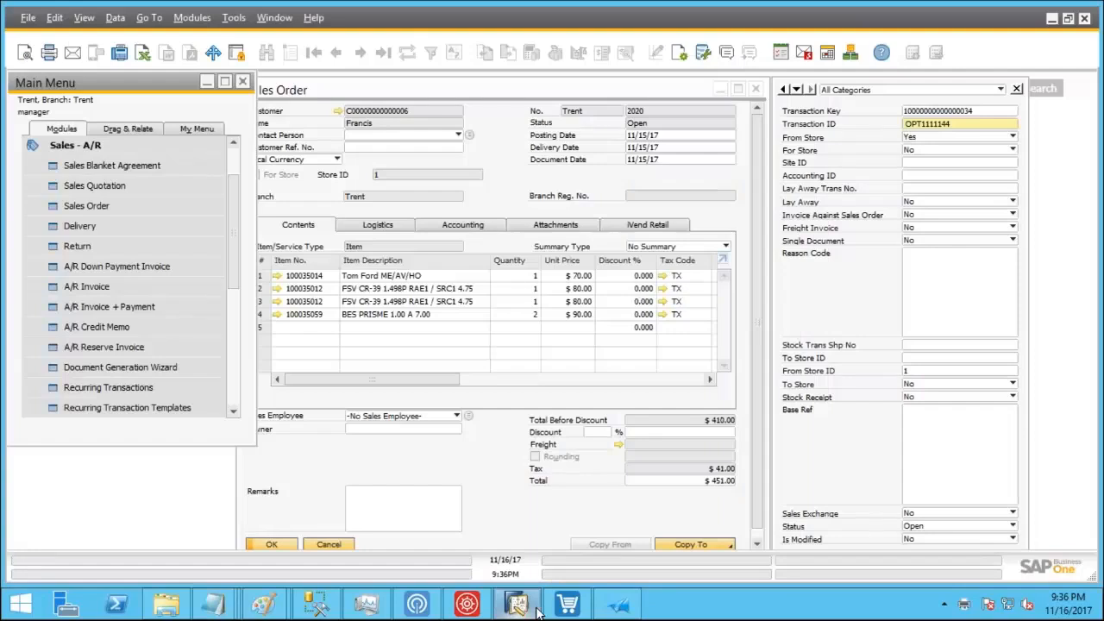
pyautogui.click(461, 83)
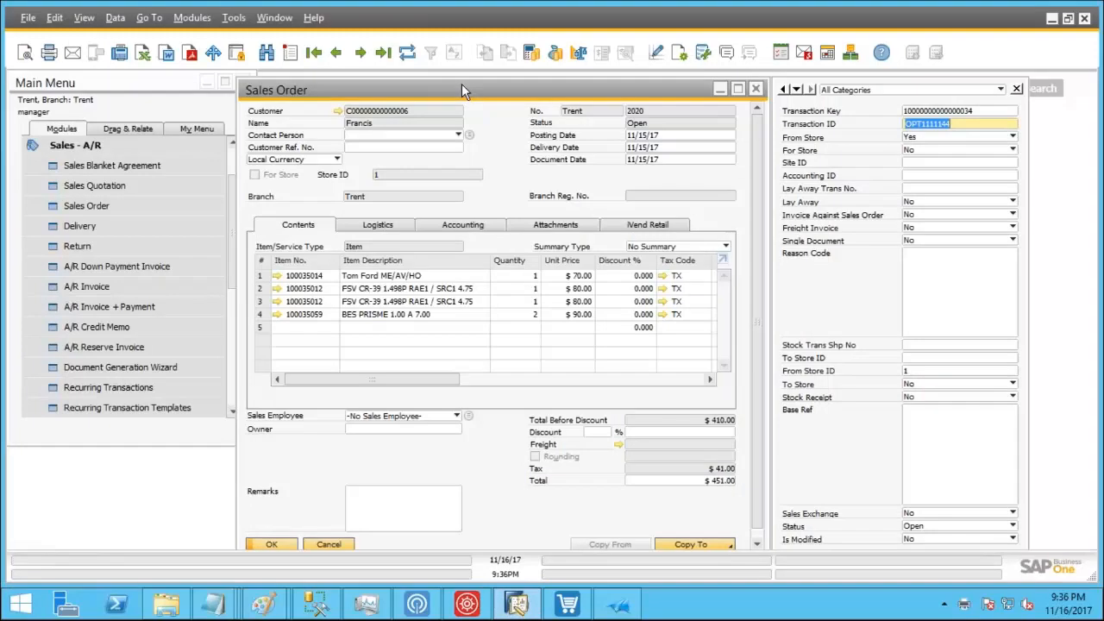
pyautogui.click(384, 53)
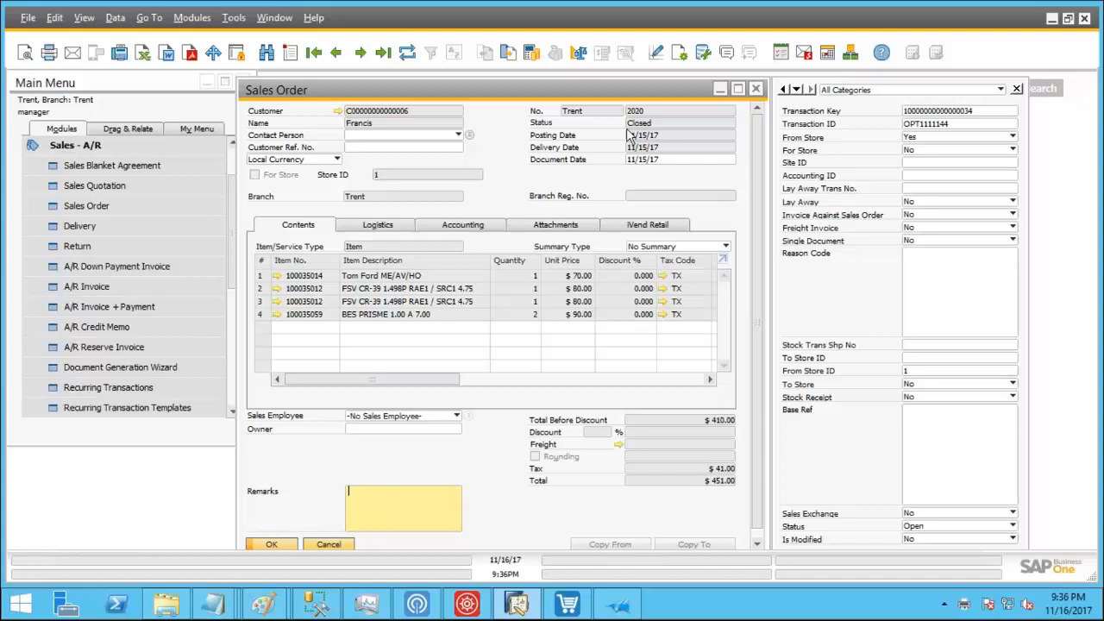
pyautogui.click(507, 56)
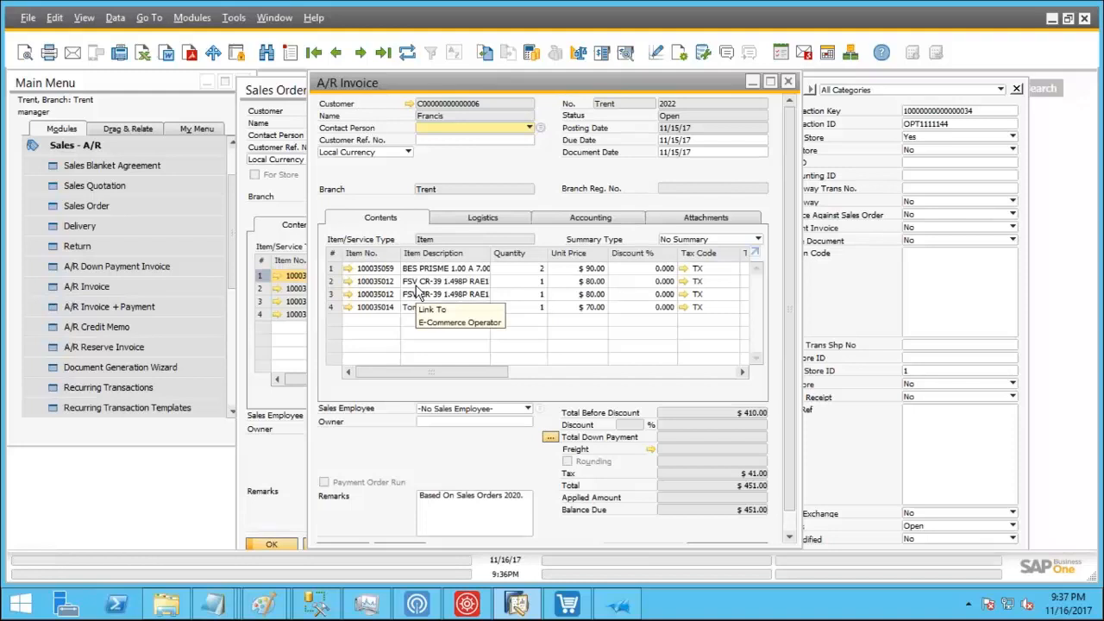
pyautogui.click(68, 151)
pyautogui.click(69, 153)
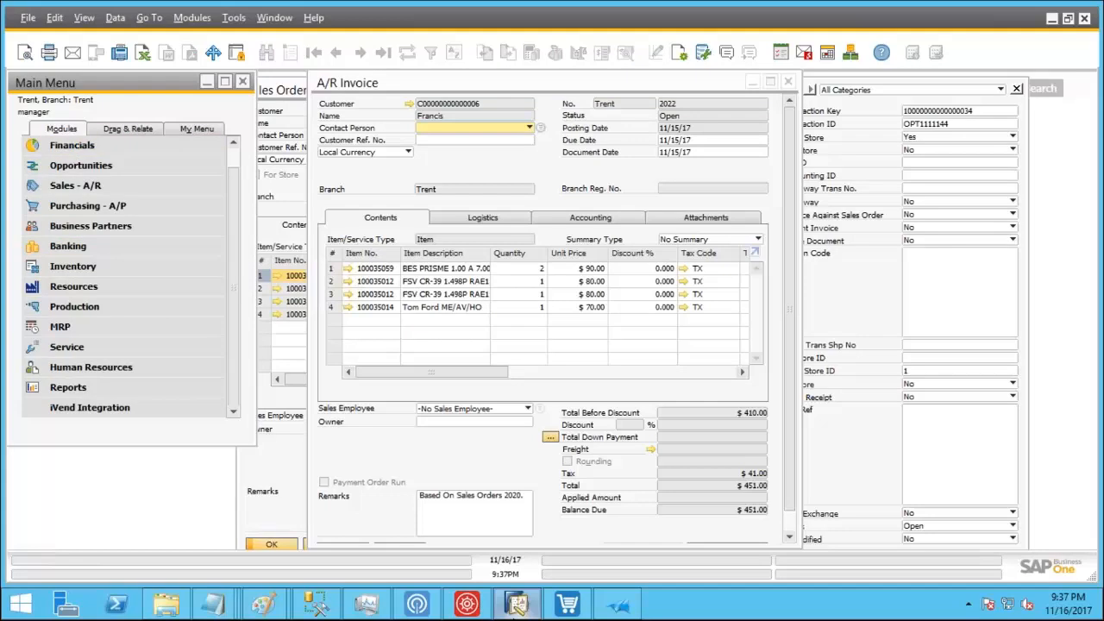
# Step: Switch to Point of Sale and start a contact lens order with an external Distance prescription for the customer of the delivered glasses
pyautogui.click(566, 605)
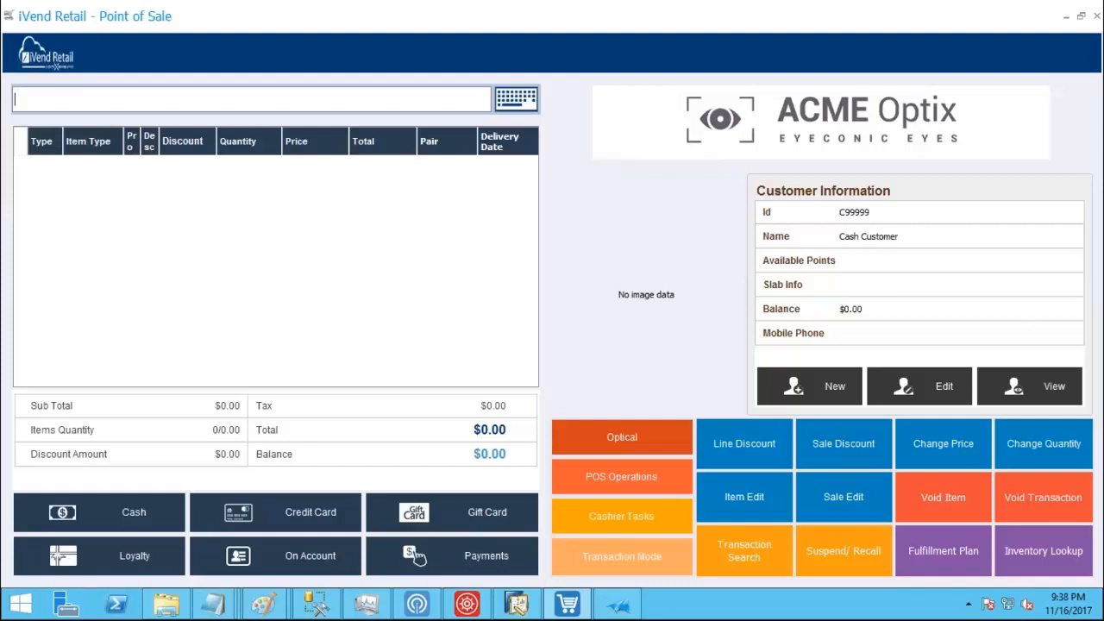
pyautogui.click(660, 447)
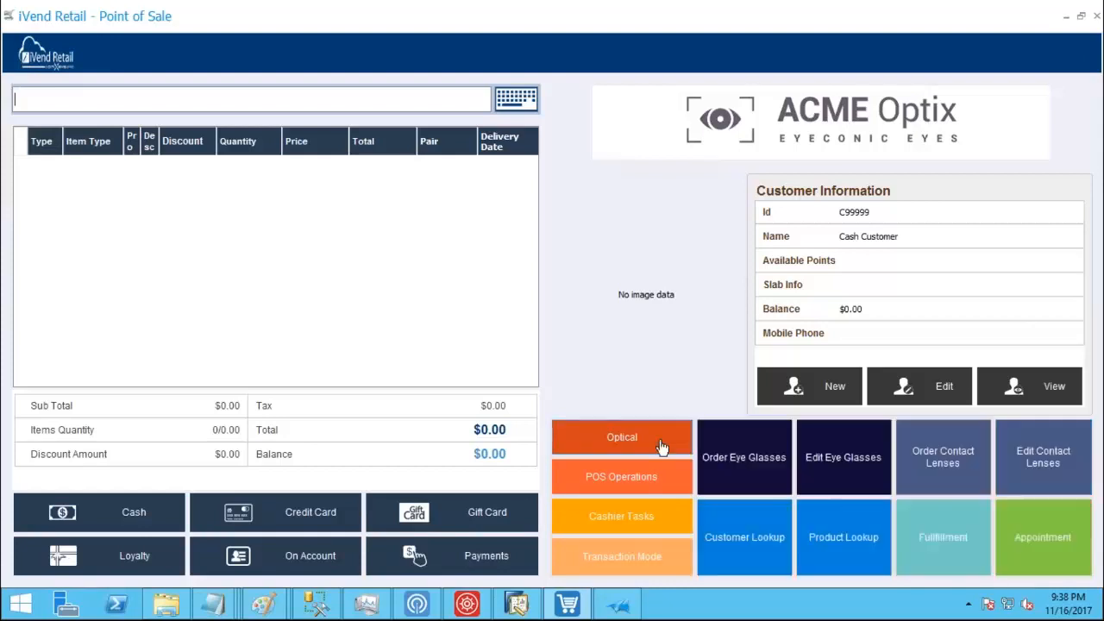
pyautogui.click(936, 472)
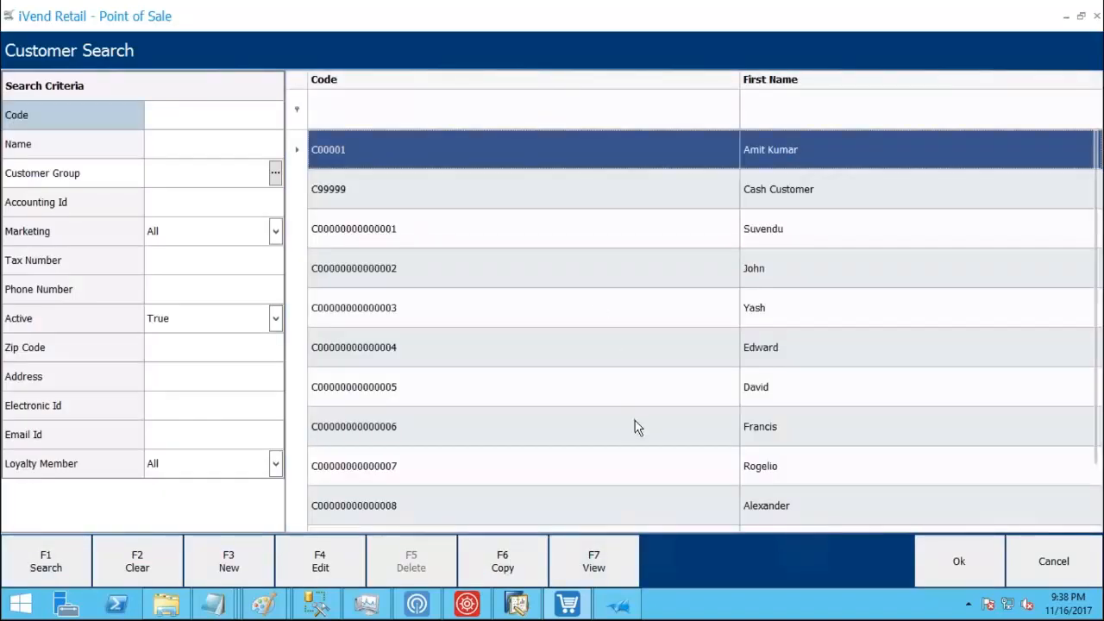
pyautogui.doubleClick(635, 426)
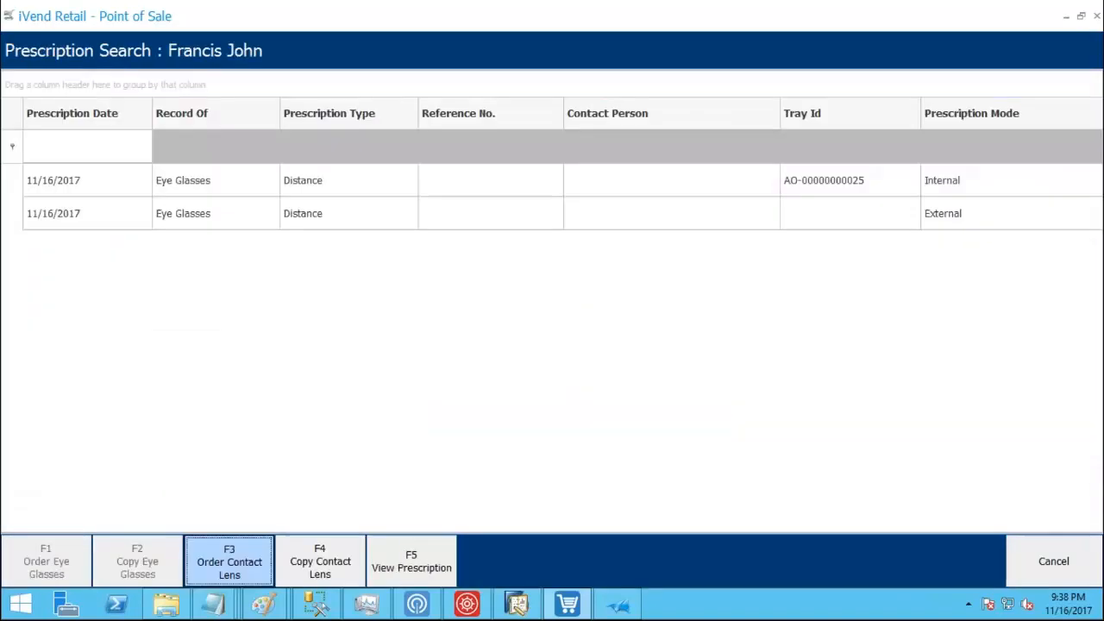
pyautogui.click(247, 569)
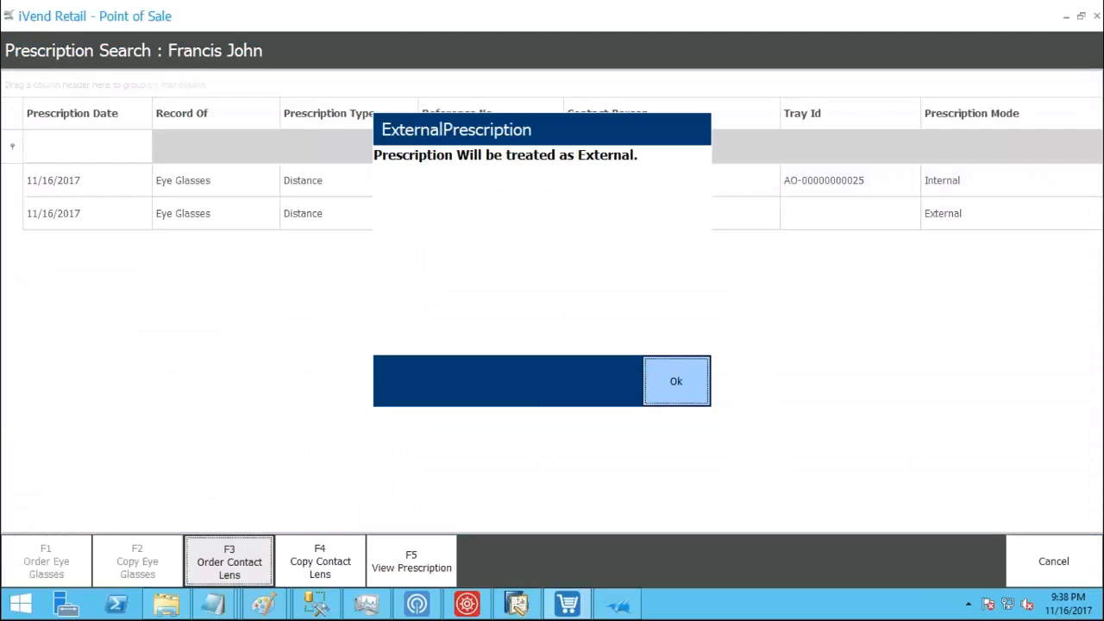
pyautogui.click(676, 381)
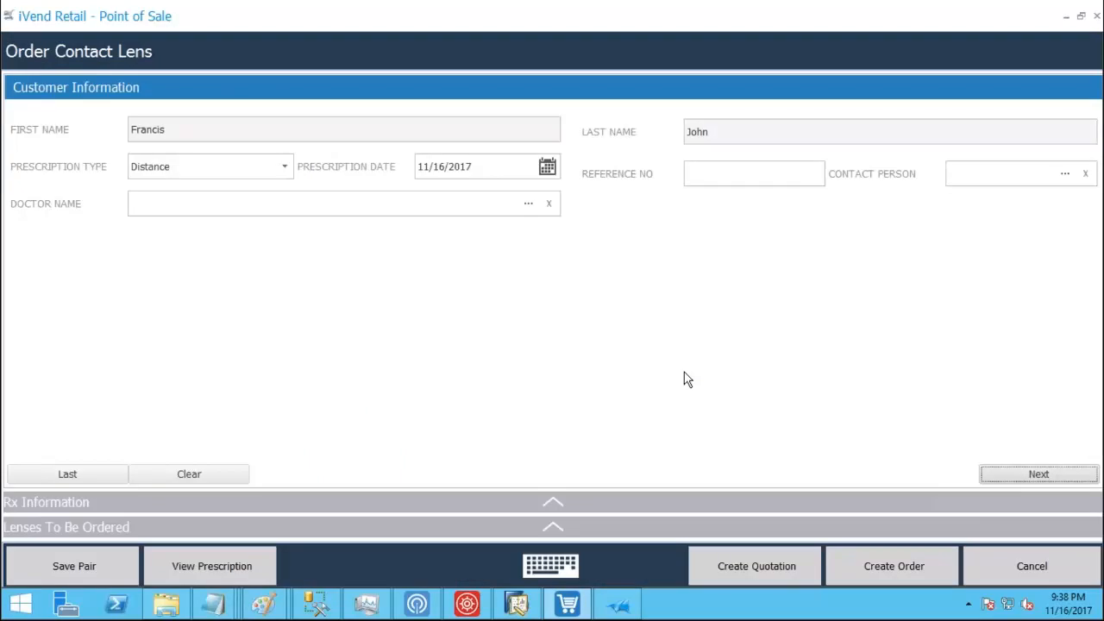
pyautogui.click(1038, 474)
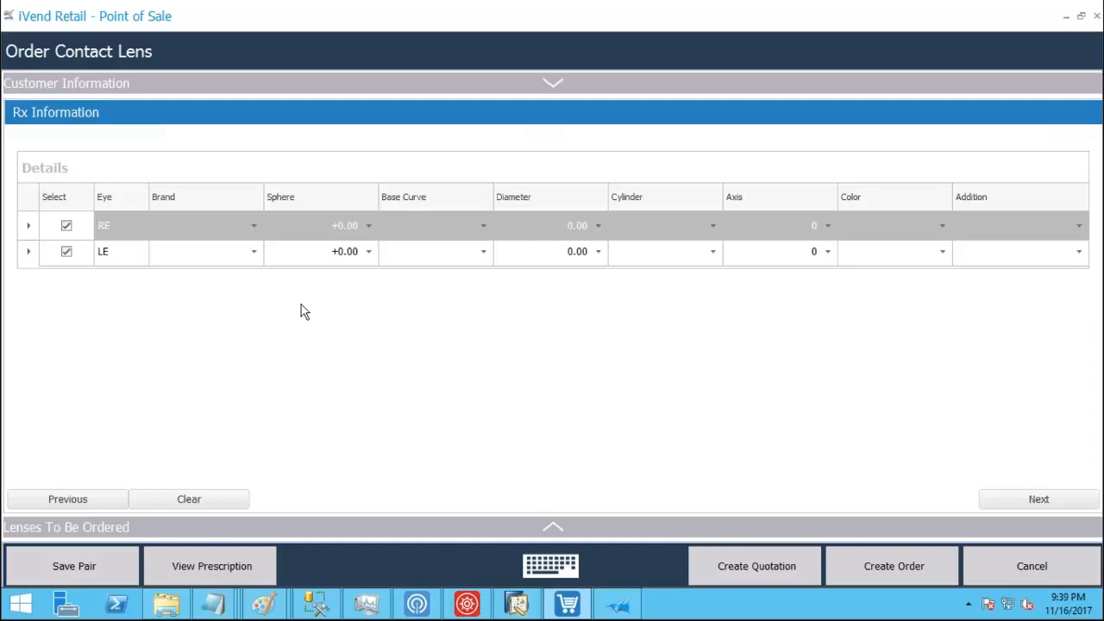
# Step: Enter ACUVUE 2, sphere -2.25, base curve 4.75, diameter 14.00, cylinder -1.25, axis 80, AMETHYST and addition 1.00 for the right eye, and copy them to the left
pyautogui.click(255, 226)
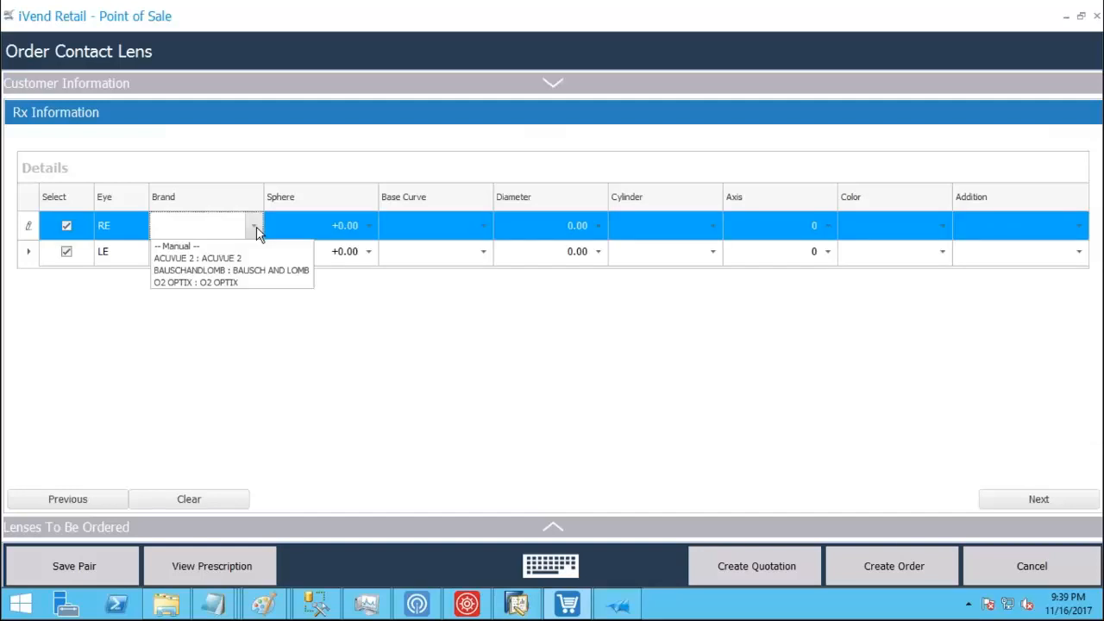
pyautogui.click(239, 258)
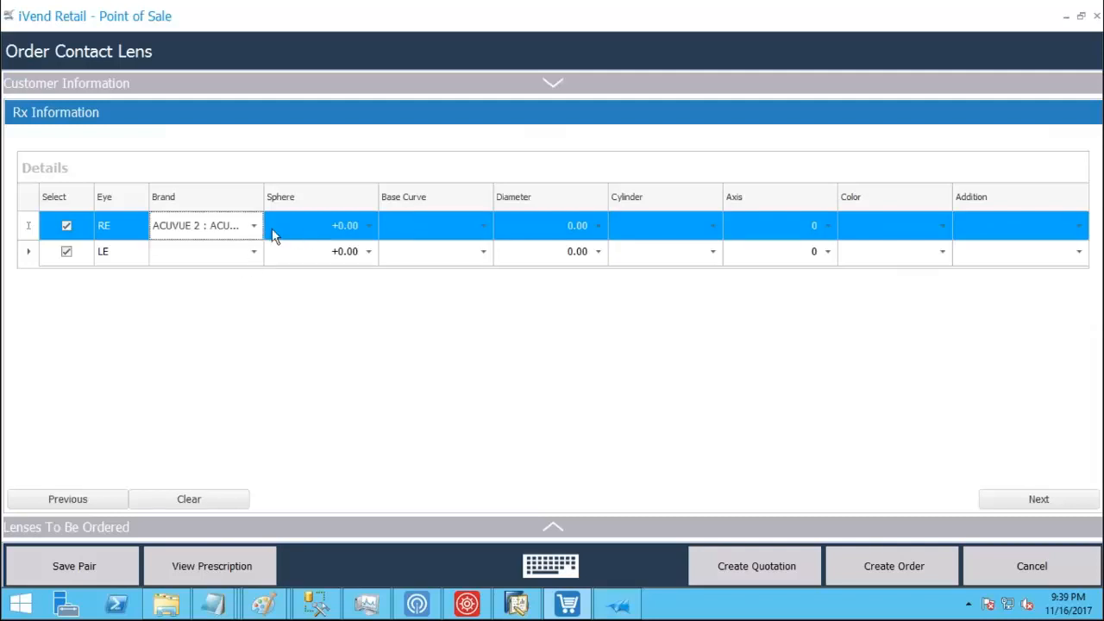
pyautogui.click(271, 228)
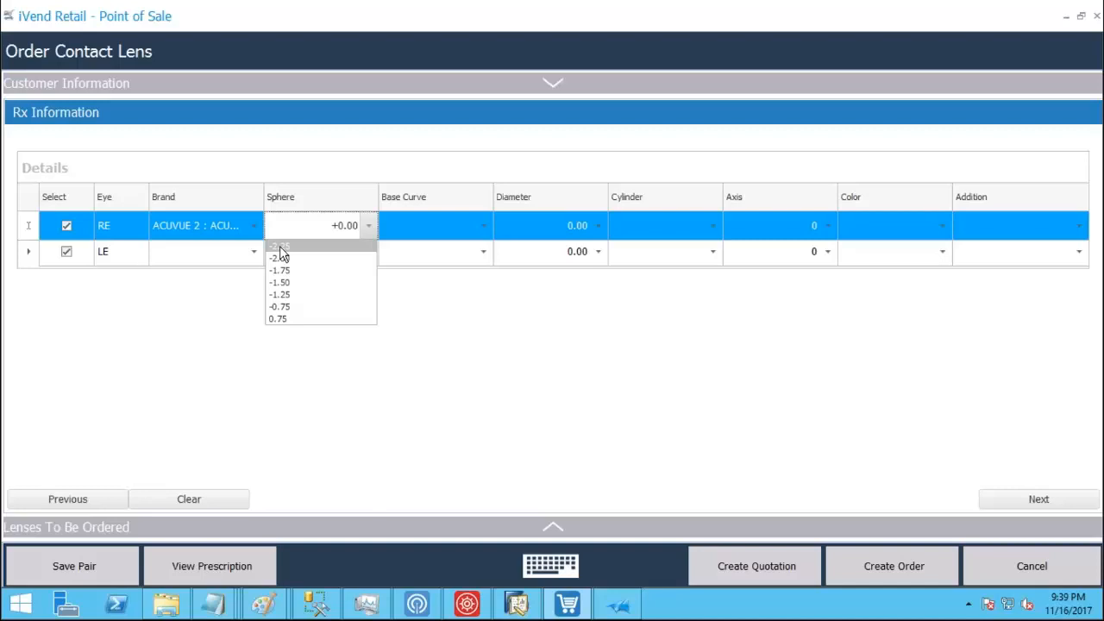
pyautogui.click(280, 248)
pyautogui.click(423, 231)
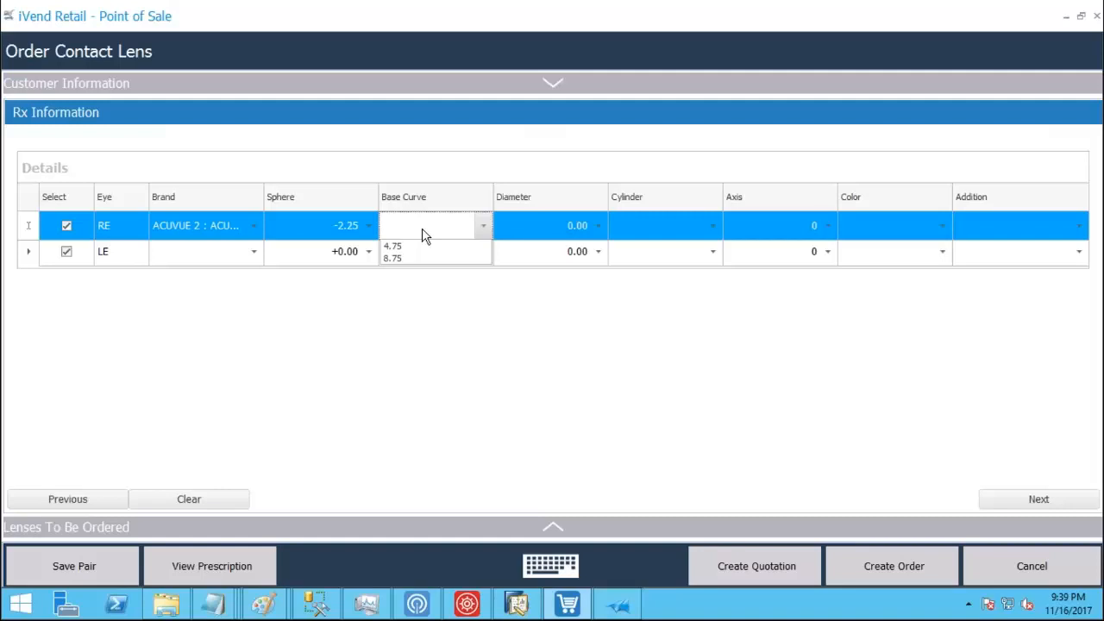
pyautogui.click(412, 248)
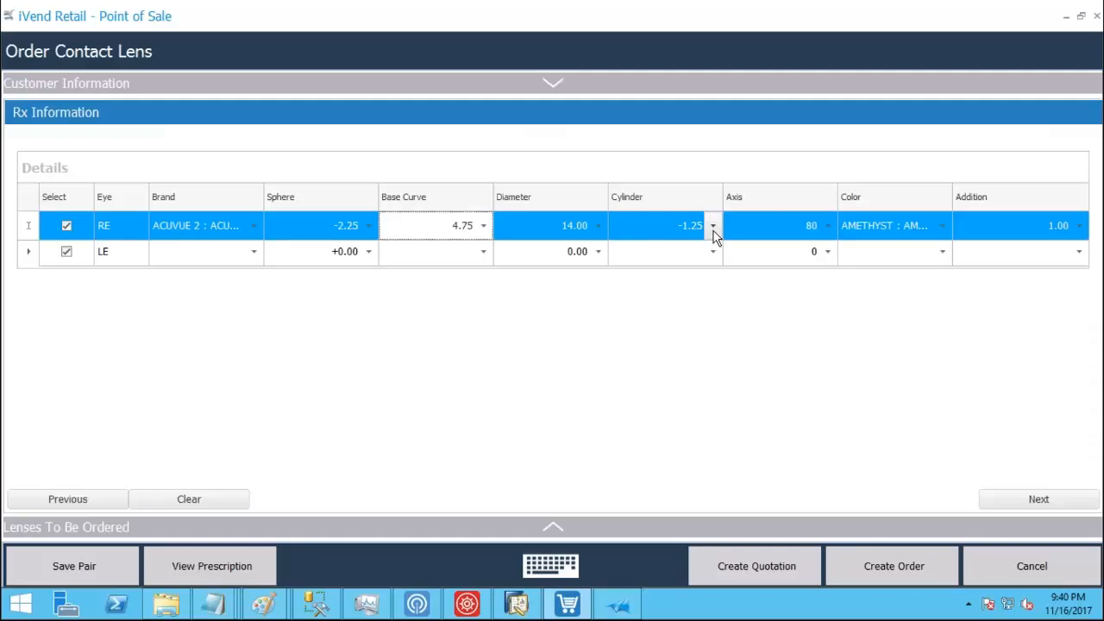
pyautogui.click(33, 261)
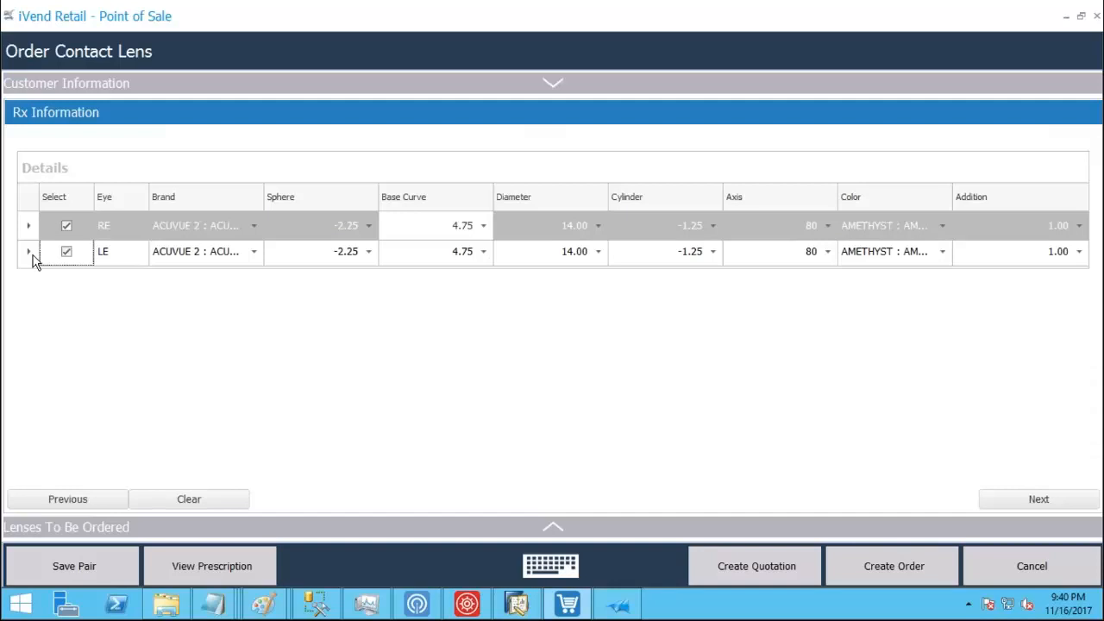
# Step: Review the Acuvue2 lenses selected for both eyes and create the contact lens order
pyautogui.click(1035, 507)
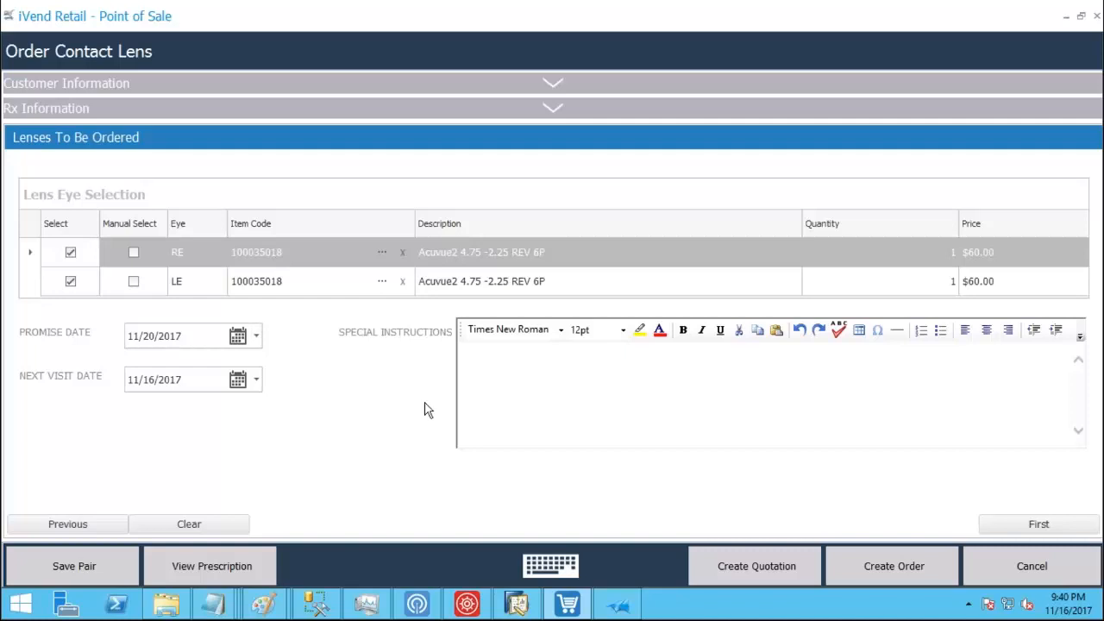
pyautogui.click(559, 389)
pyautogui.click(894, 567)
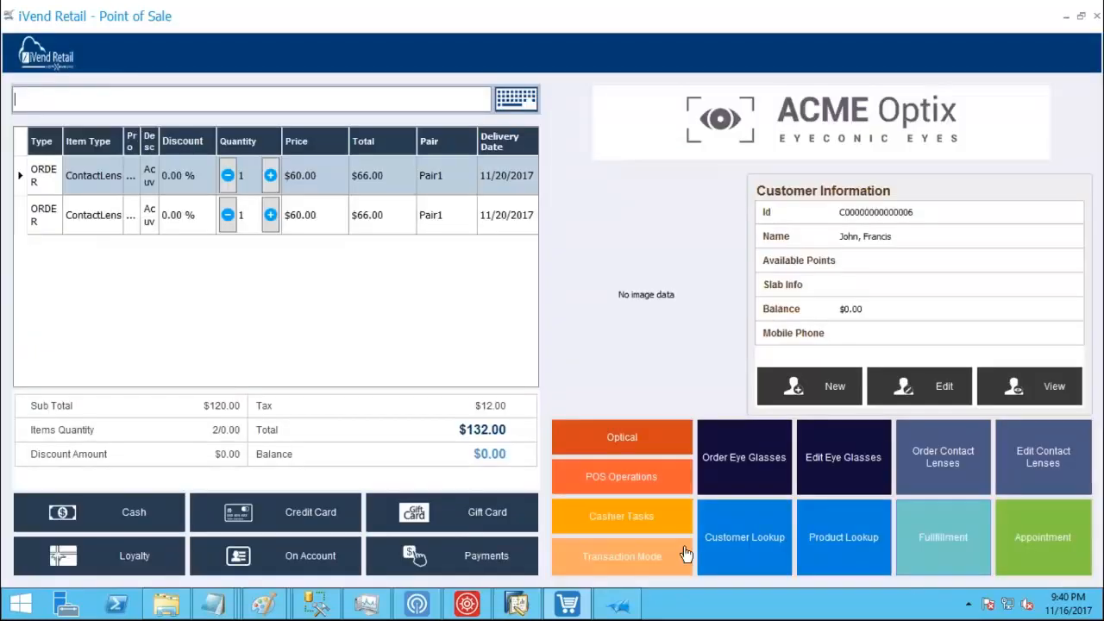
# Step: Take a full advance payment of $132.00 in cash against the contact lens order
pyautogui.click(469, 566)
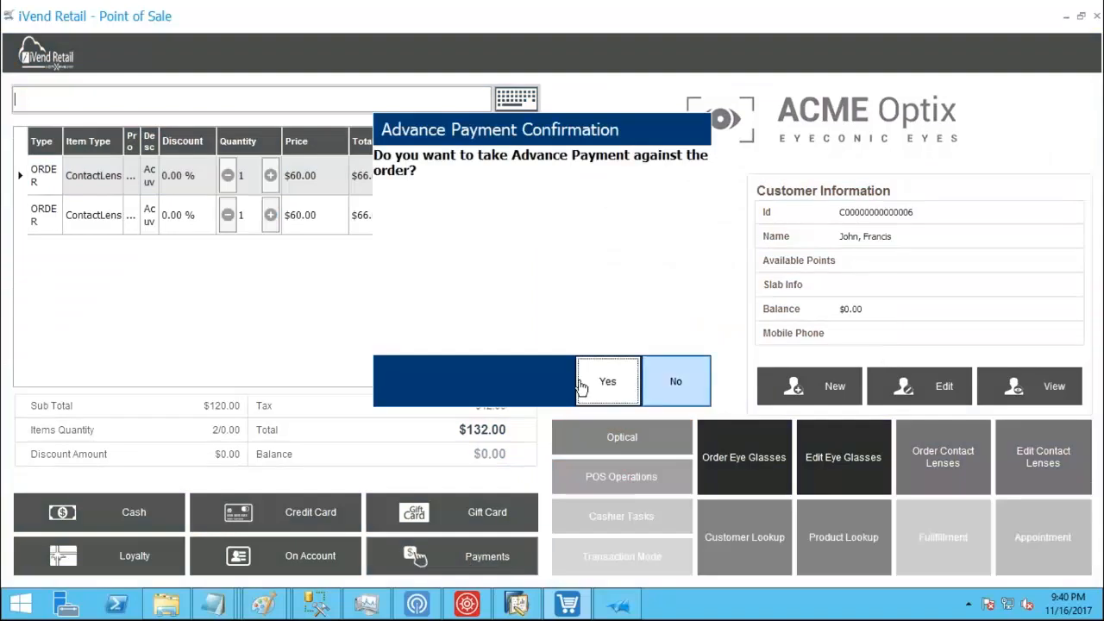
pyautogui.click(670, 377)
pyautogui.click(927, 145)
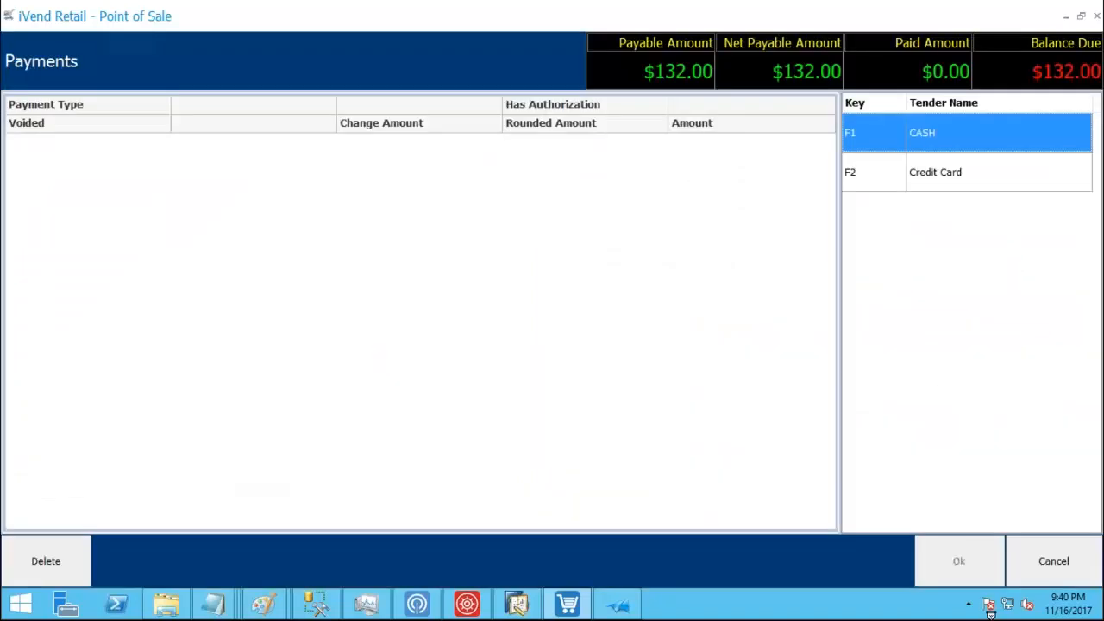
pyautogui.click(959, 576)
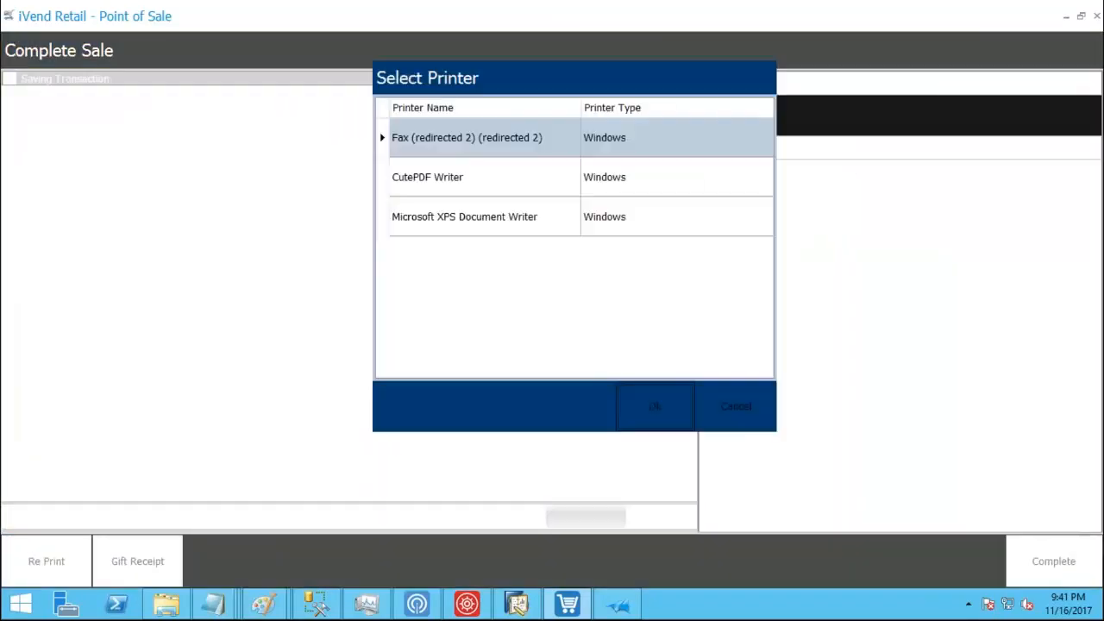
# Step: Print the contact lens order receipt with Microsoft XPS Document Writer and save it on the Desktop as CL-1
pyautogui.click(653, 407)
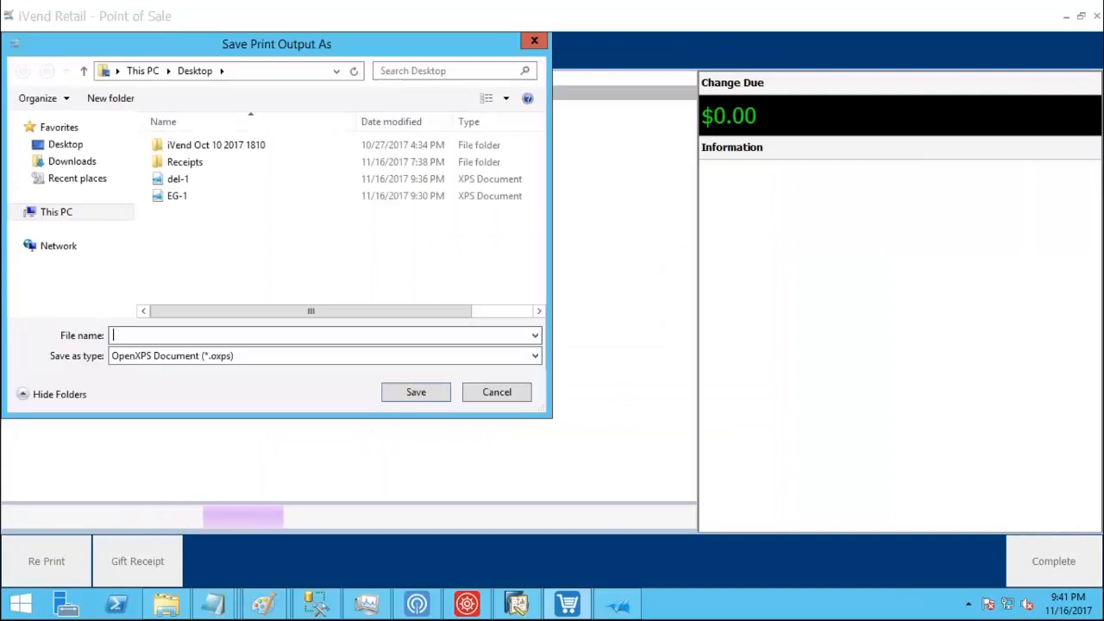
pyautogui.write('CL-1')
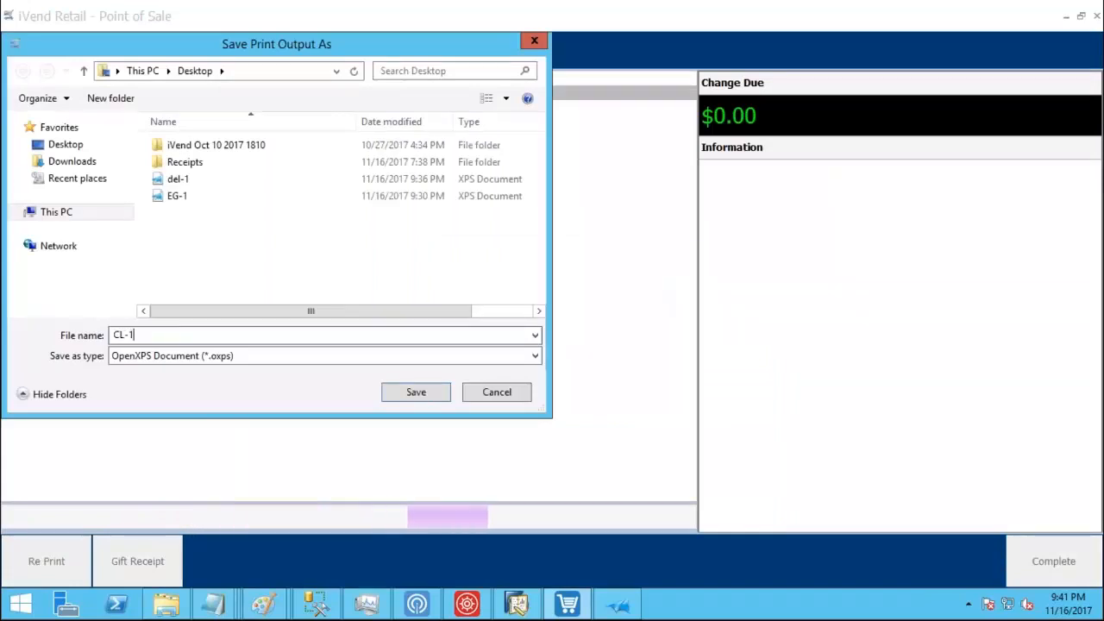
pyautogui.press('Return')
# Step: Review the order items, payment totals and contact lens lab order in the CL-1 receipt, and close it
pyautogui.scroll(-3, 555, 352)
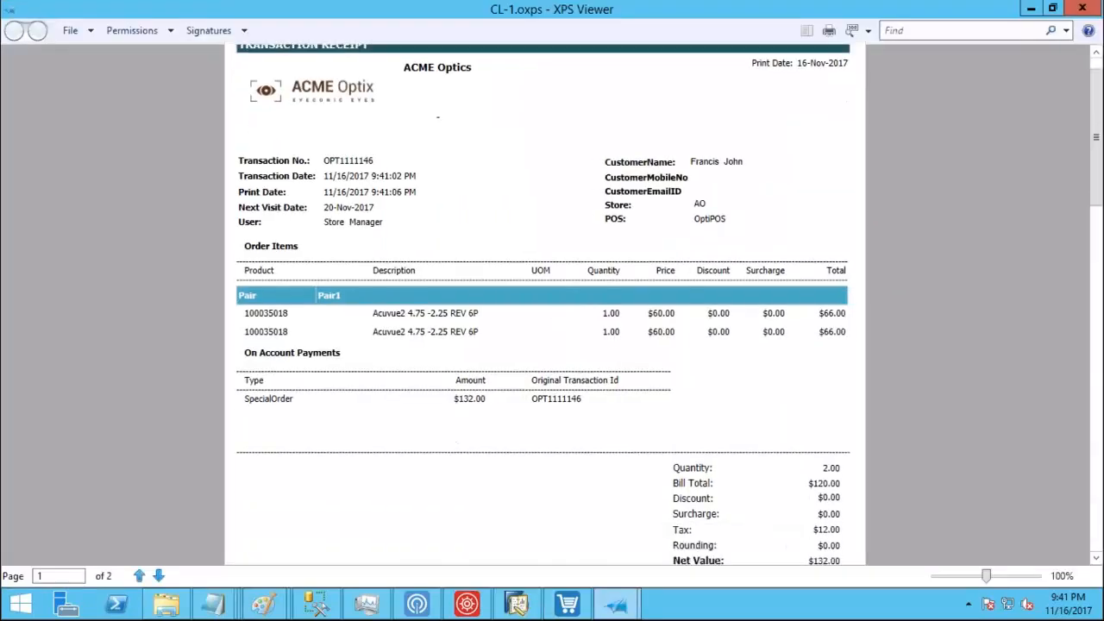
pyautogui.scroll(-7, 554, 365)
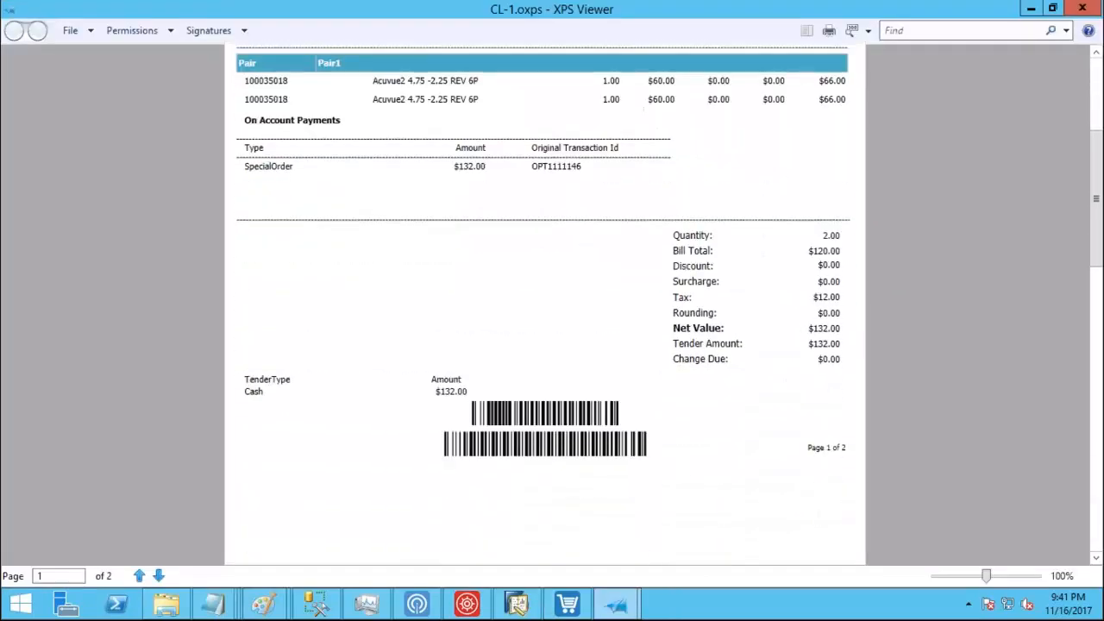
pyautogui.scroll(-5, 555, 366)
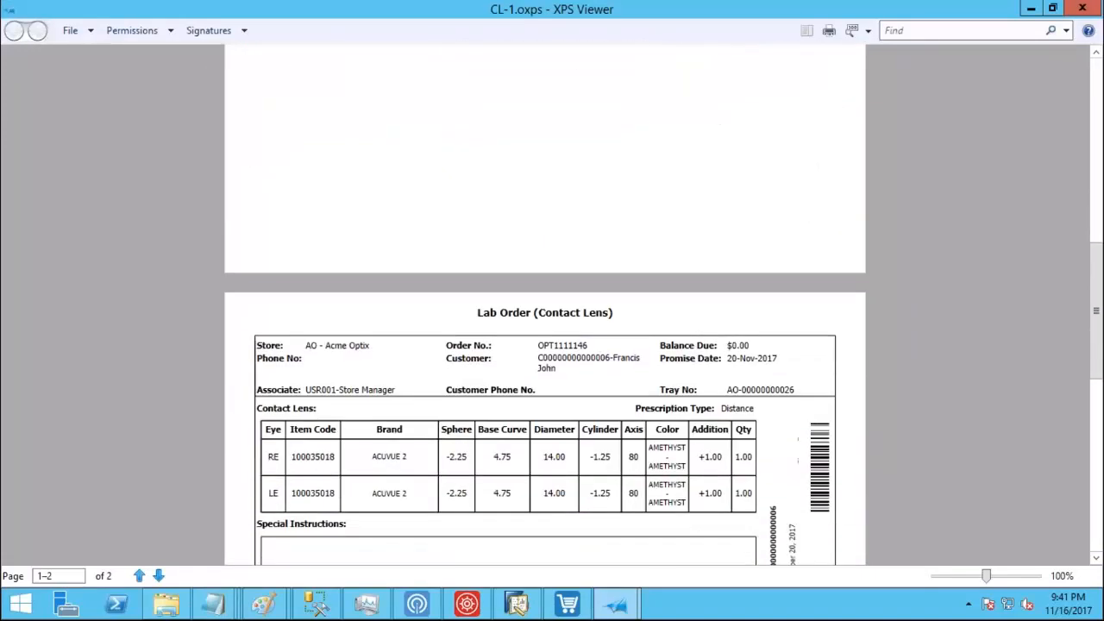
pyautogui.scroll(-5, 408, 397)
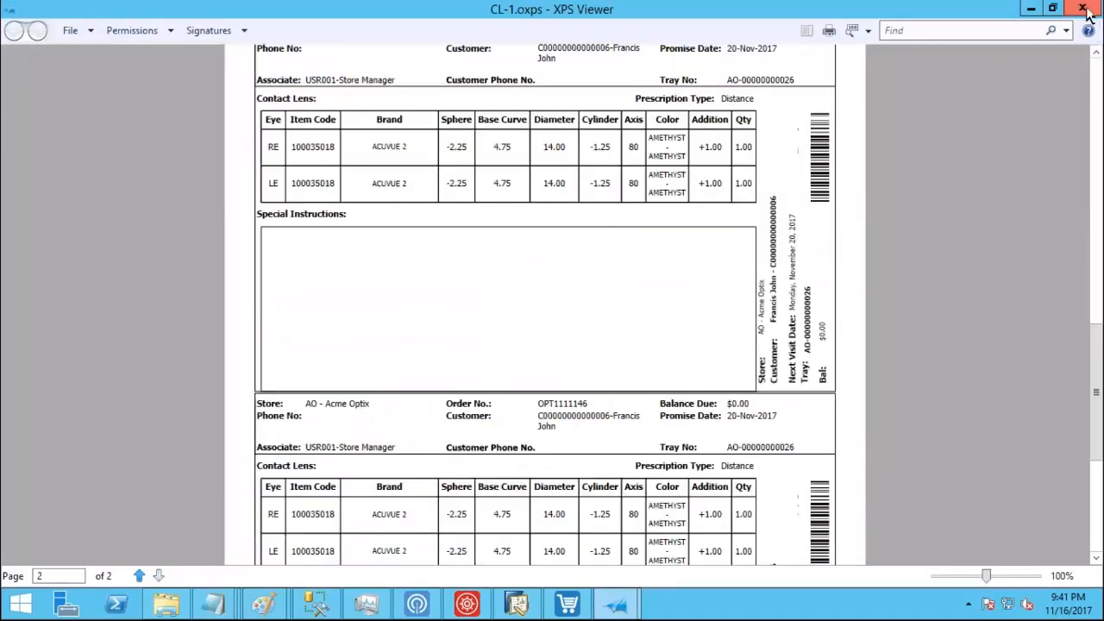
pyautogui.click(1082, 7)
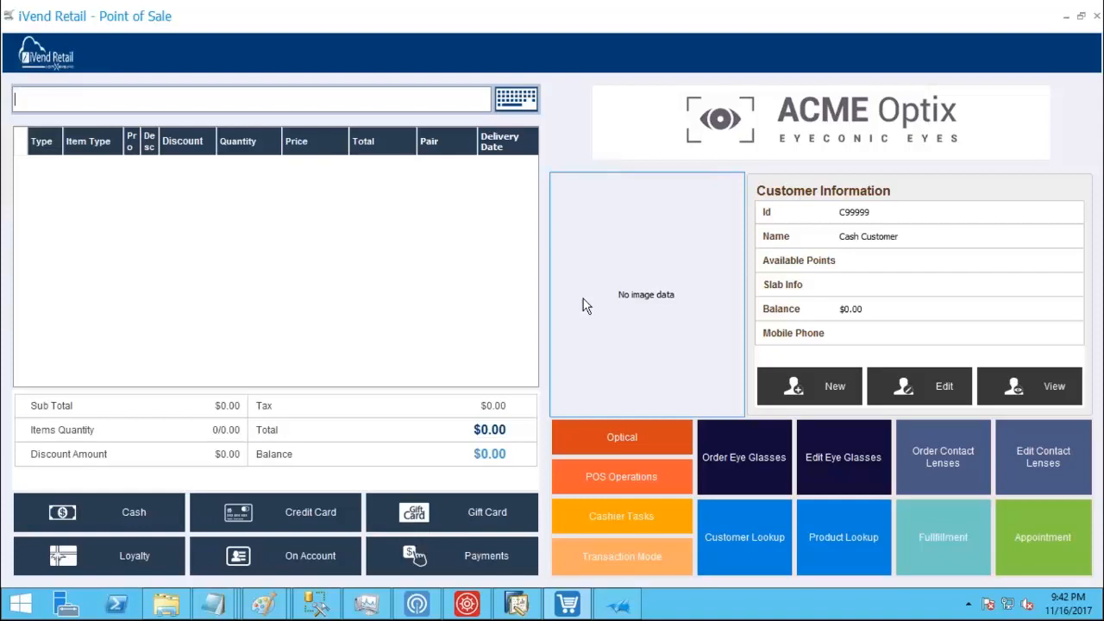
# Step: Start an eye glasses order with an external Distance prescription for a different customer and proceed to the Rx information
pyautogui.click(729, 443)
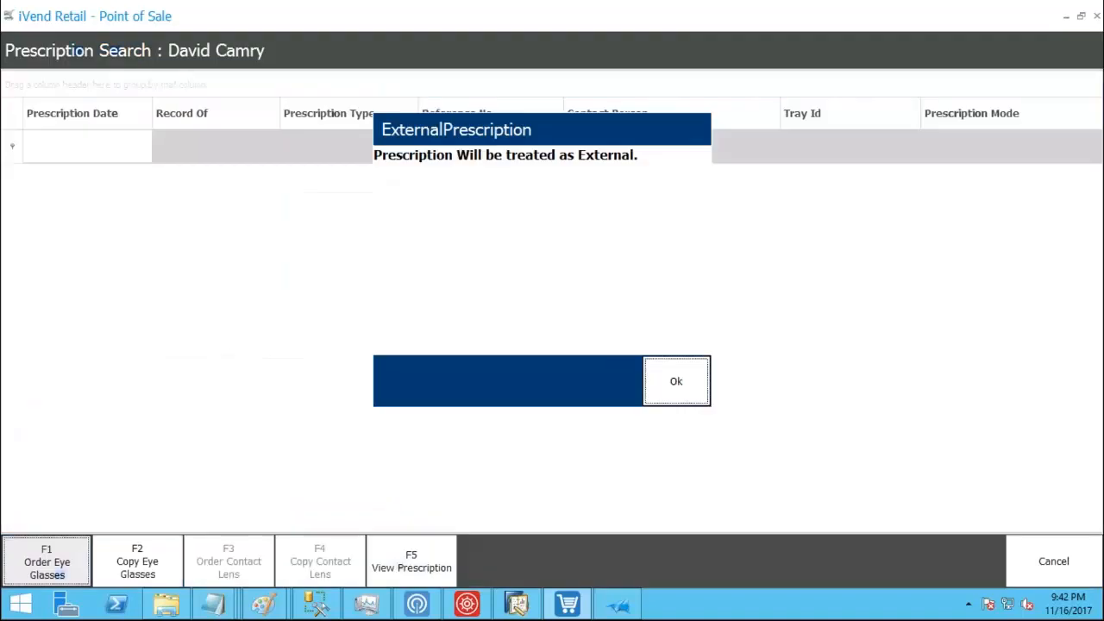
pyautogui.click(649, 386)
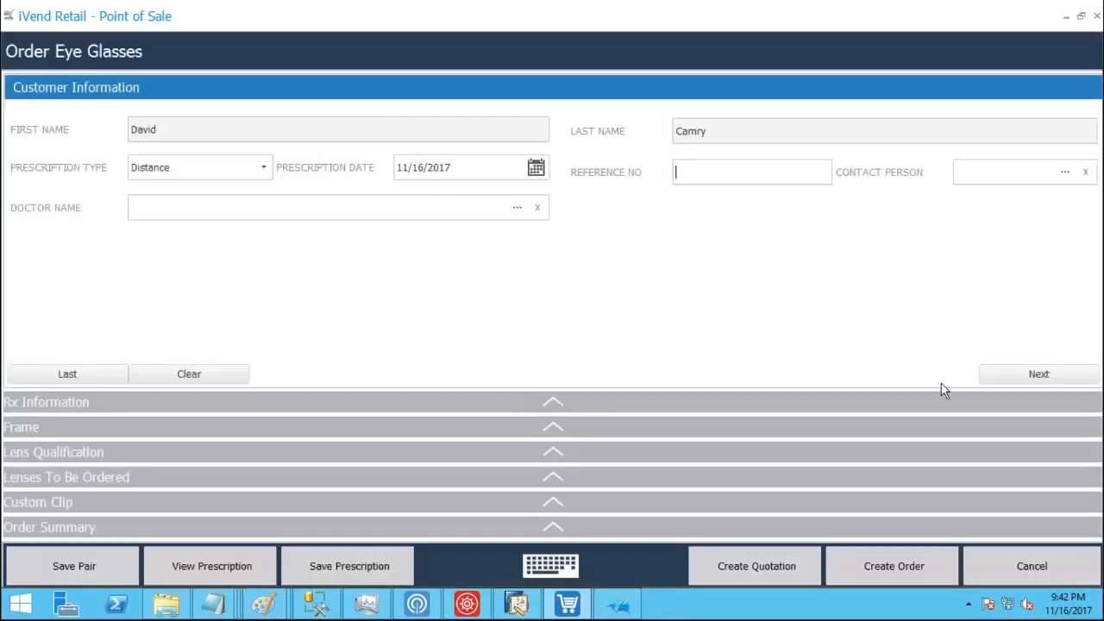
pyautogui.click(1026, 385)
# Step: Set the right eye's sphere to -2.25 in the glasses prescription and proceed to the frame details
pyautogui.click(247, 226)
pyautogui.write('-2.25')
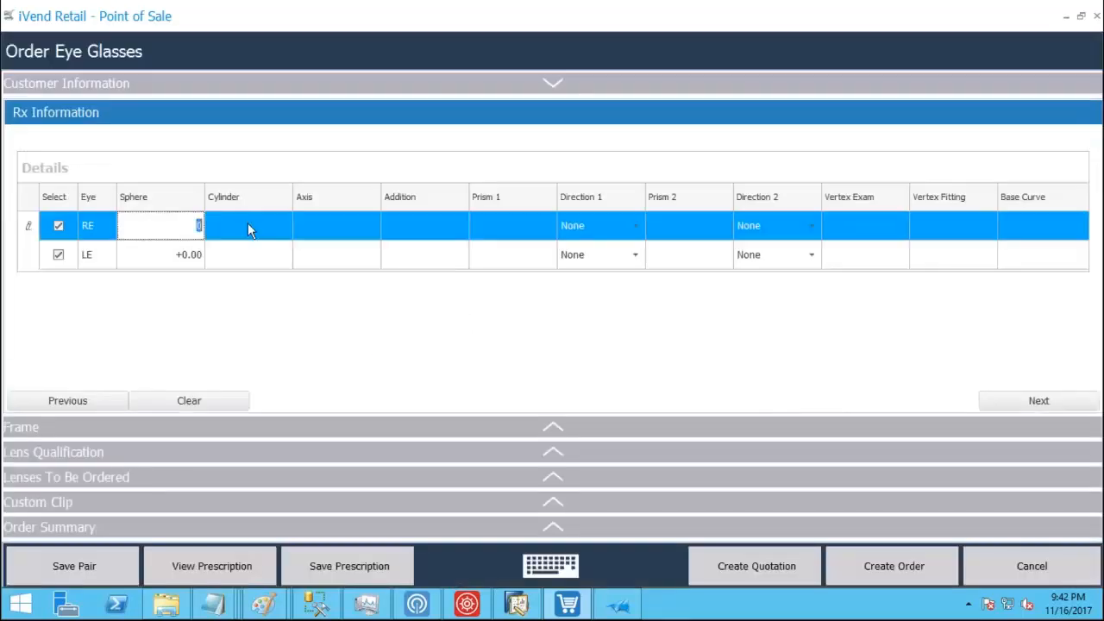
pyautogui.press('Tab')
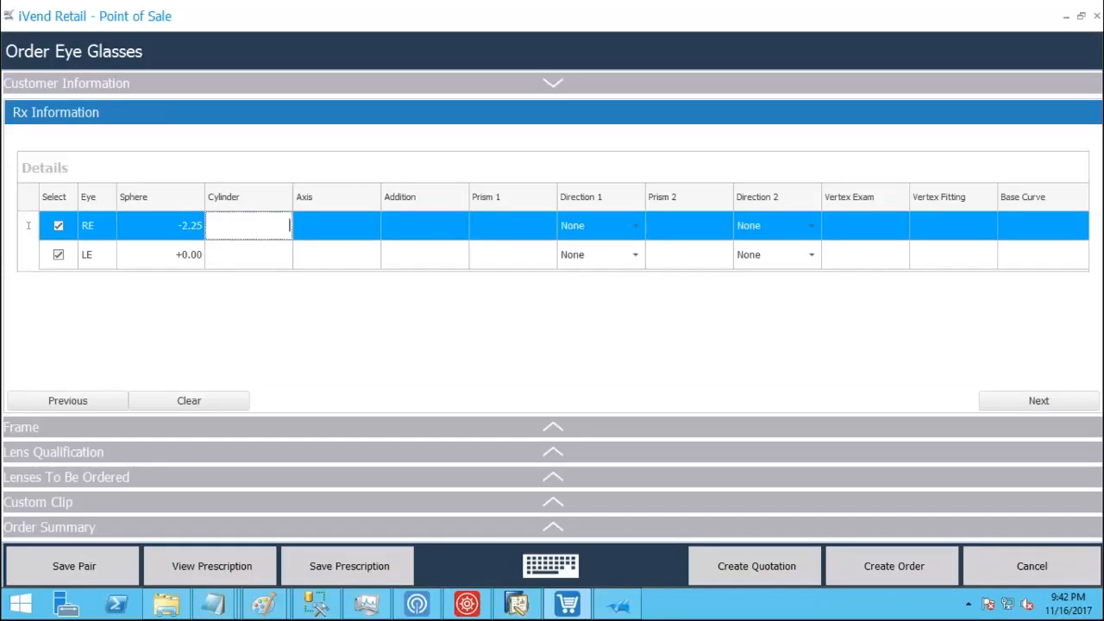
pyautogui.click(1011, 404)
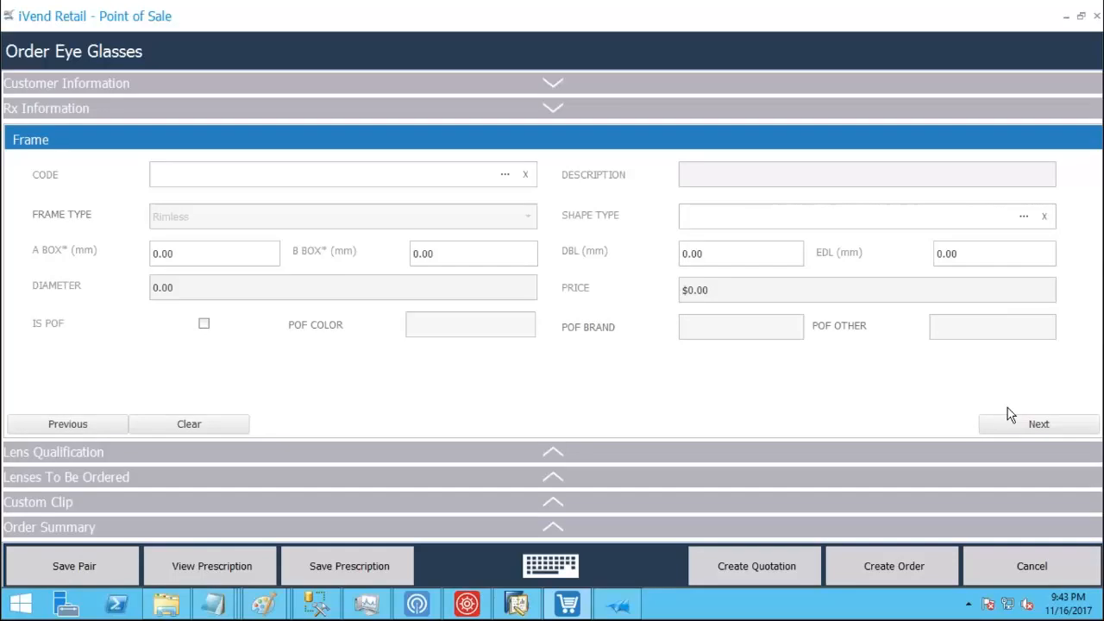
# Step: Mark the frame as the patient's own frame (POF), and clear the frame entry
pyautogui.click(204, 325)
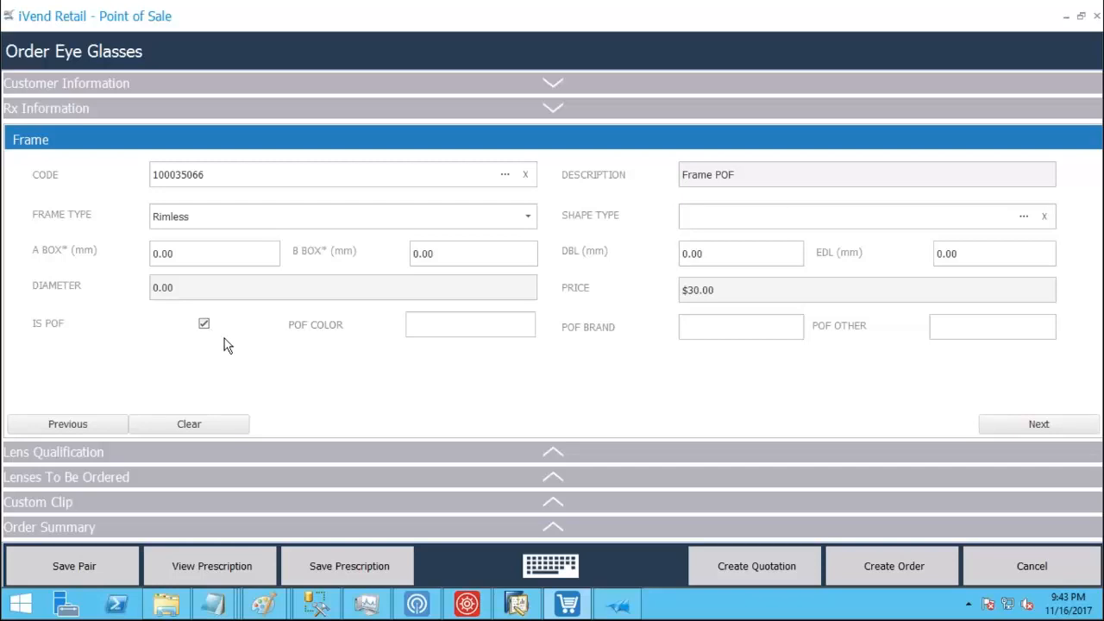
pyautogui.click(165, 255)
pyautogui.click(525, 175)
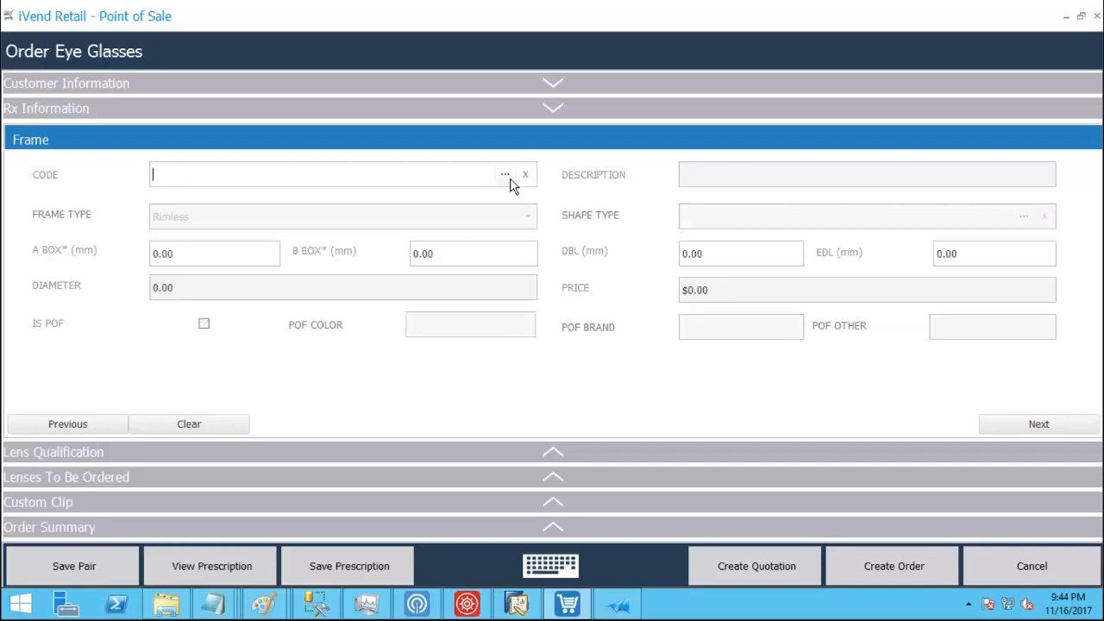
# Step: Select frame 100035014, Tom Ford ME/AV/HO, for the glasses and proceed to the lens qualification
pyautogui.click(509, 181)
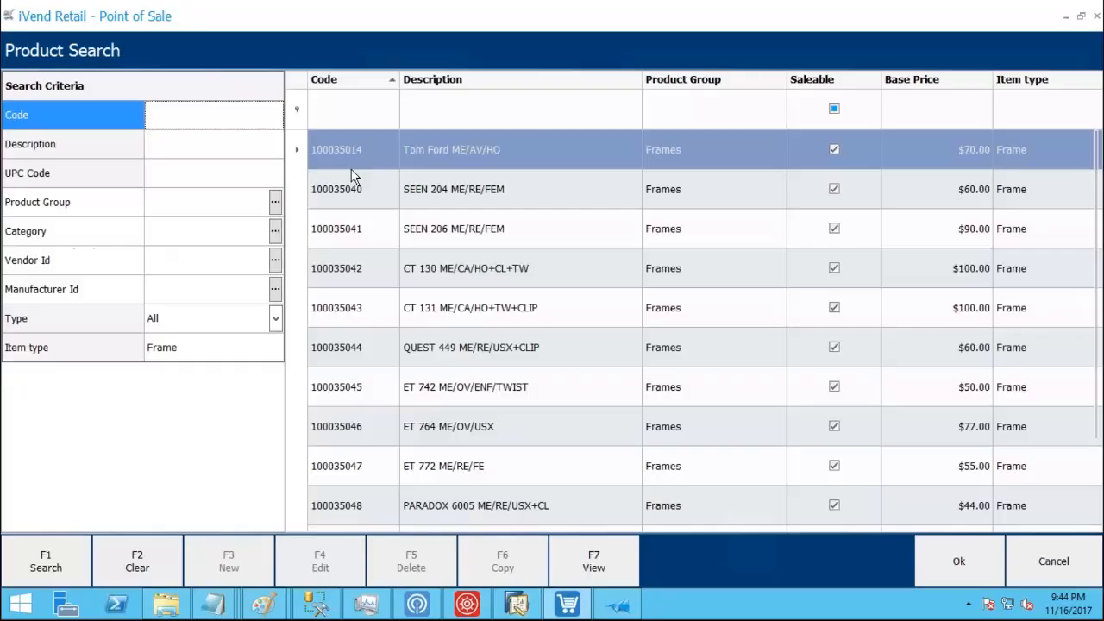
pyautogui.doubleClick(354, 155)
pyautogui.click(1026, 423)
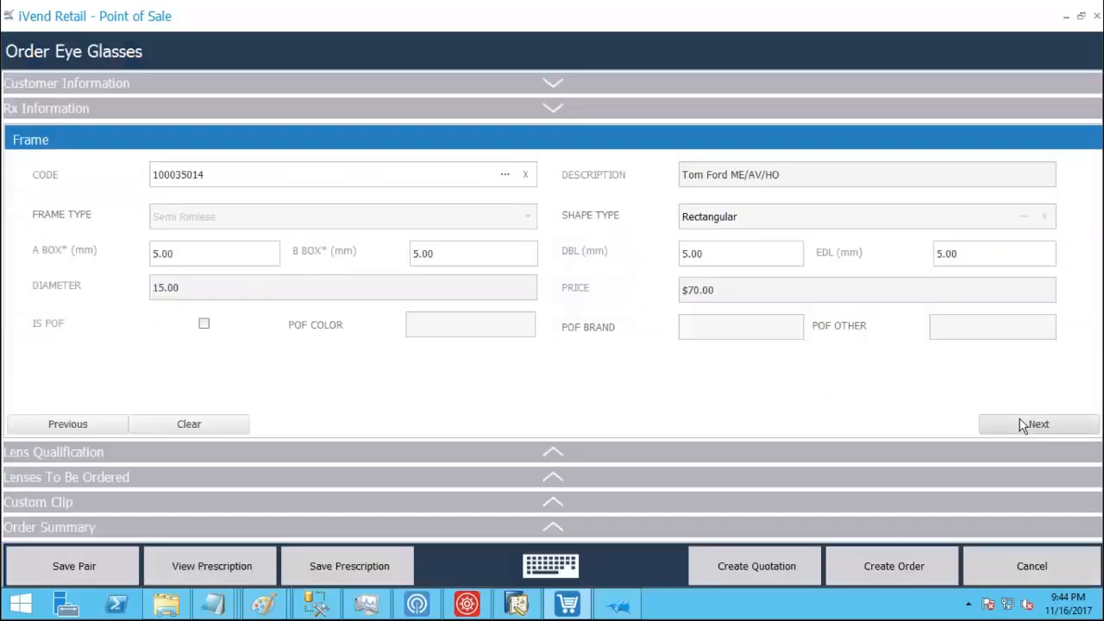
# Step: Set the right eye's distance PD to 4, near PD to 4, height to 1 and lens category to Manual, and proceed to the lenses
pyautogui.moveTo(169, 218); pyautogui.dragTo(130, 219)
pyautogui.write('4')
pyautogui.press('Tab')
pyautogui.write('4')
pyautogui.press('Tab')
pyautogui.write('1')
pyautogui.press('Tab')
pyautogui.click(255, 253)
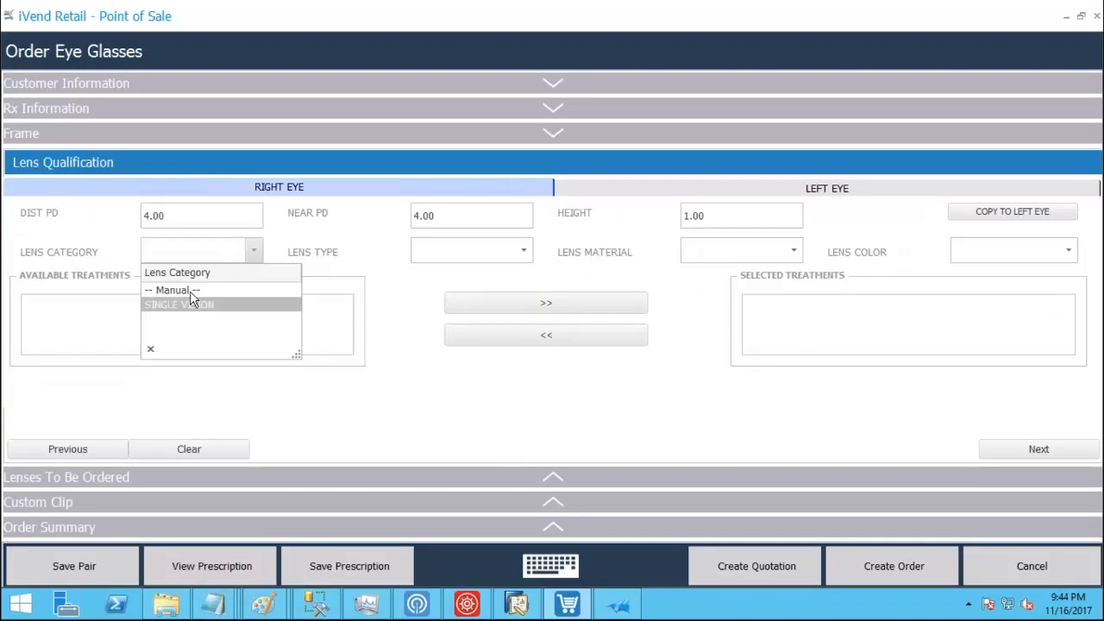
pyautogui.click(191, 291)
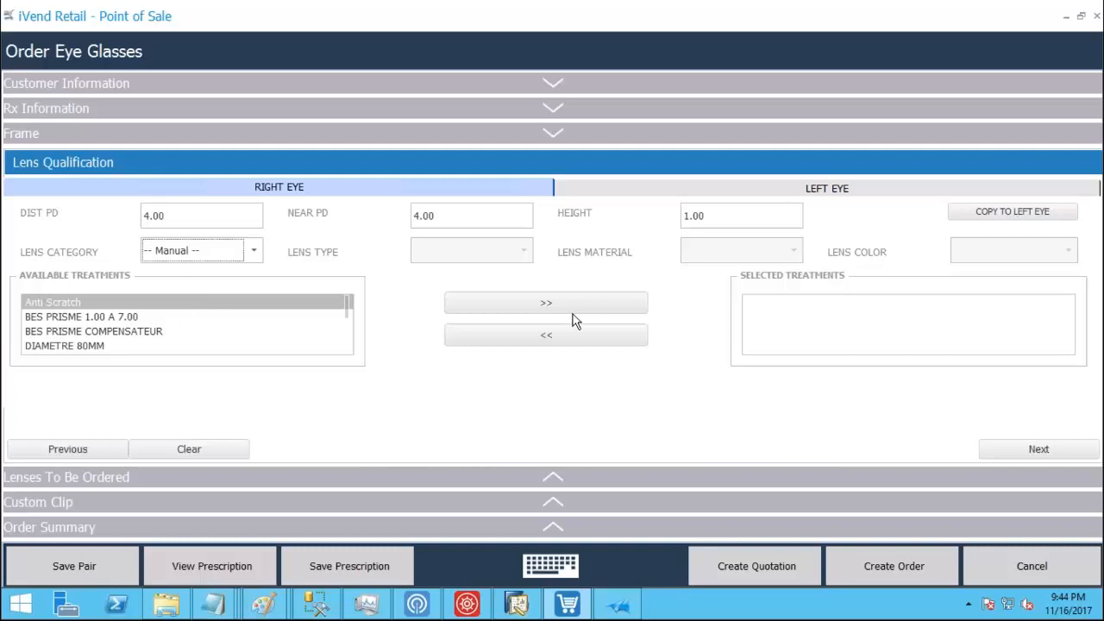
pyautogui.click(1007, 448)
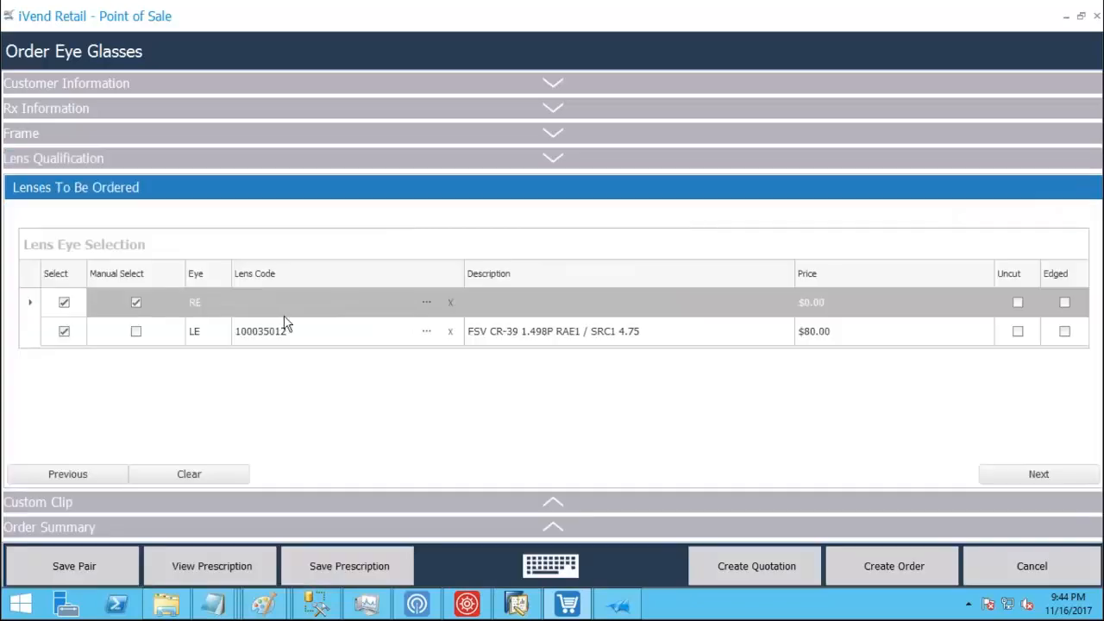
# Step: Browse the lens products for the right eye's manual lens selection, and cancel the eye glasses order
pyautogui.click(426, 307)
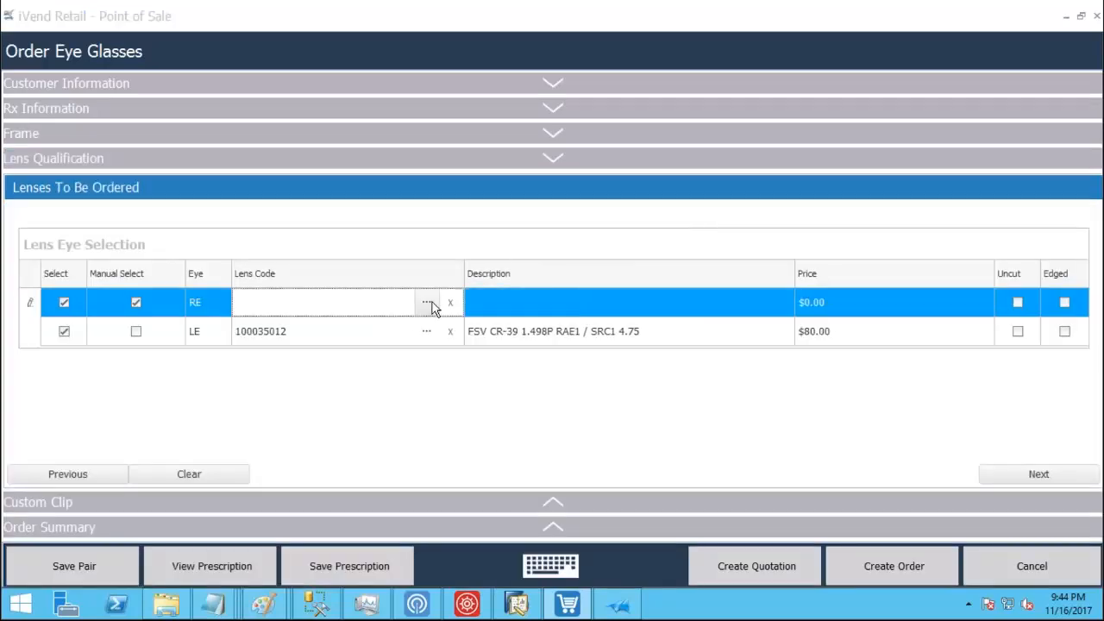
pyautogui.click(428, 304)
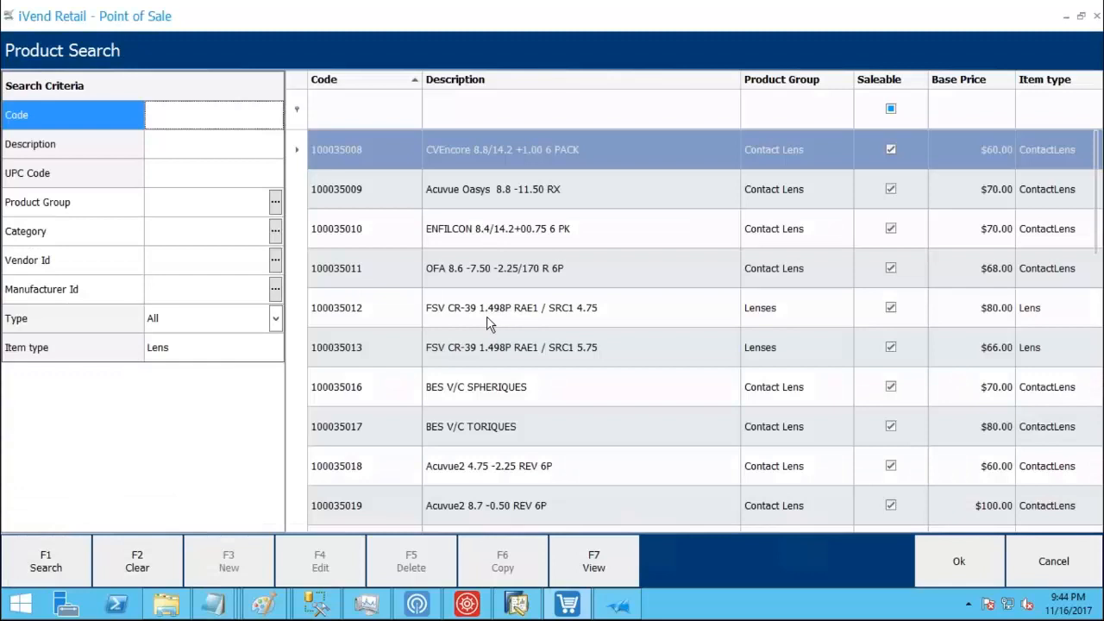
pyautogui.click(1016, 569)
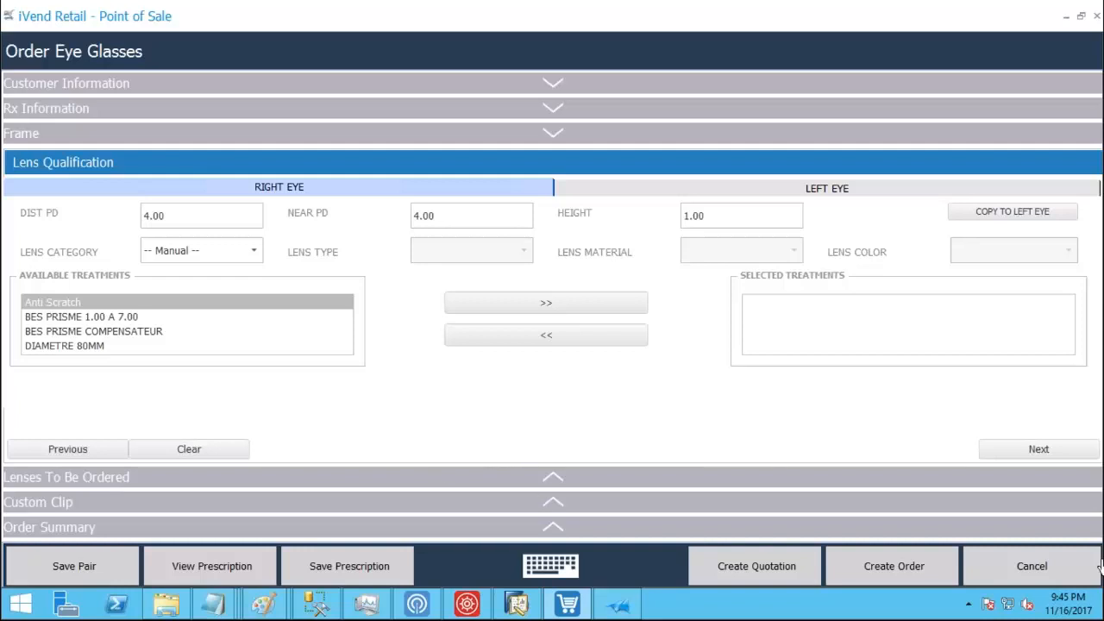
pyautogui.click(1054, 576)
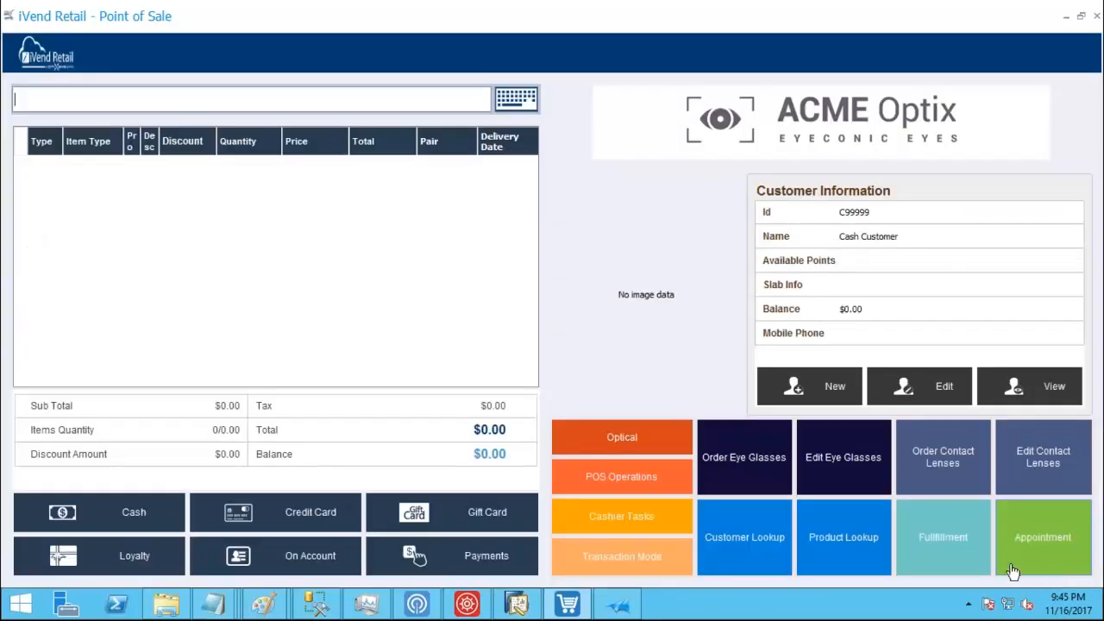
# Step: Start an appointment in the second optometrist's unscheduled Friday 11/17/2017 1:30 PM slot, accept the dummy optometrist and choose an existing customer
pyautogui.click(1013, 571)
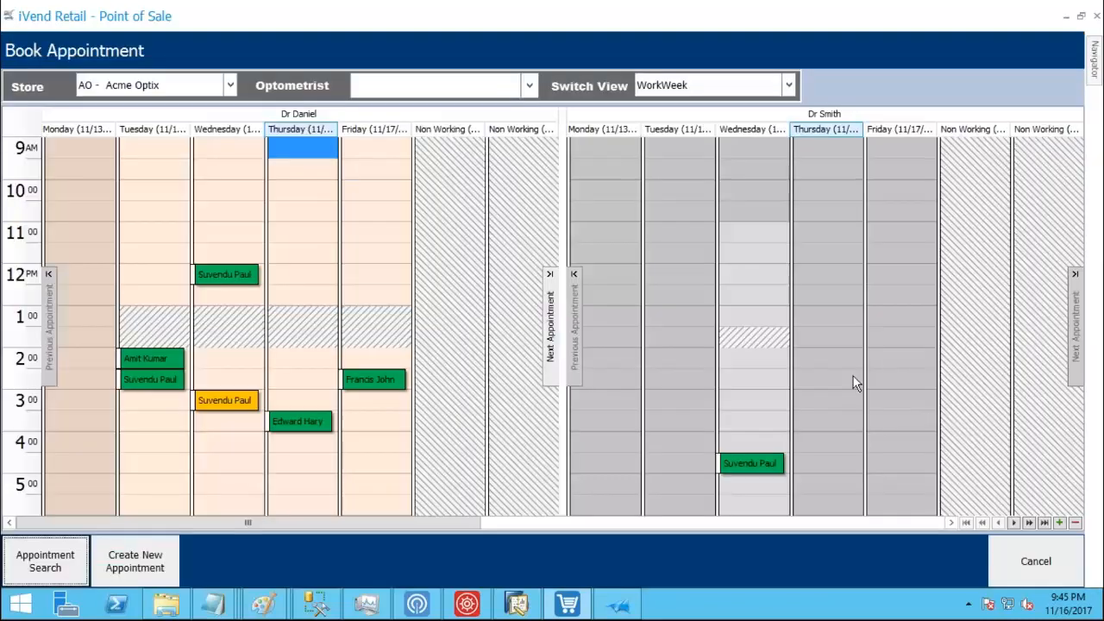
pyautogui.doubleClick(881, 337)
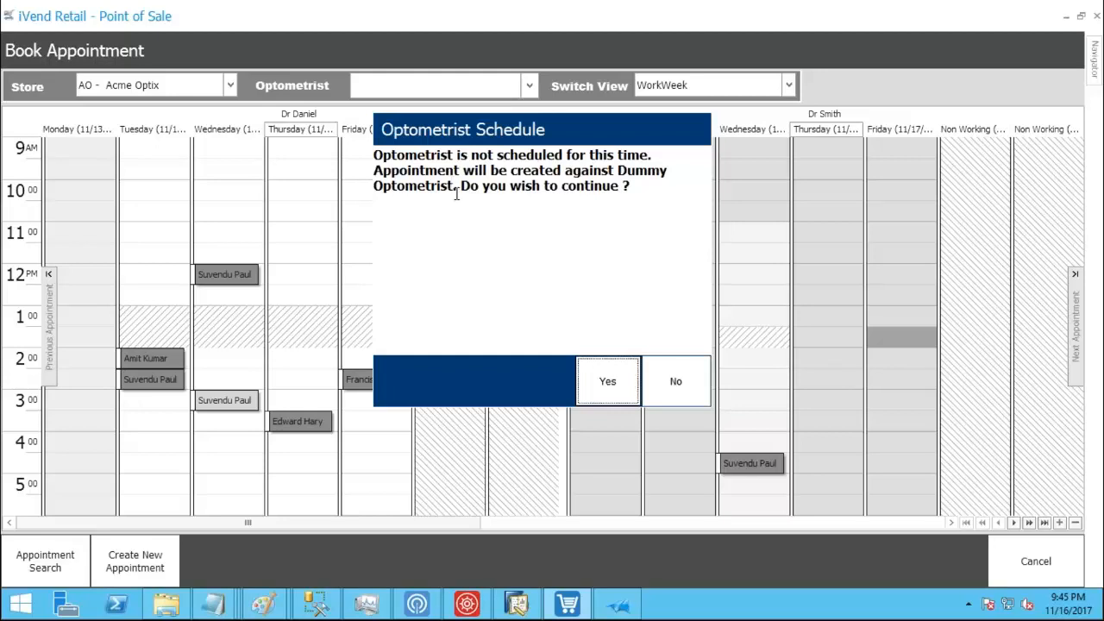
pyautogui.click(608, 381)
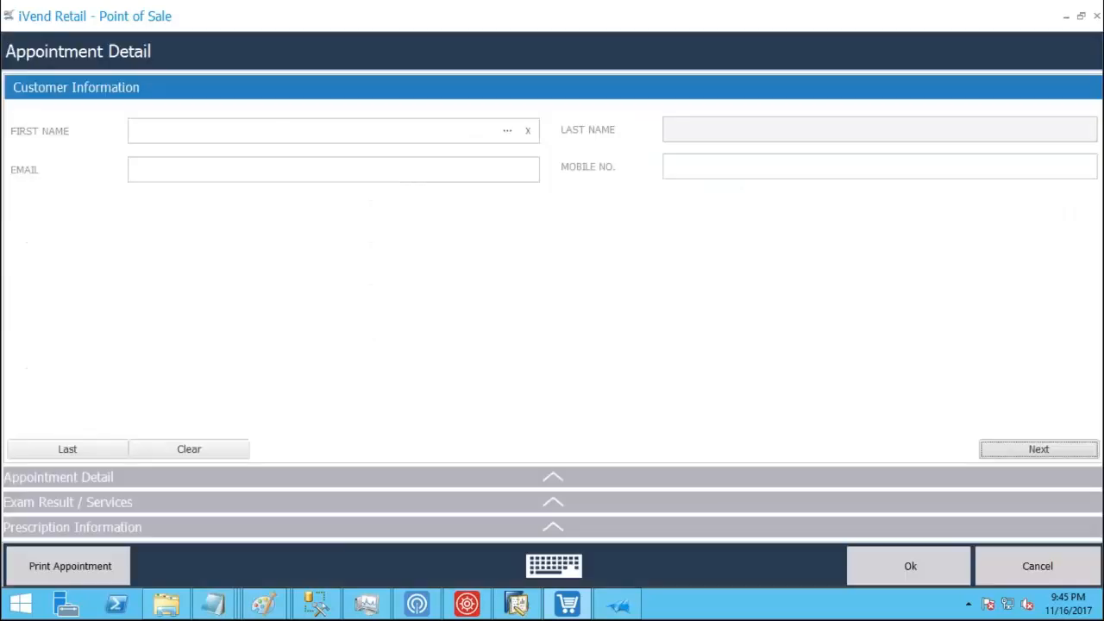
pyautogui.click(511, 132)
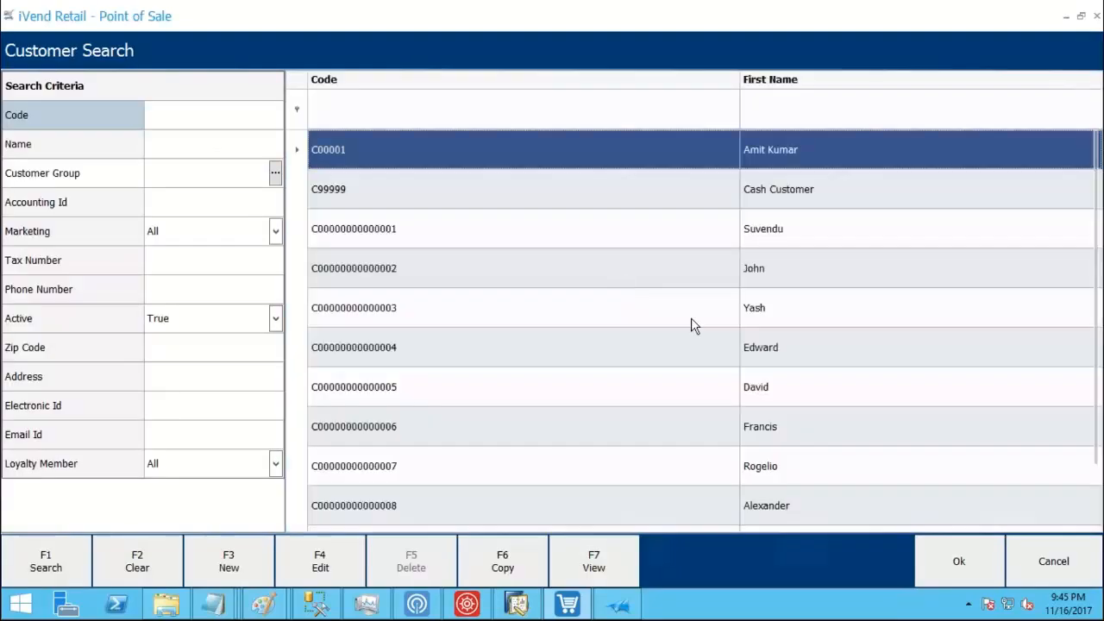
pyautogui.doubleClick(689, 325)
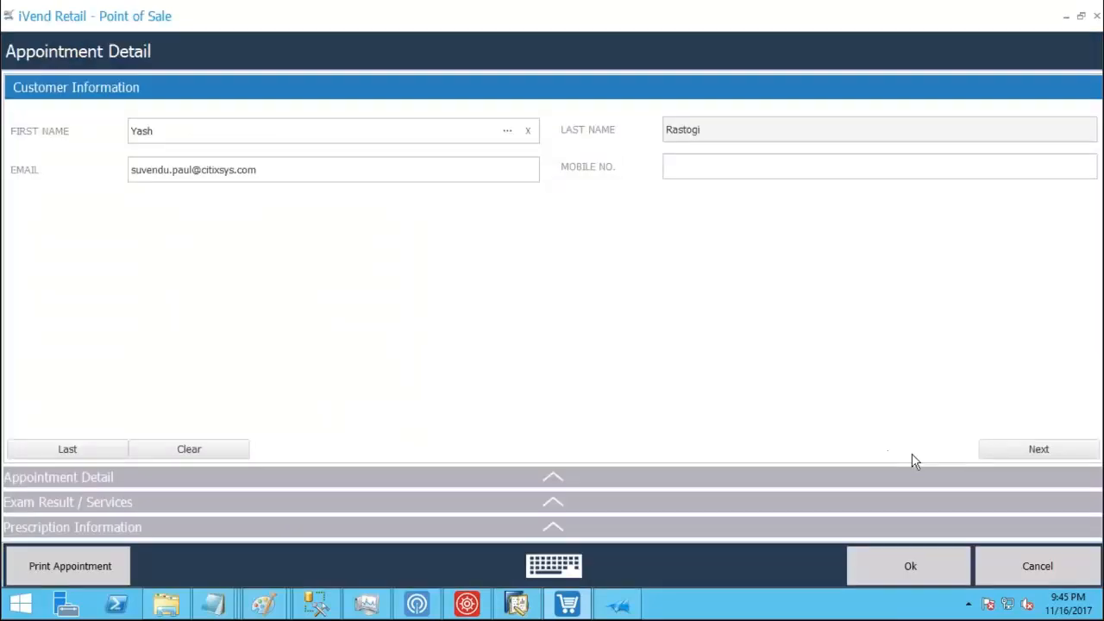
pyautogui.click(1026, 452)
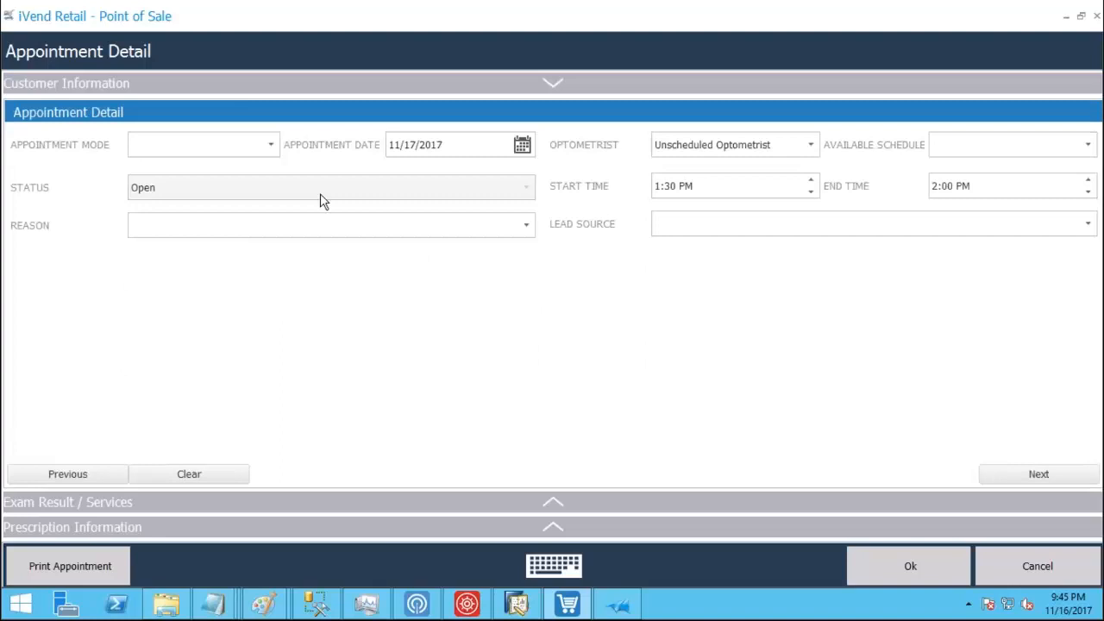
# Step: Set the appointment mode to EMail with the reason Eye Exam - normal, and save the appointment without printing
pyautogui.click(270, 146)
pyautogui.click(253, 193)
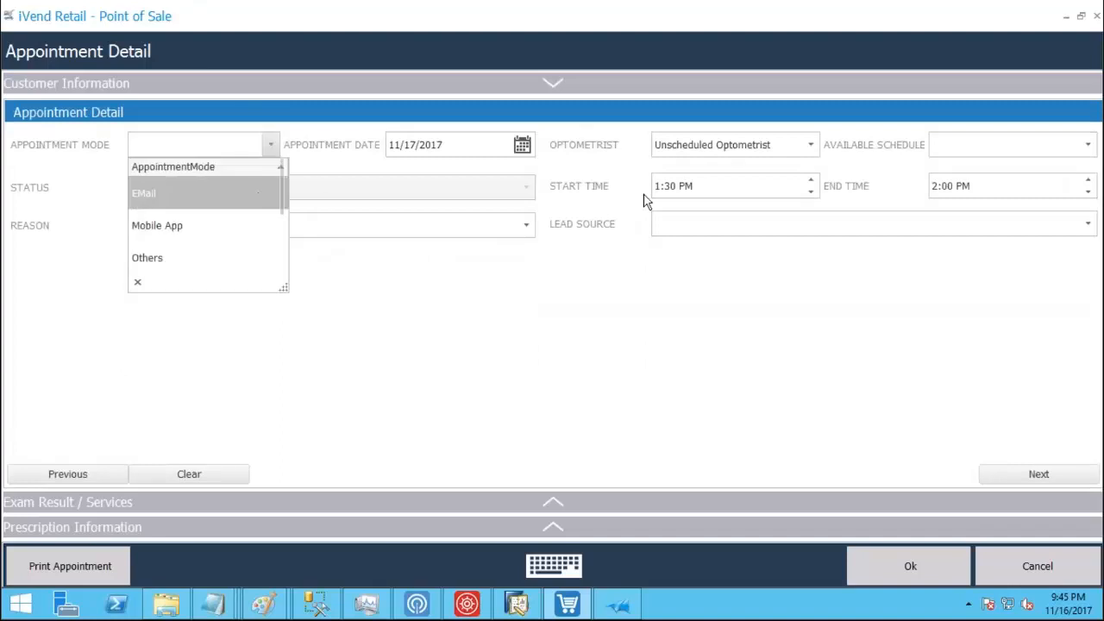
pyautogui.click(906, 575)
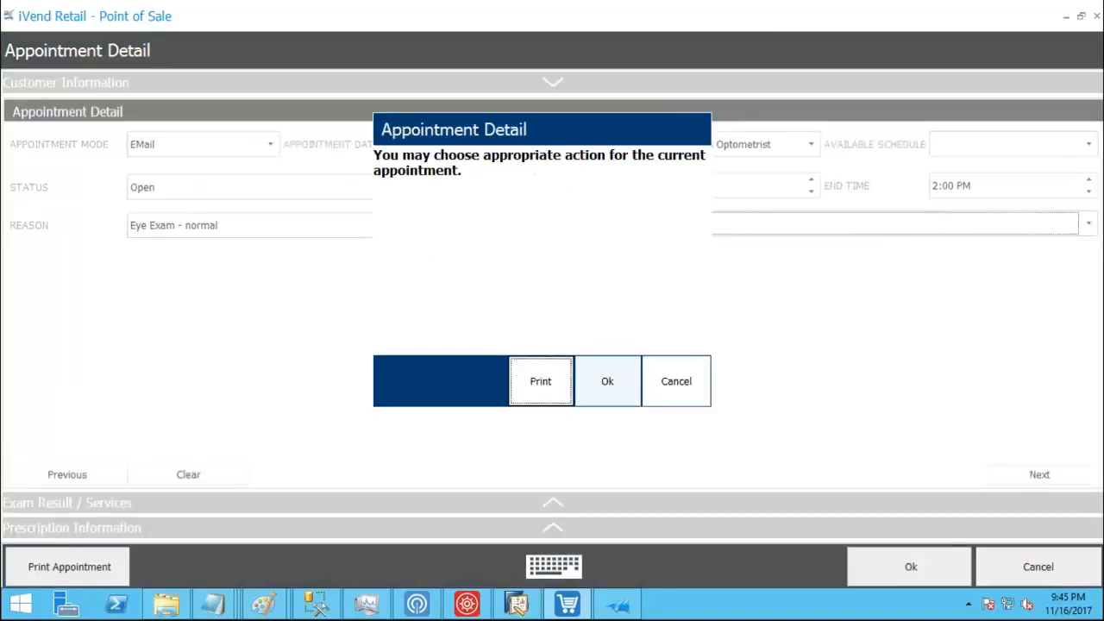
pyautogui.click(607, 392)
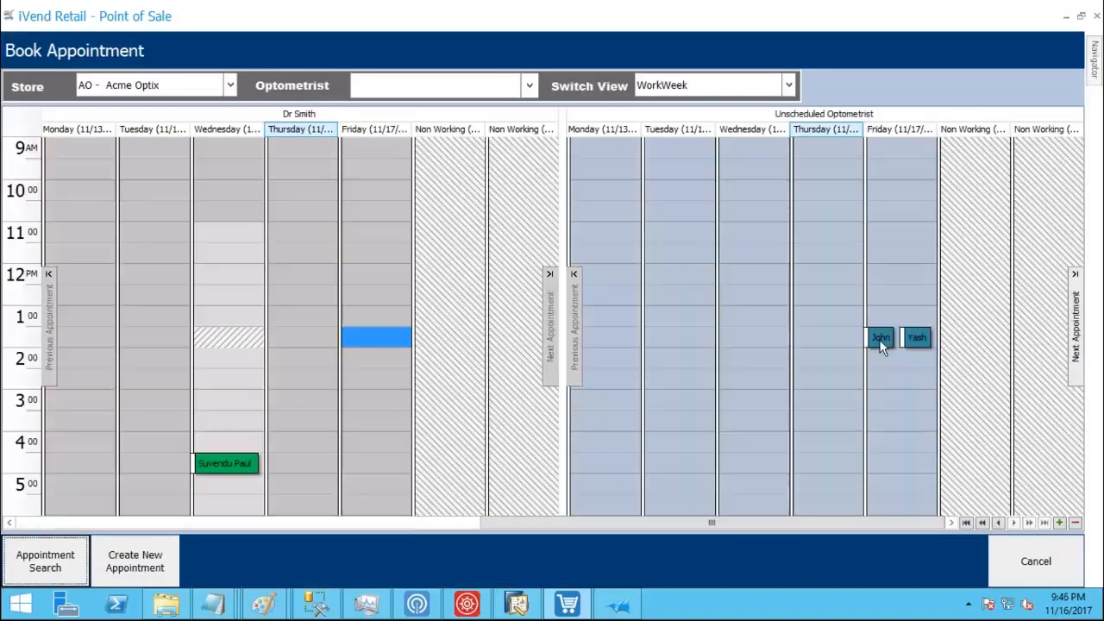
# Step: Move the first unscheduled Friday 1:30 PM appointment to the scheduled optometrist's Wednesday afternoon
pyautogui.moveTo(880, 340)
pyautogui.moveTo(876, 341); pyautogui.dragTo(243, 391)
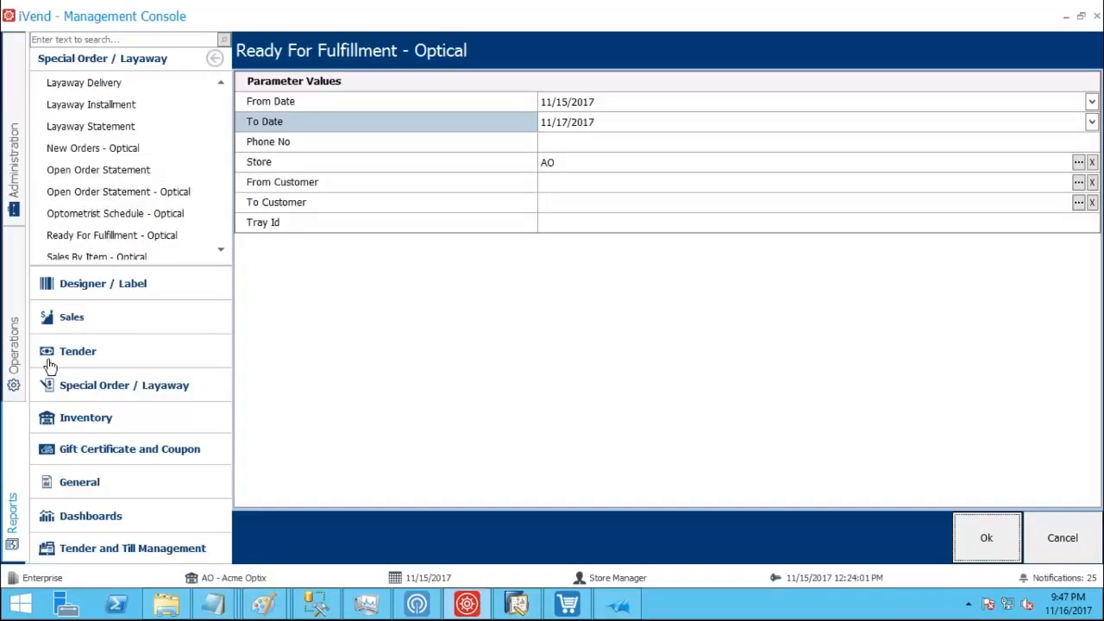
# Step: In the Management Console's optical configuration, open Resend Appointment Notification, select the 11/17/2017 14:30 appointment and confirm it
pyautogui.click(13, 168)
pyautogui.scroll(-3, 116, 198)
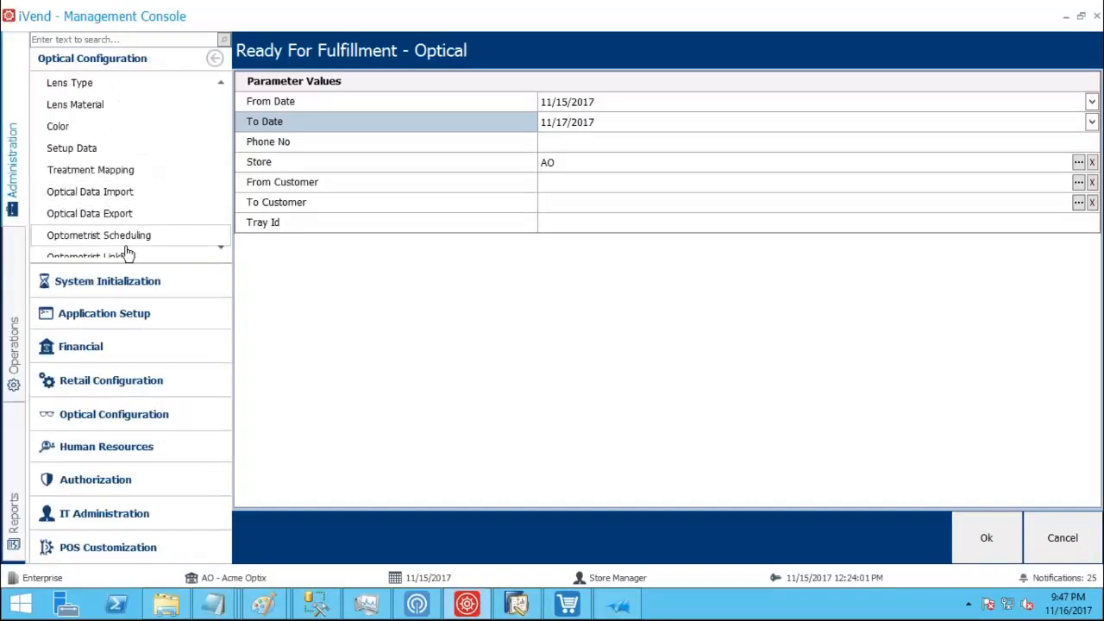
pyautogui.scroll(-2, 127, 252)
pyautogui.click(127, 252)
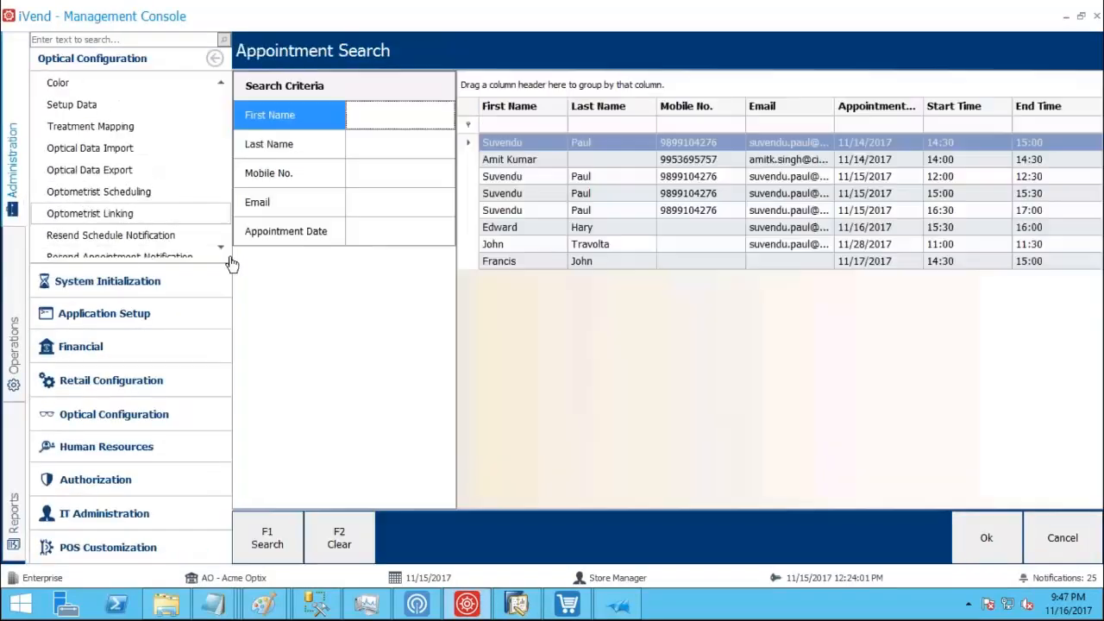
pyautogui.click(499, 264)
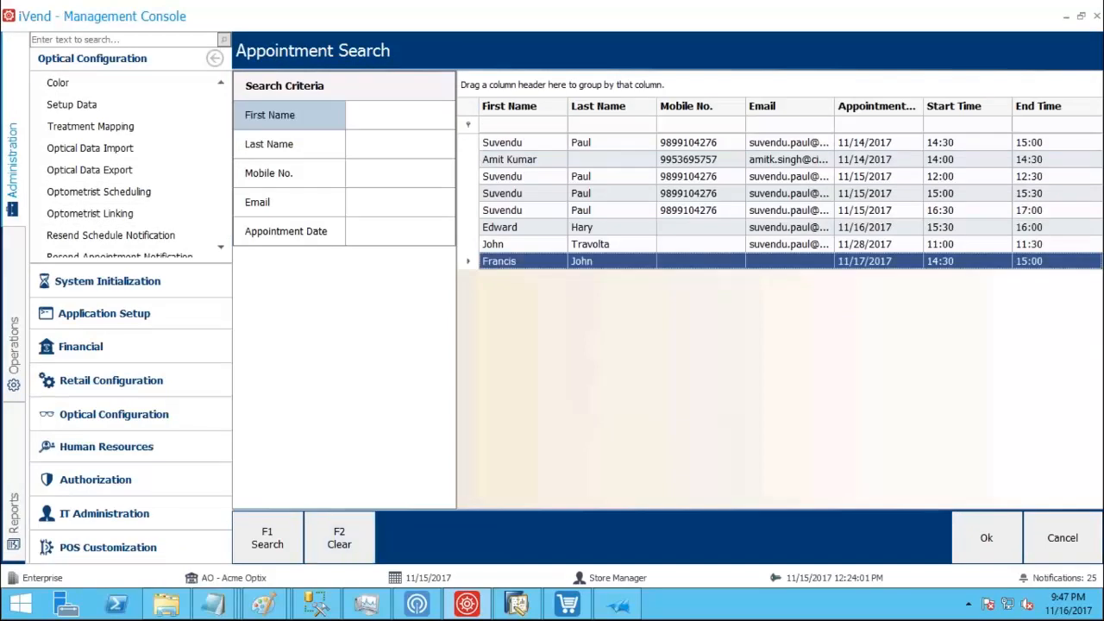
pyautogui.click(986, 538)
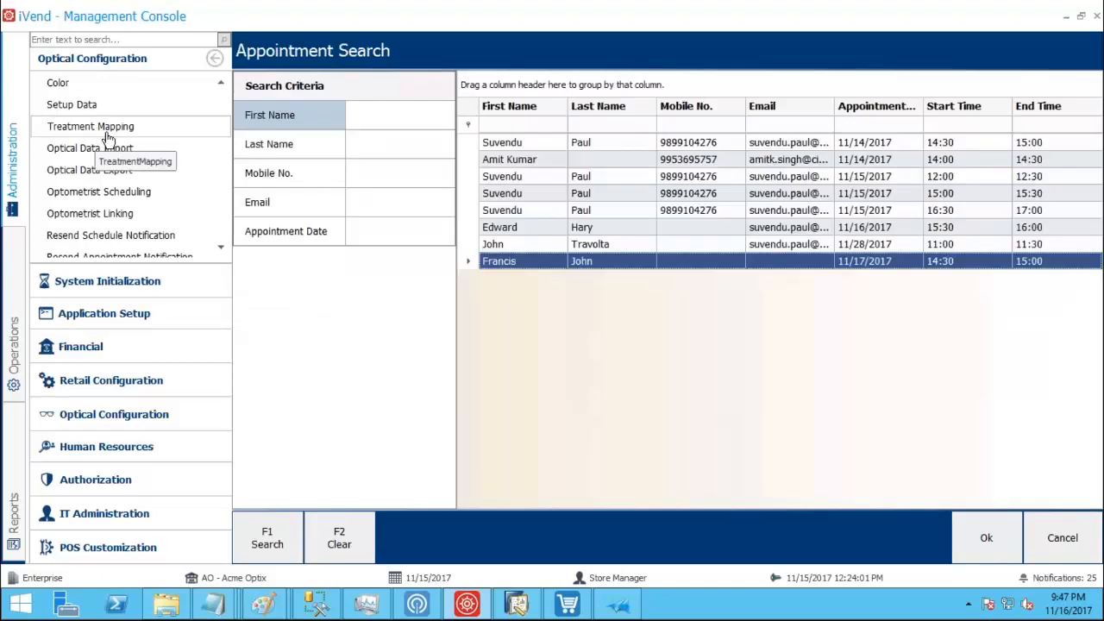
# Step: Select the optometrist's open schedules from 12/12/2017 to 12/15/2017 in Resend Schedule Notification, and return to the appointment notification search
pyautogui.scroll(-1, 111, 152)
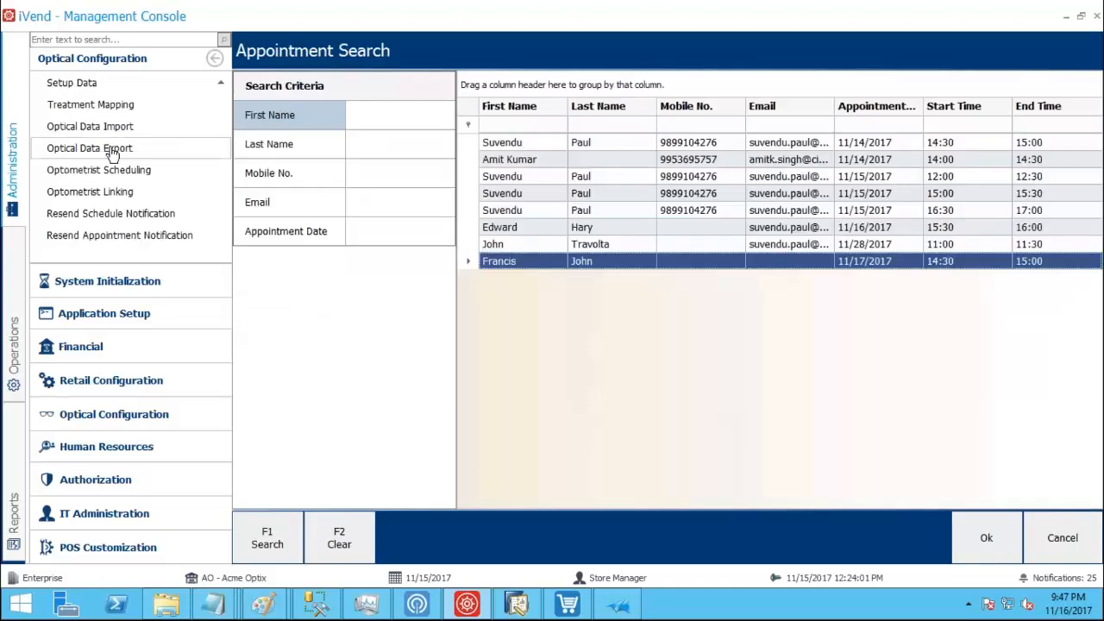
pyautogui.click(113, 217)
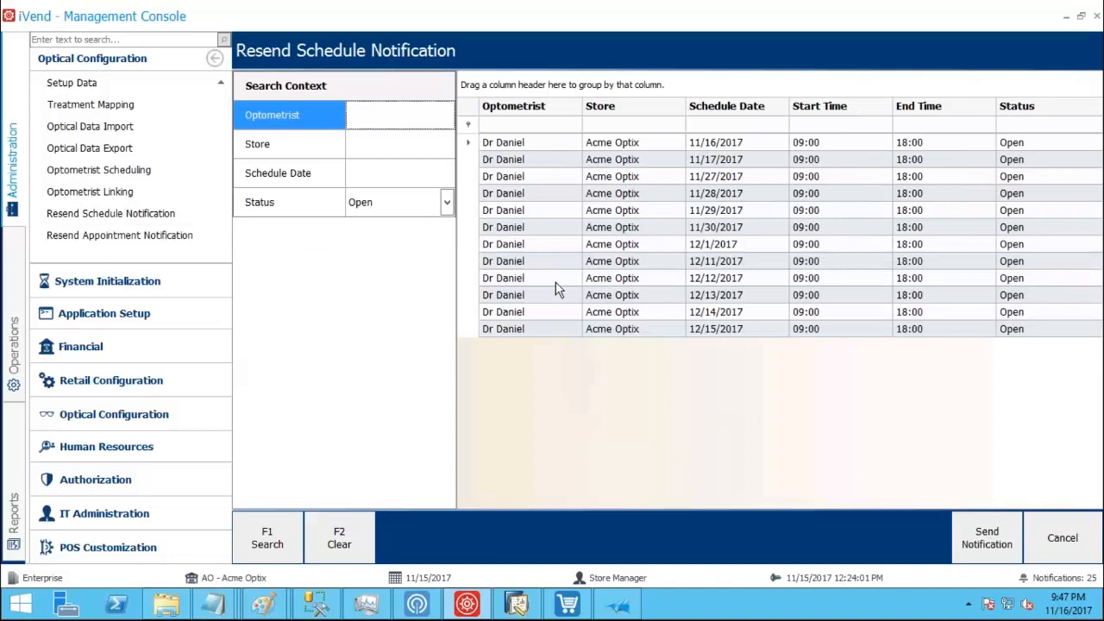
pyautogui.click(679, 330)
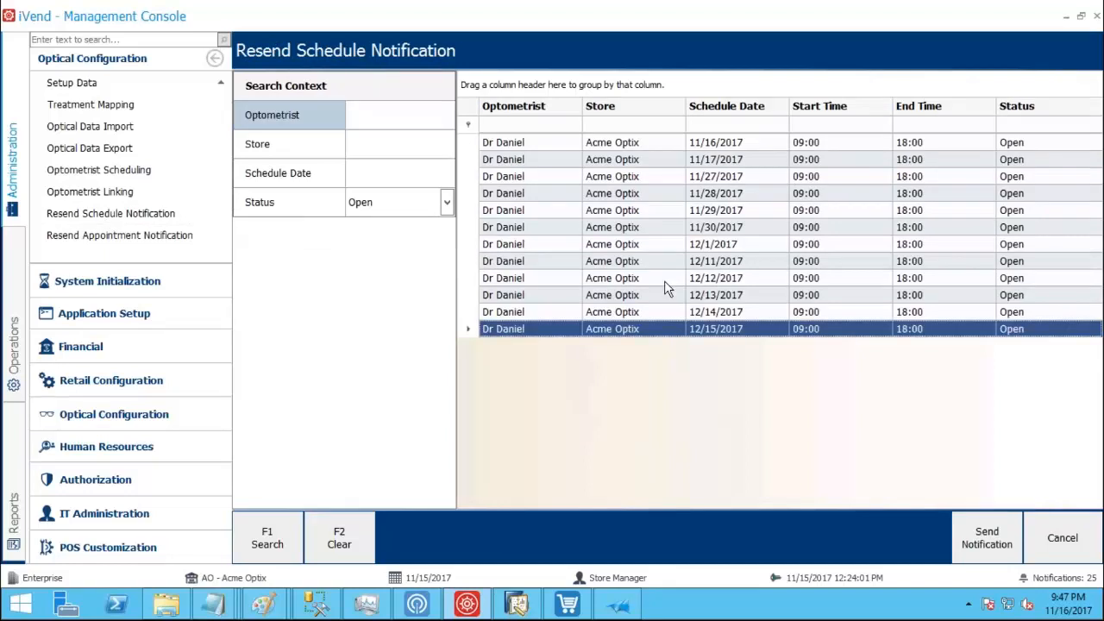
pyautogui.keyDown('shift'); pyautogui.click(664, 280); pyautogui.keyUp('shift')
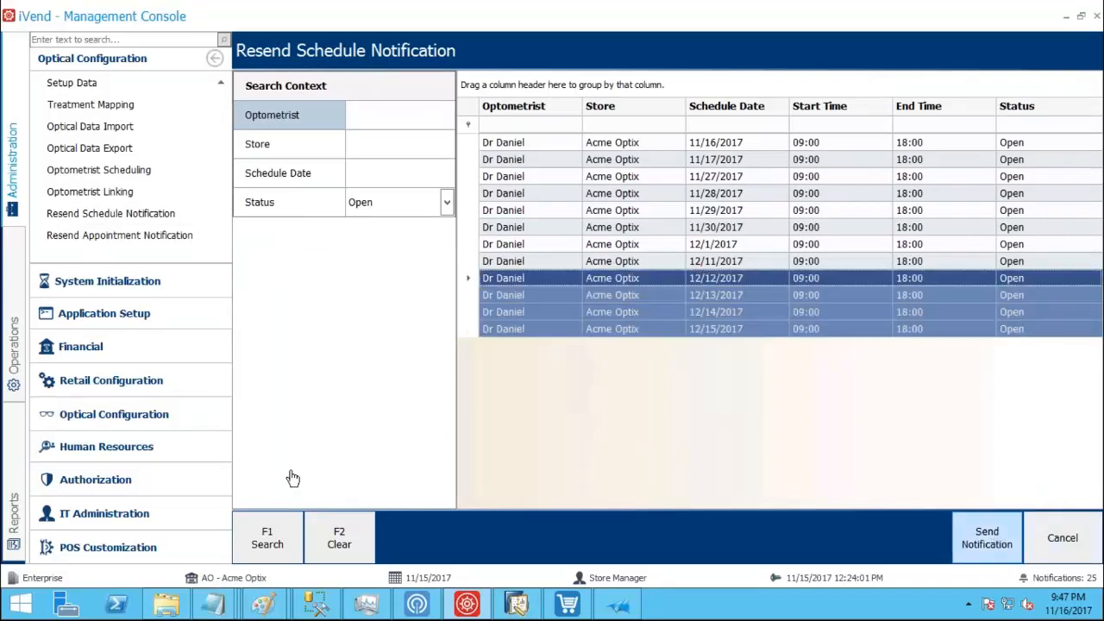
pyautogui.click(86, 238)
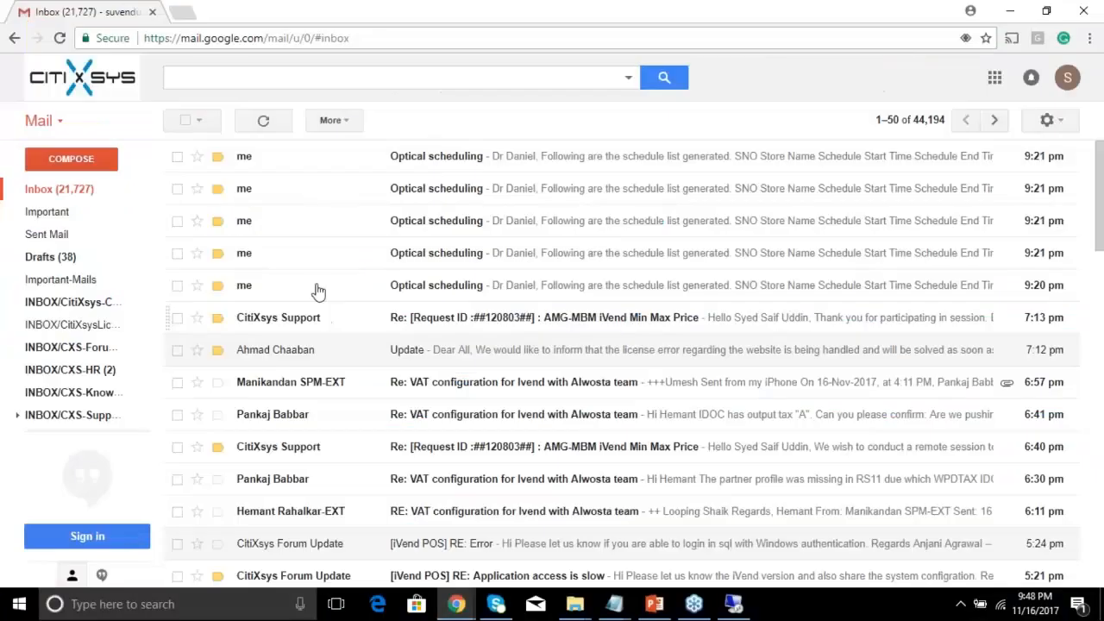
# Step: Read an Optical scheduling e-mail and an Optical Appointment e-mail in the Gmail inbox, and return to the message list
pyautogui.click(517, 285)
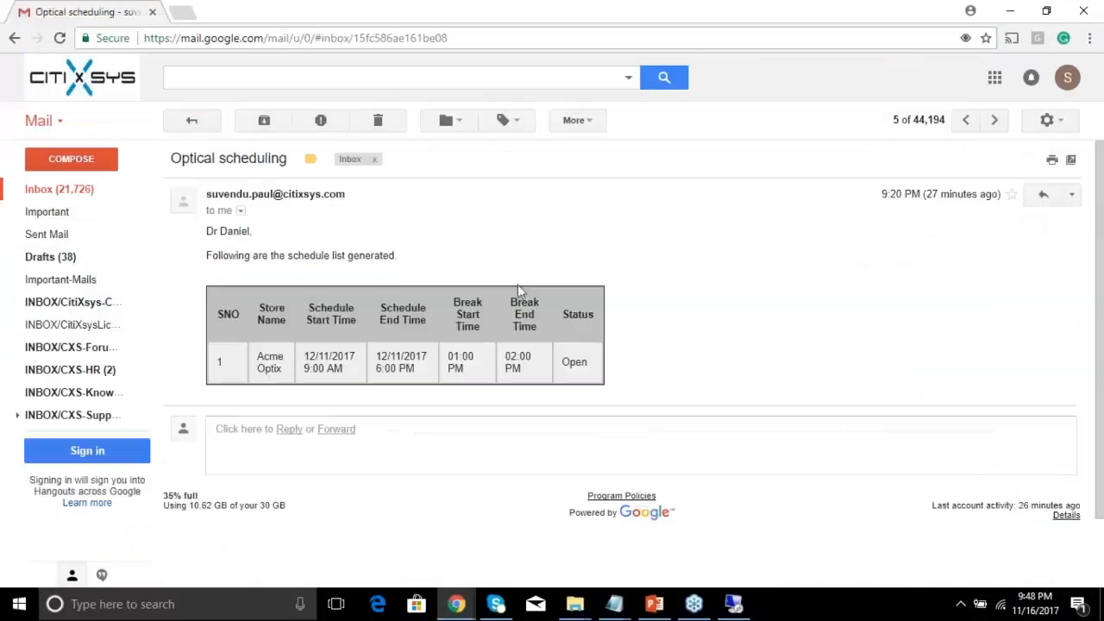
pyautogui.click(192, 121)
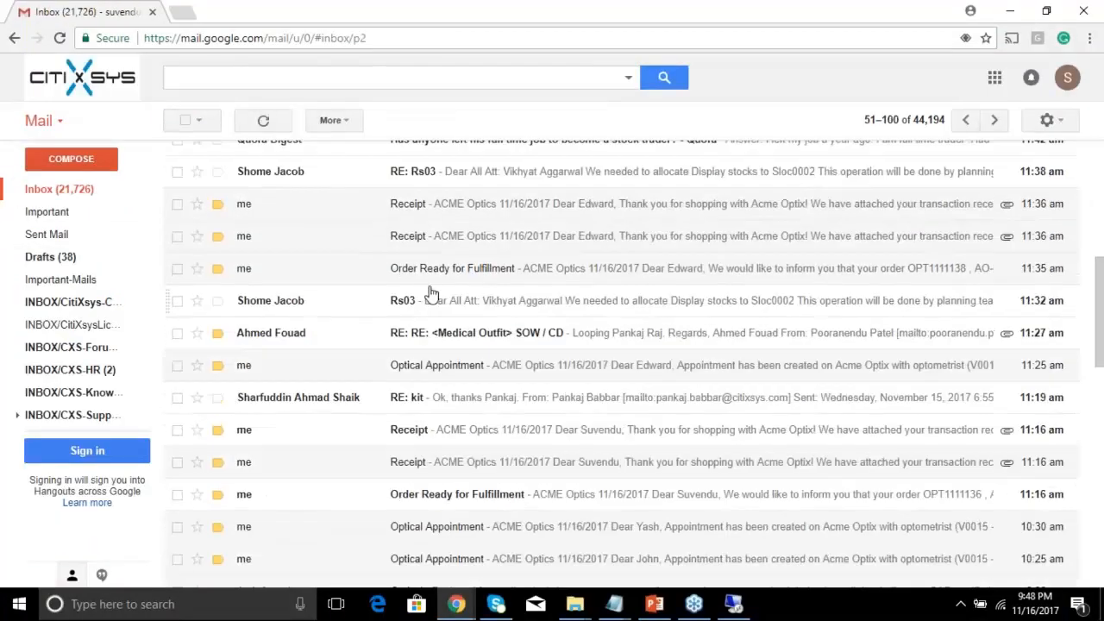
pyautogui.scroll(3, 432, 290)
pyautogui.scroll(2, 415, 306)
pyautogui.scroll(4, 422, 284)
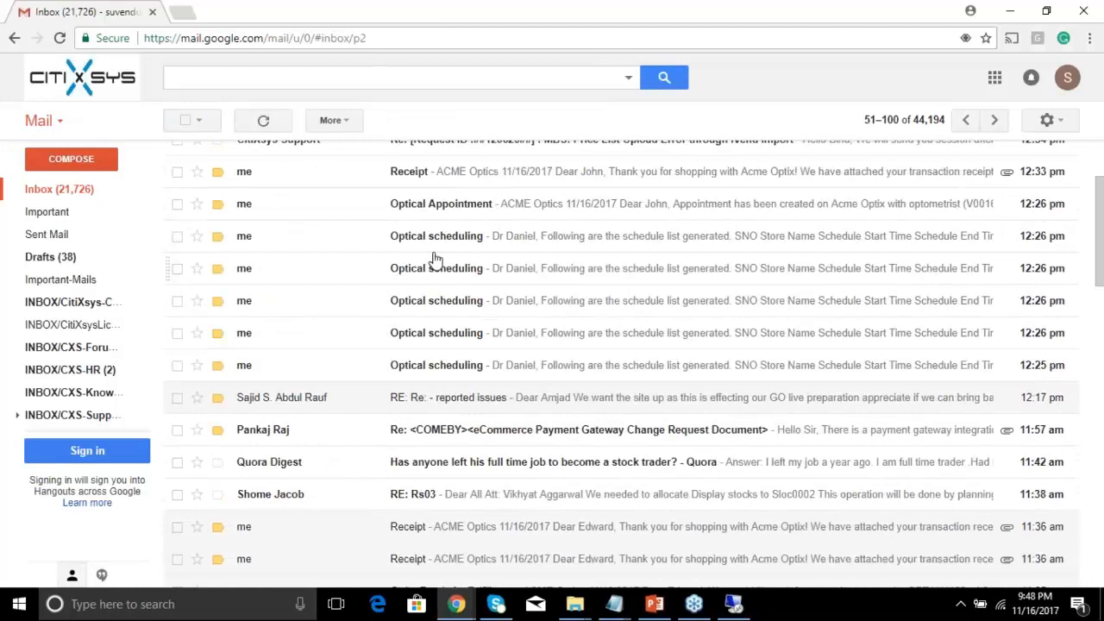
pyautogui.click(457, 304)
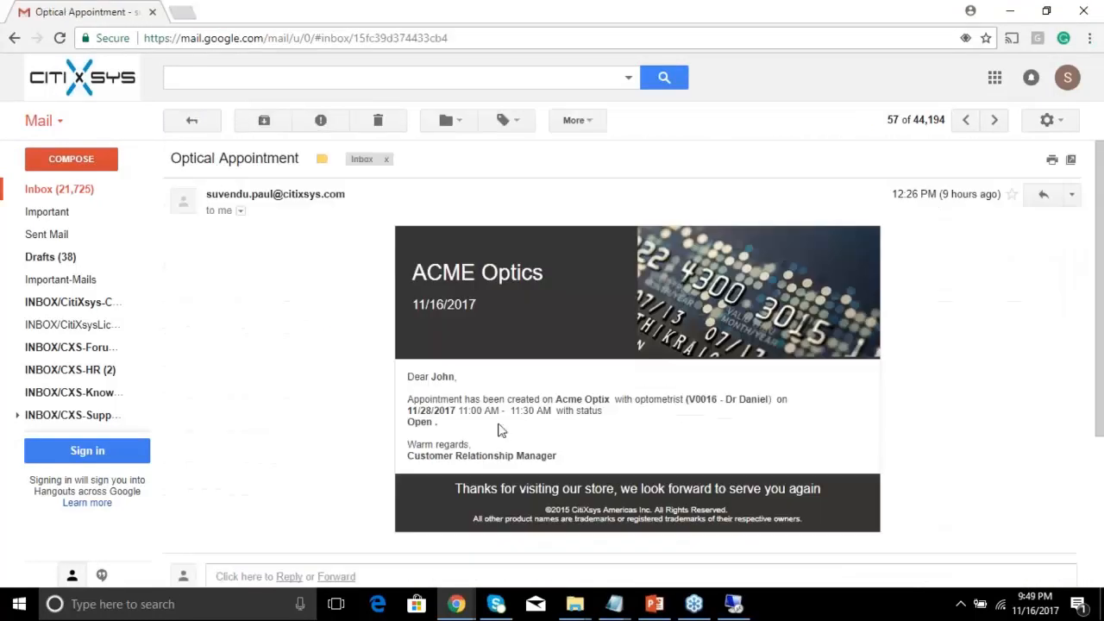
pyautogui.click(192, 127)
# Step: Open the Acme Optix receipt e-mail, review the attached Receipt.pdf and return to the inbox
pyautogui.click(327, 214)
pyautogui.scroll(-3, 324, 448)
pyautogui.click(323, 448)
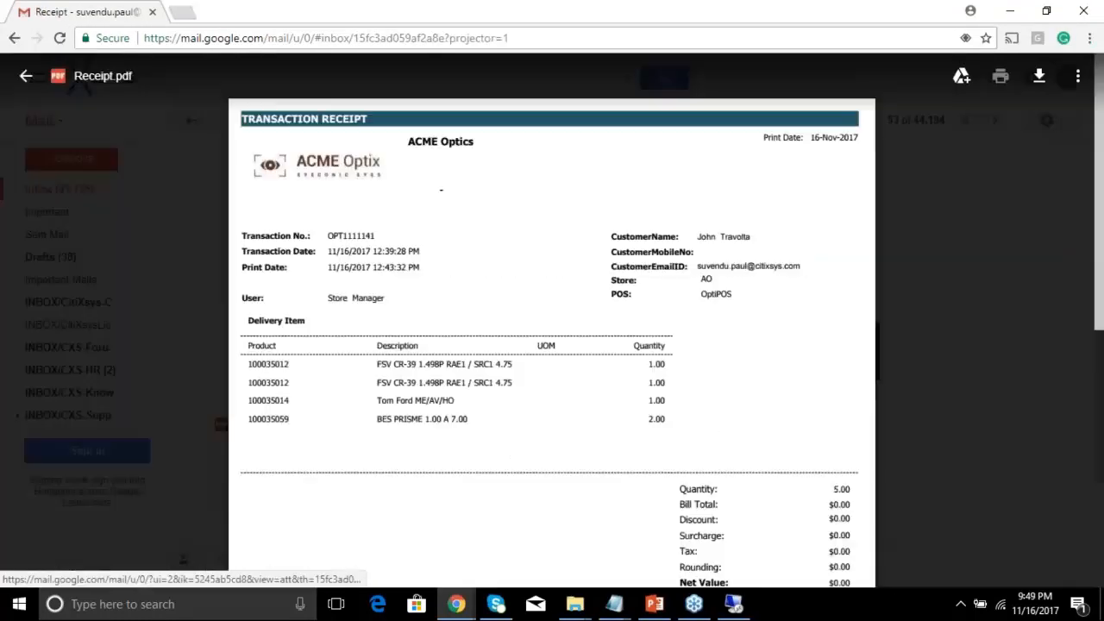
pyautogui.scroll(-3, 389, 419)
pyautogui.click(33, 76)
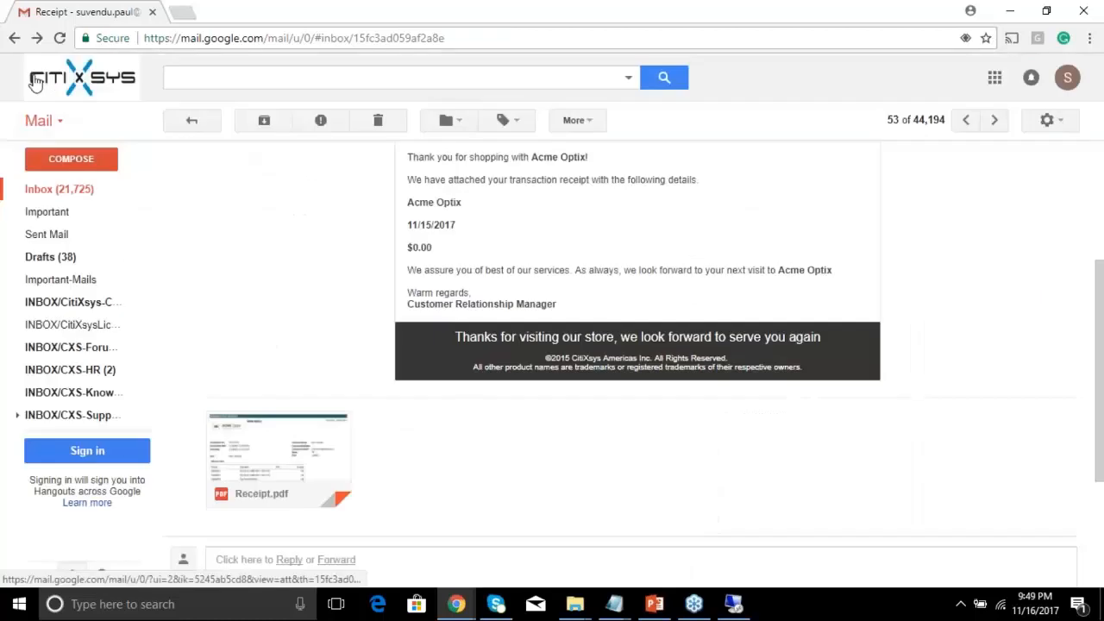
pyautogui.click(191, 122)
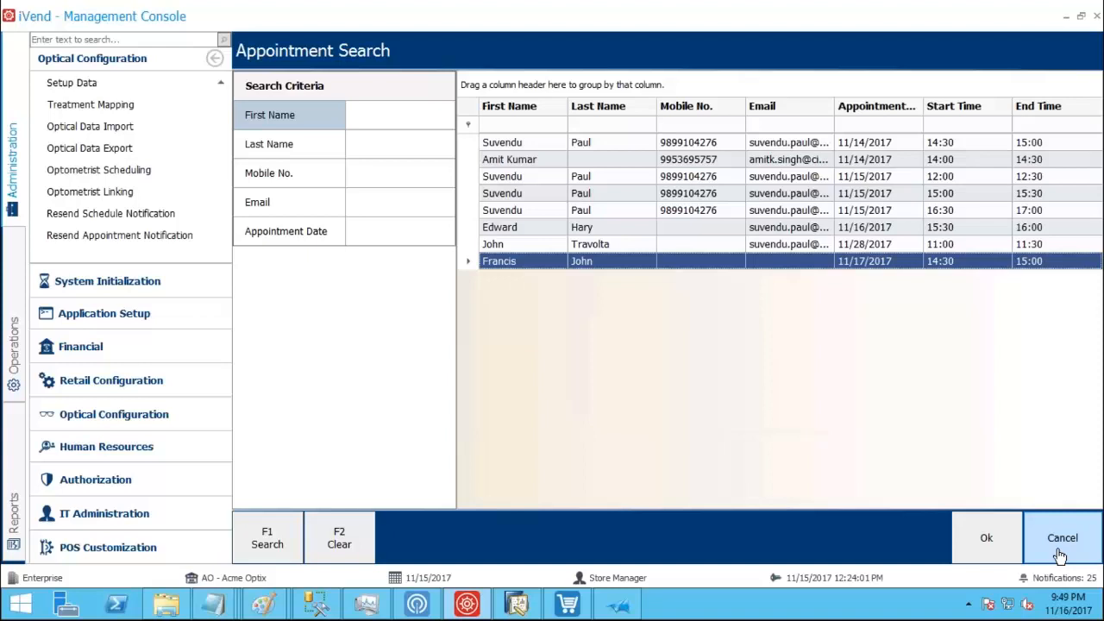
# Step: Close the appointment search in the Management Console and switch to the Thank You slide of the iVend Optical Retail presentation in PowerPoint
pyautogui.click(1060, 556)
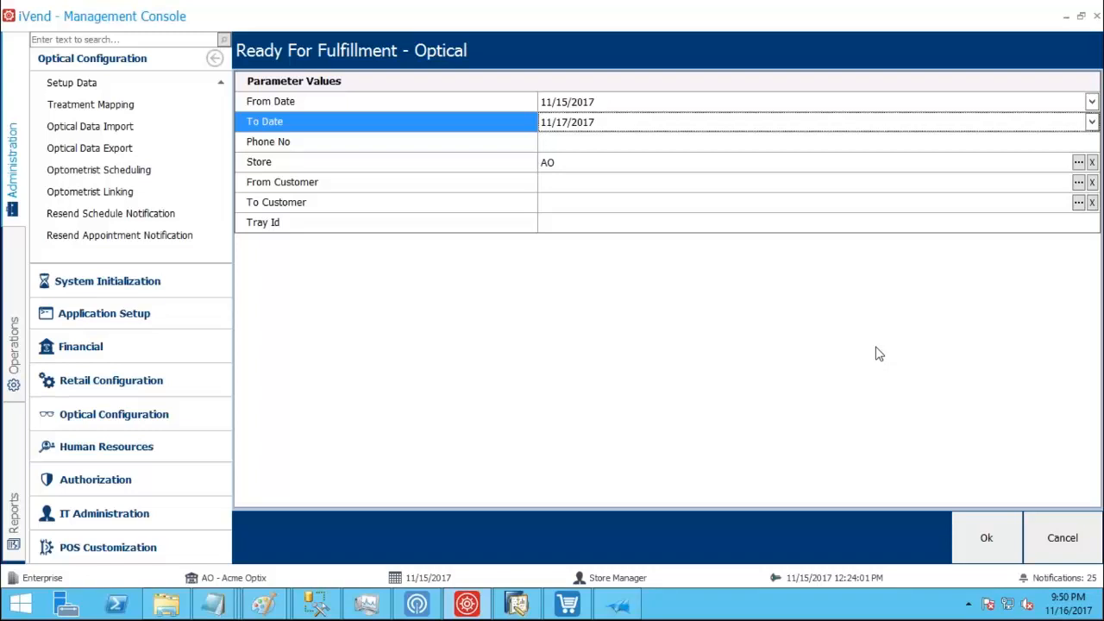
pyautogui.hotkey('alt', 'Tab')
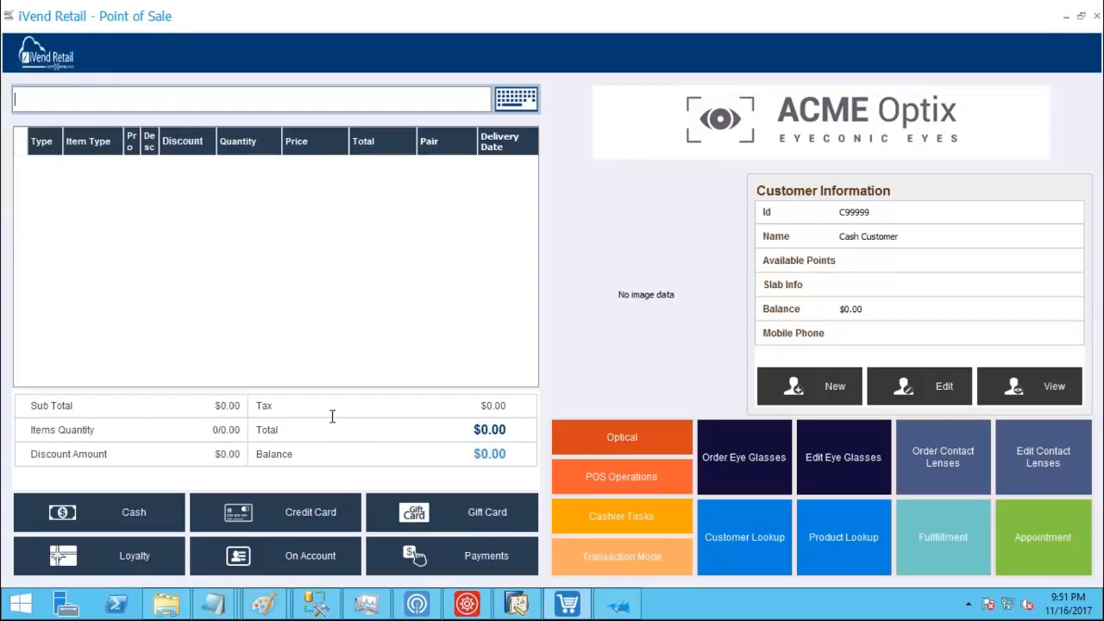
pyautogui.hotkey('alt', 'Tab')
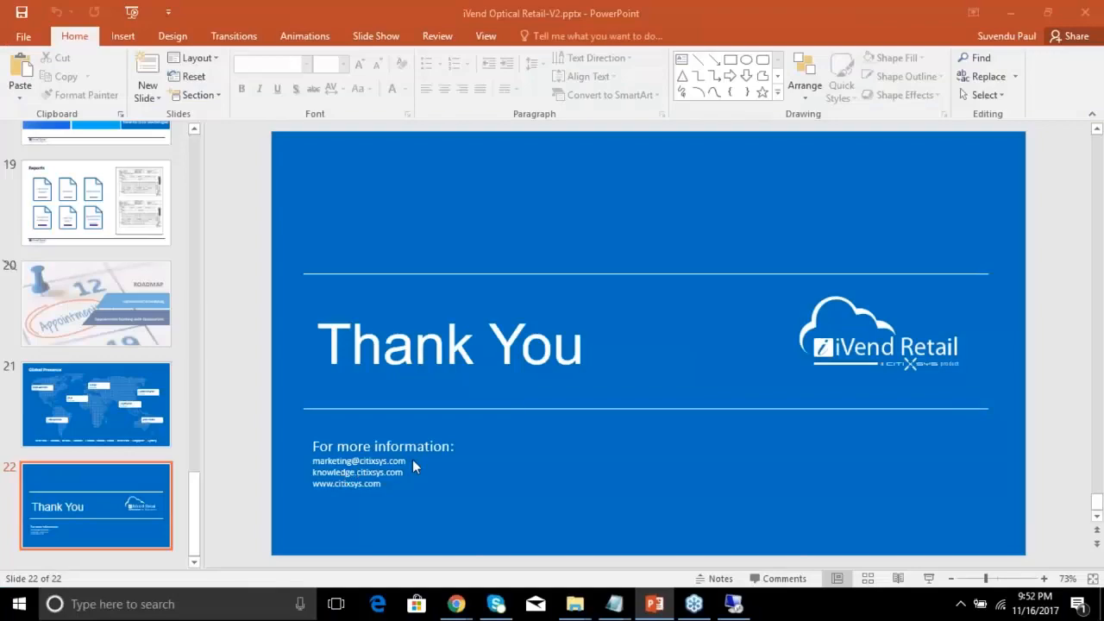